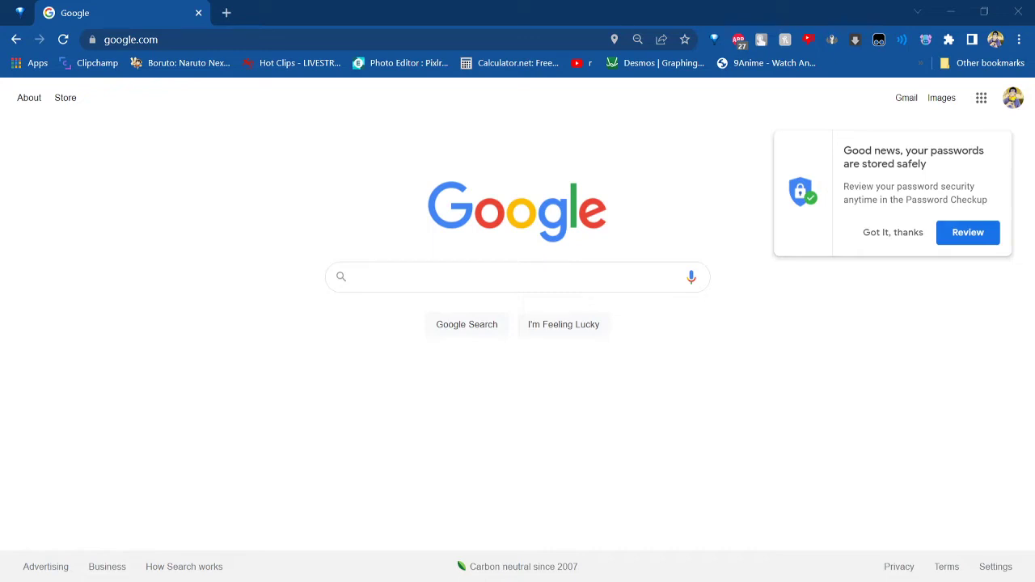
# Dismiss the password security notice on the Google start page
pyautogui.click(907, 232)
pyautogui.click(582, 37)
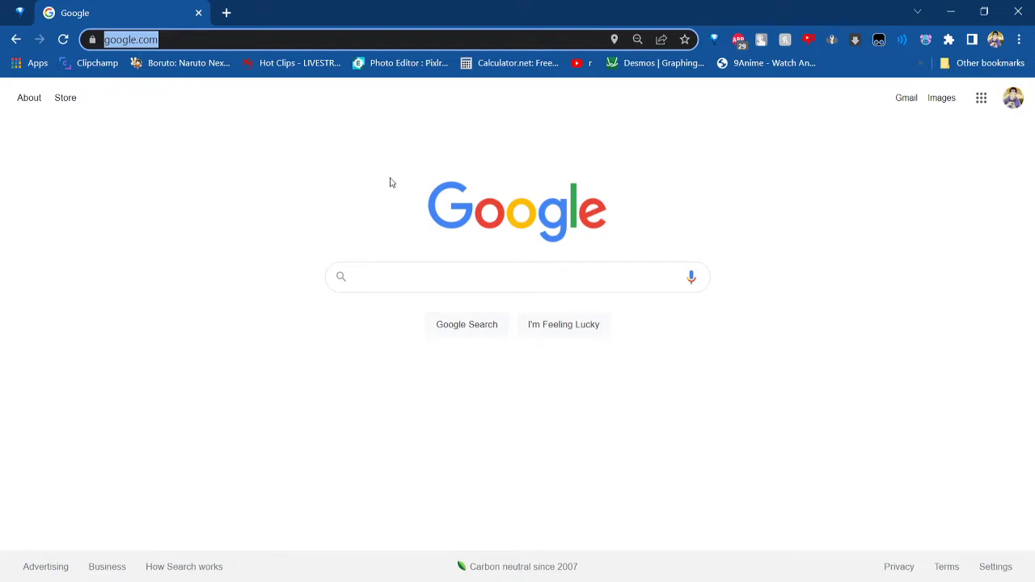
pyautogui.moveTo(391, 178); pyautogui.dragTo(615, 103)
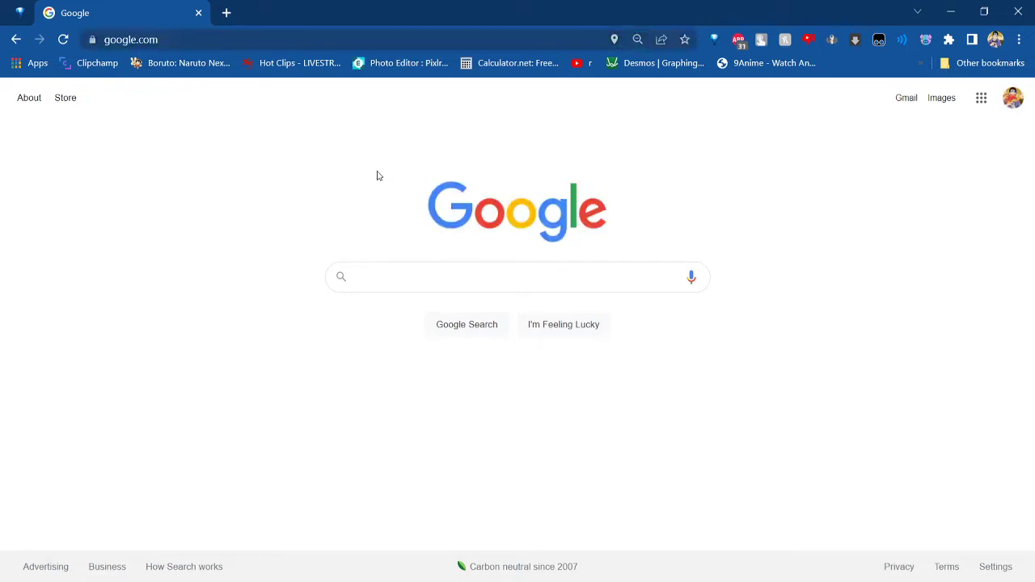
pyautogui.moveTo(377, 173); pyautogui.dragTo(640, 242)
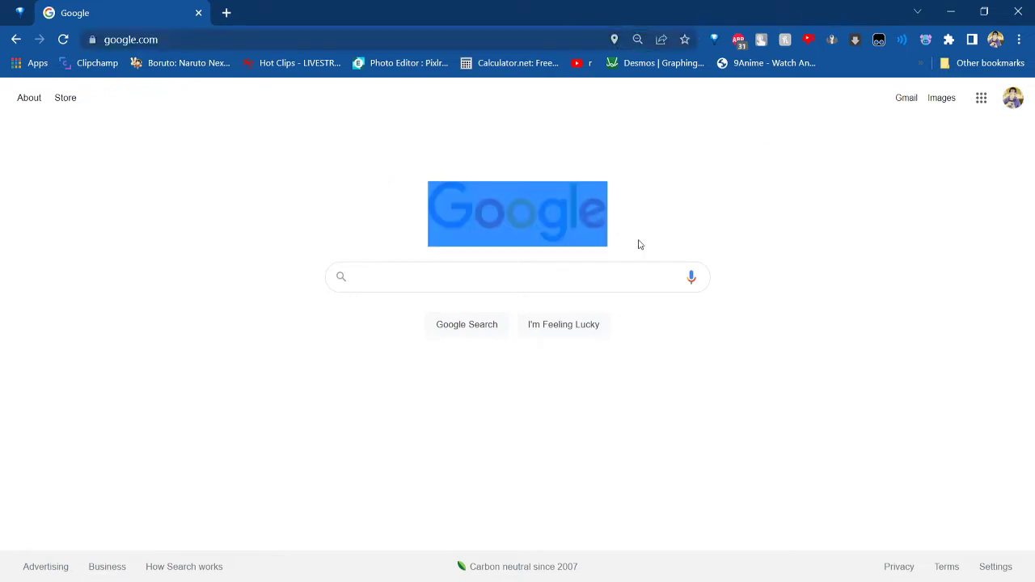
pyautogui.click(425, 176)
pyautogui.moveTo(451, 206); pyautogui.dragTo(579, 146)
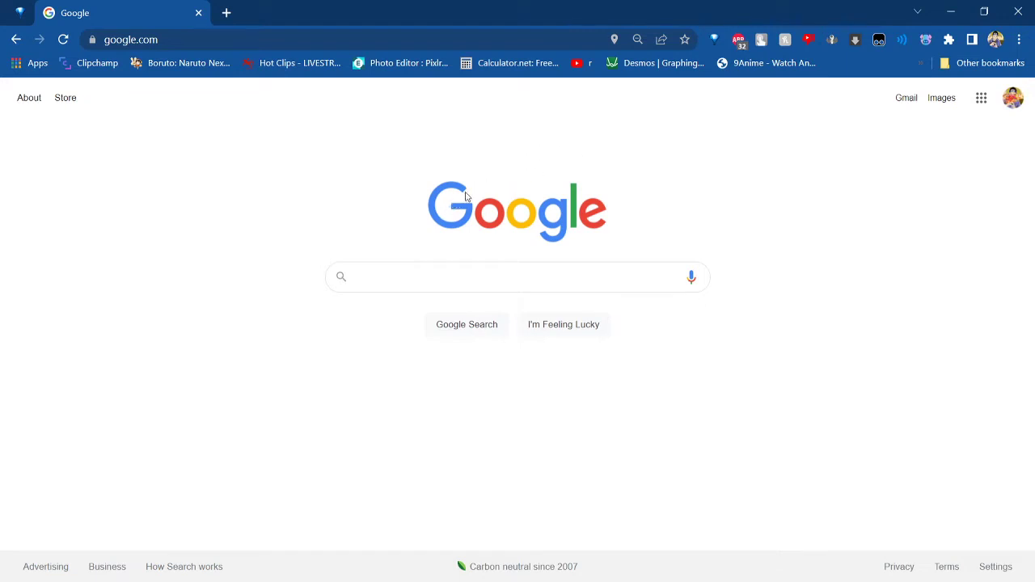
# Open the Pixlr X editor at pixlr.com/x/ in the browser
pyautogui.click(348, 39)
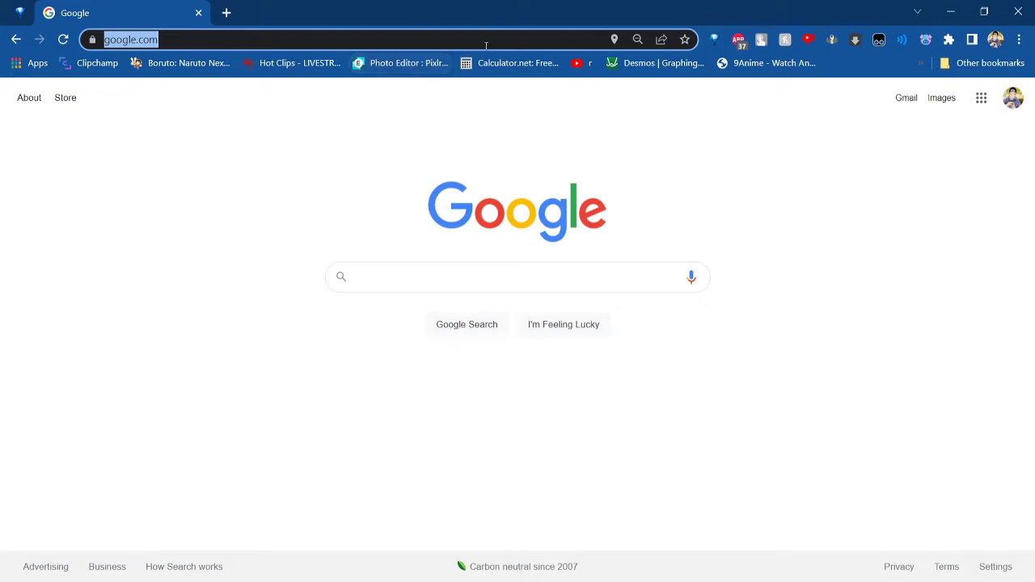
pyautogui.press('BackSpace')
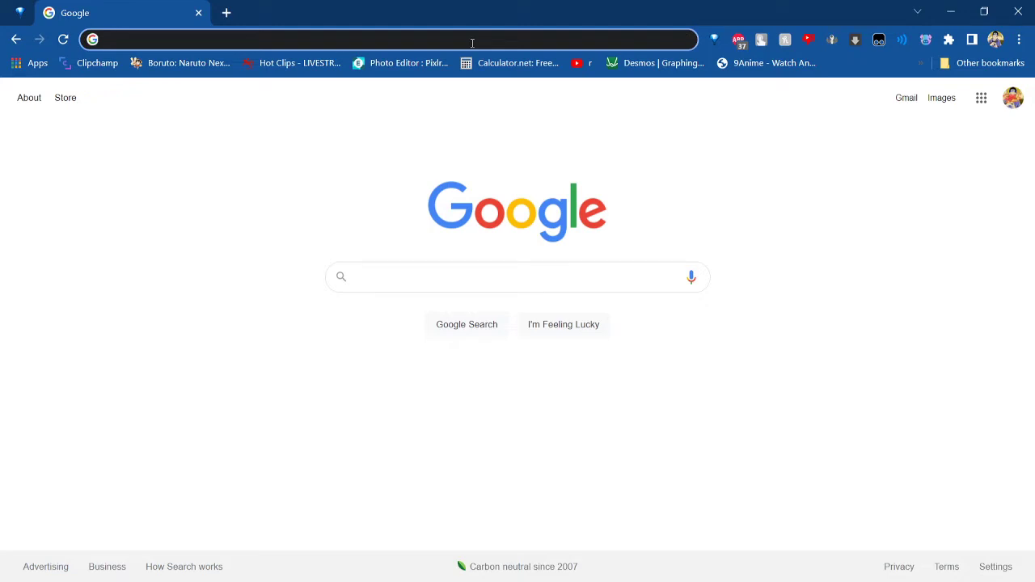
pyautogui.write('pix')
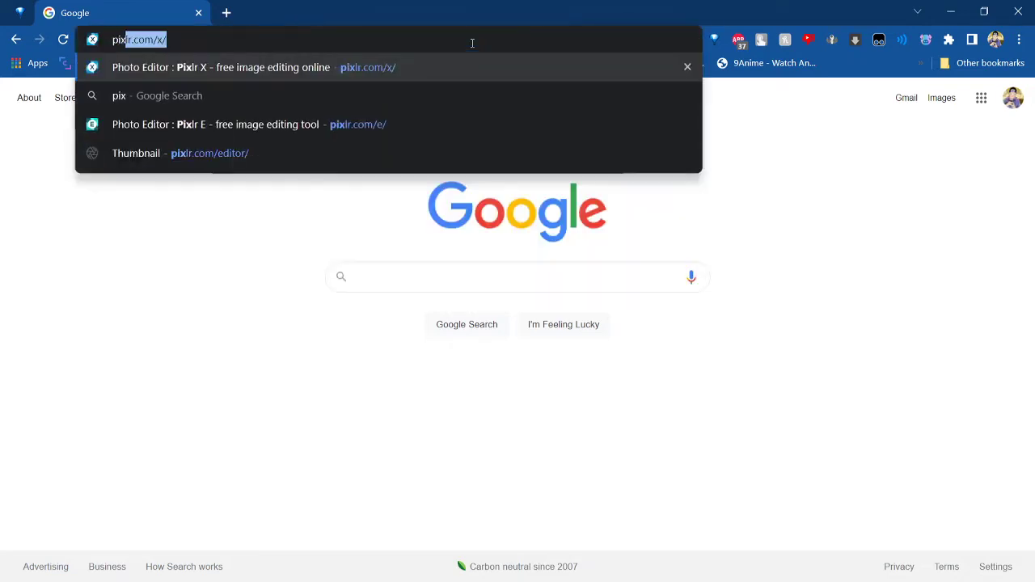
pyautogui.write('lr.co')
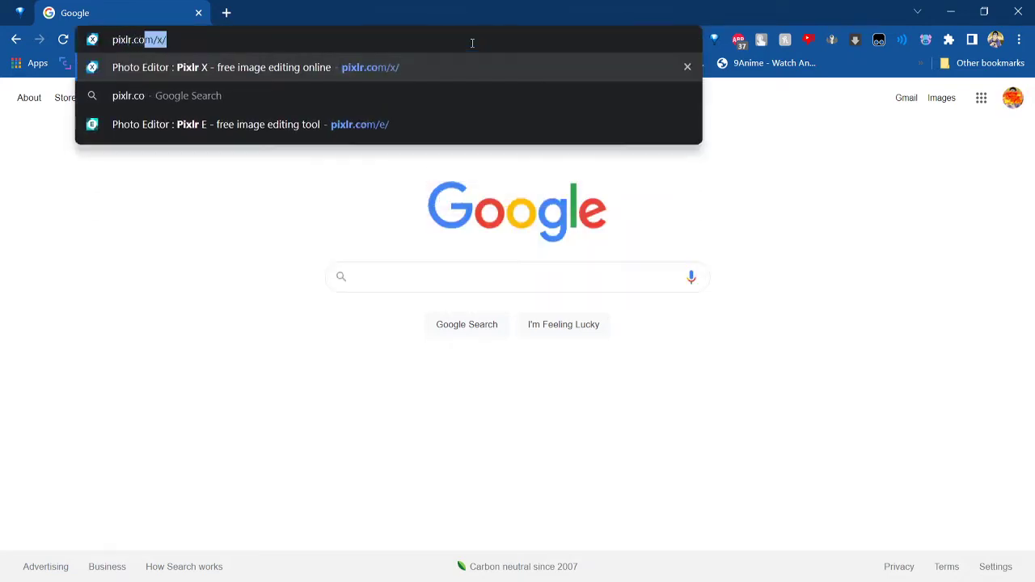
pyautogui.write('m')
pyautogui.press('BackSpace')
pyautogui.press('BackSpace')
pyautogui.press('BackSpace')
pyautogui.press('BackSpace')
pyautogui.press('BackSpace')
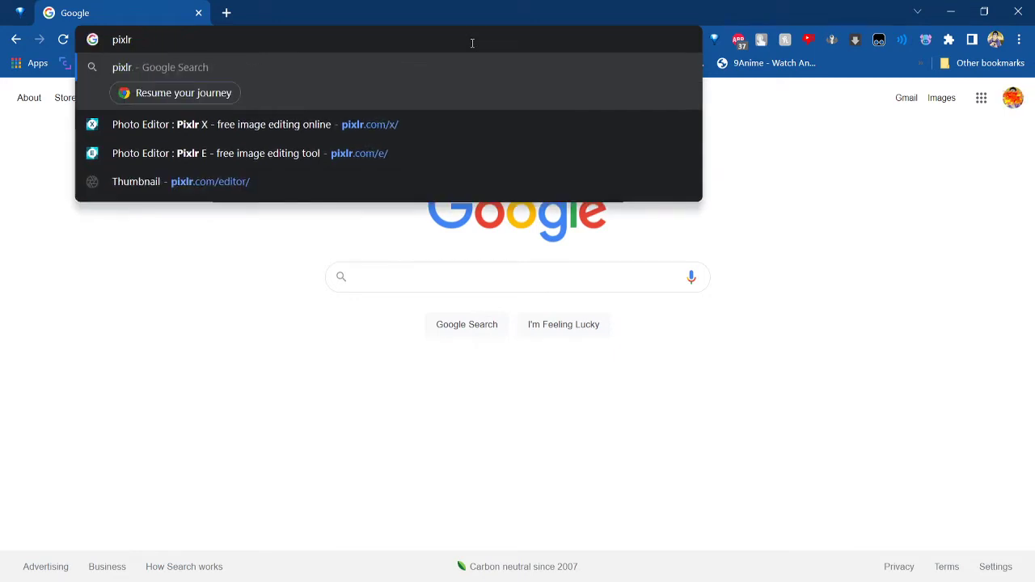
pyautogui.write('.c')
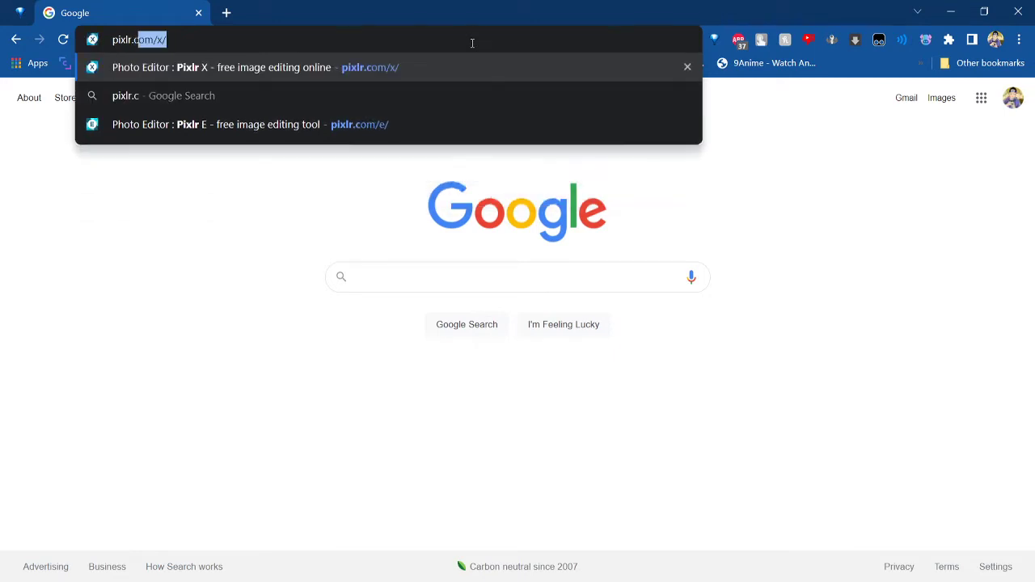
pyautogui.write('om/x/')
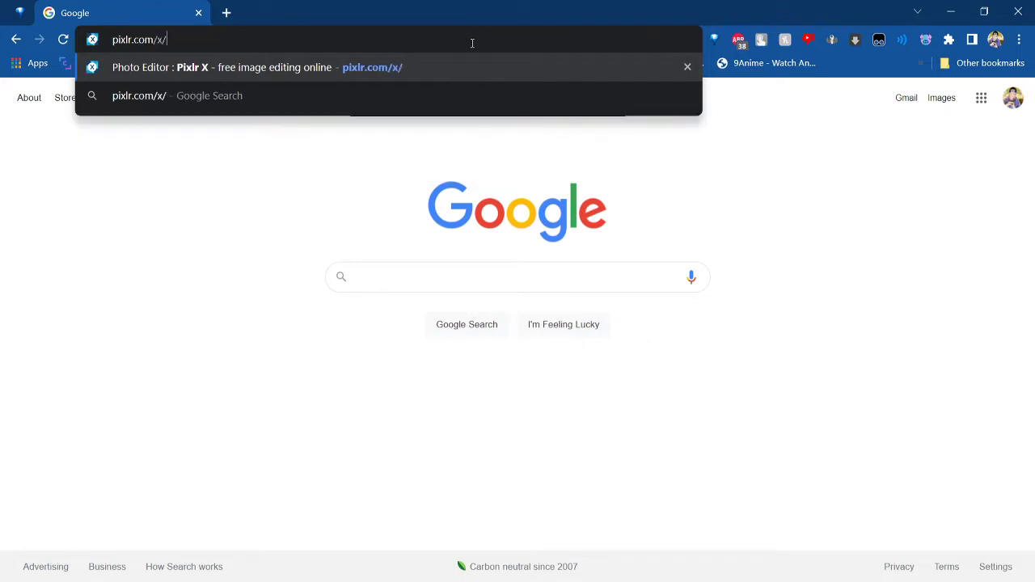
pyautogui.press('Return')
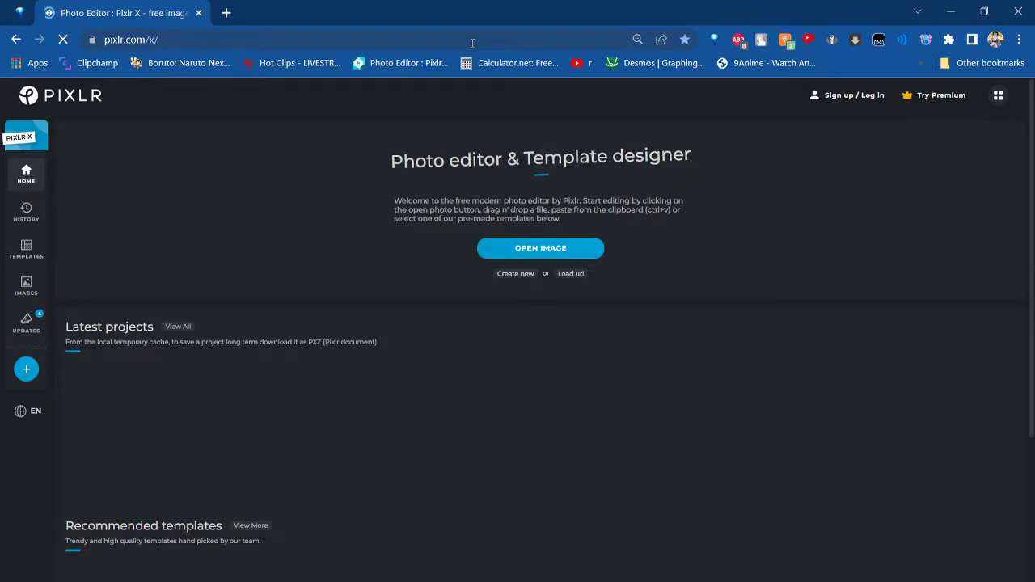
# Choose Pixlr X among the Pixlr web apps and return to its home page
pyautogui.click(998, 96)
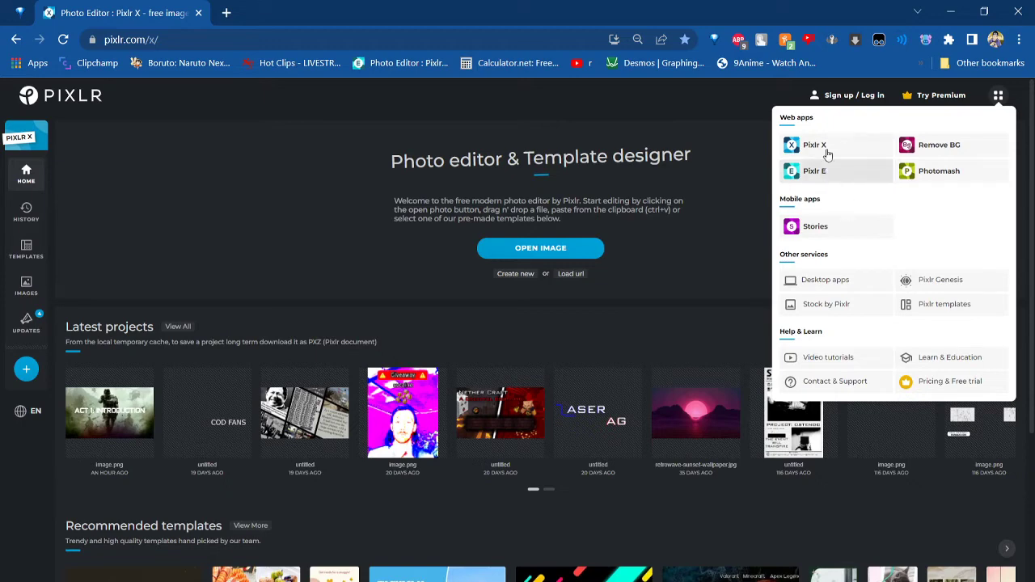
pyautogui.click(837, 145)
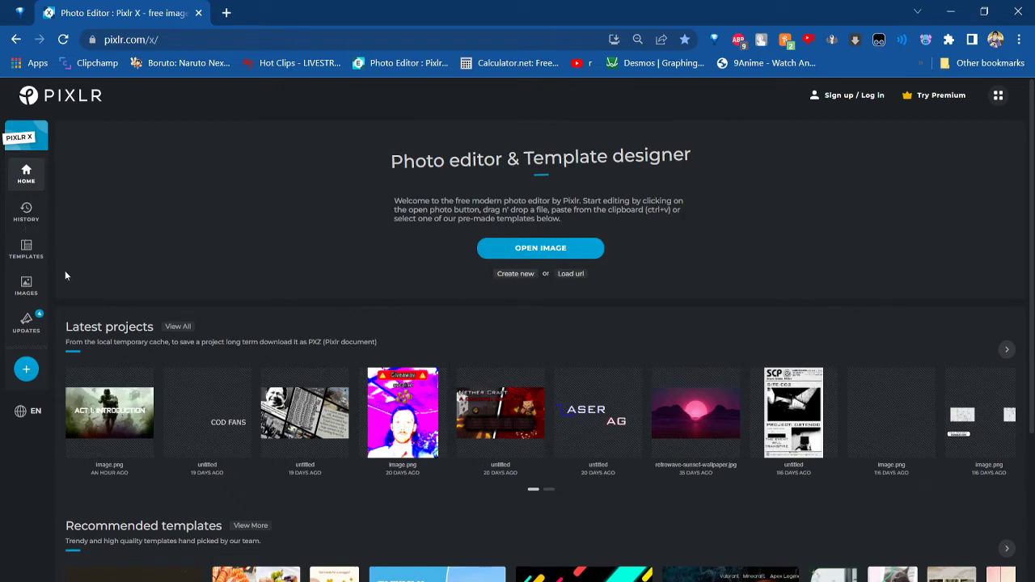
pyautogui.click(39, 286)
pyautogui.click(27, 173)
# Create a new transparent canvas named test from the Thumb 720p preset at 1280 x 720 px
pyautogui.click(515, 274)
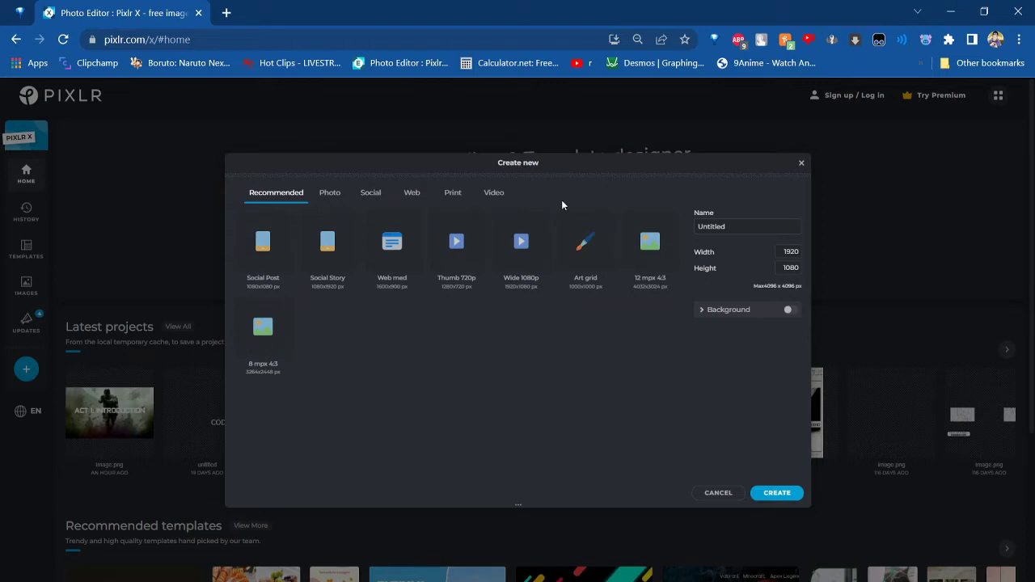
pyautogui.click(461, 240)
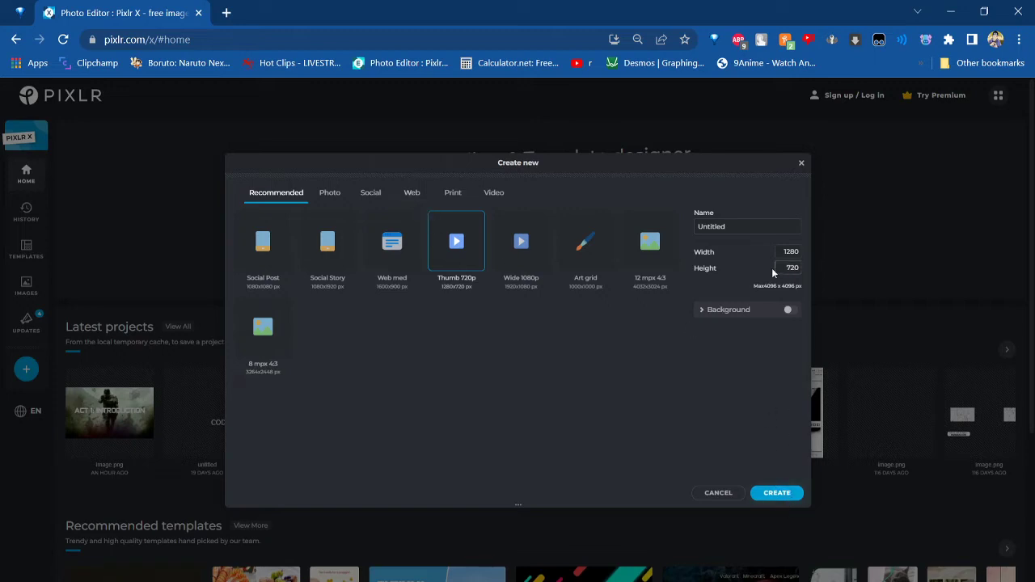
pyautogui.moveTo(736, 227); pyautogui.dragTo(678, 236)
pyautogui.press('BackSpace')
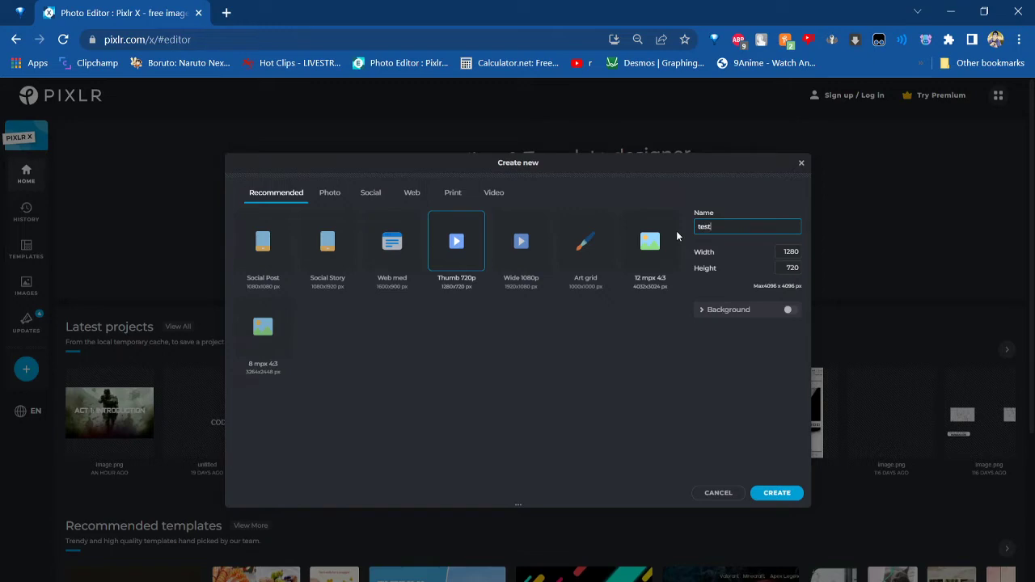
pyautogui.click(786, 491)
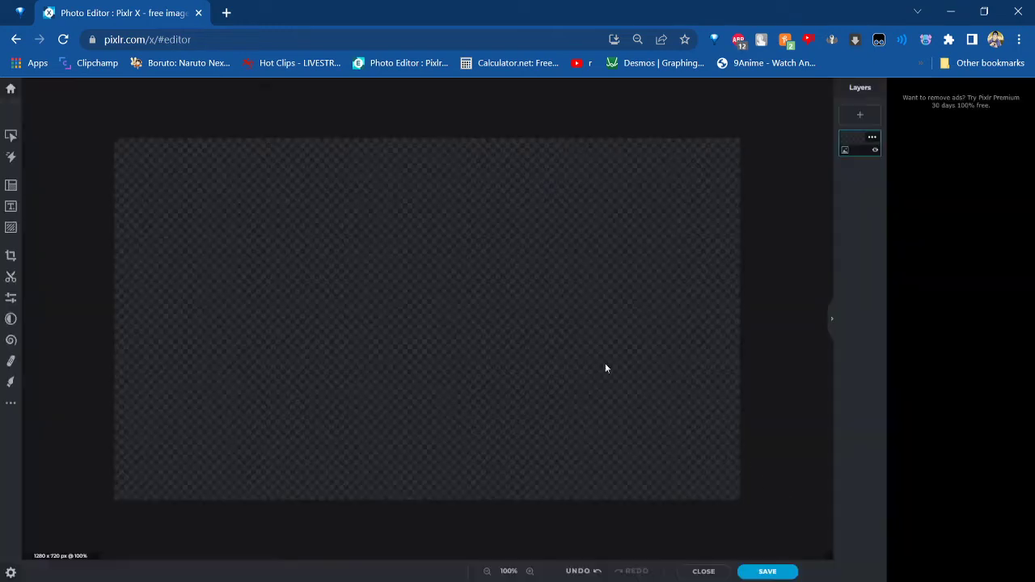
# Open the Arrange & Style tool and examine the blank canvas at different zoom levels
pyautogui.click(11, 135)
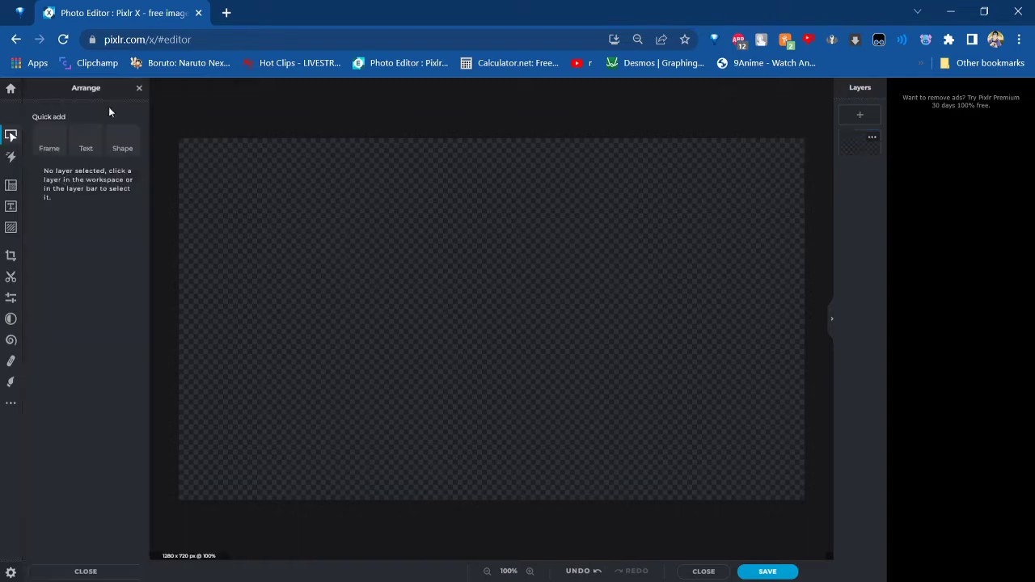
pyautogui.moveTo(236, 105); pyautogui.dragTo(702, 534)
pyautogui.scroll(-3, 525, 501)
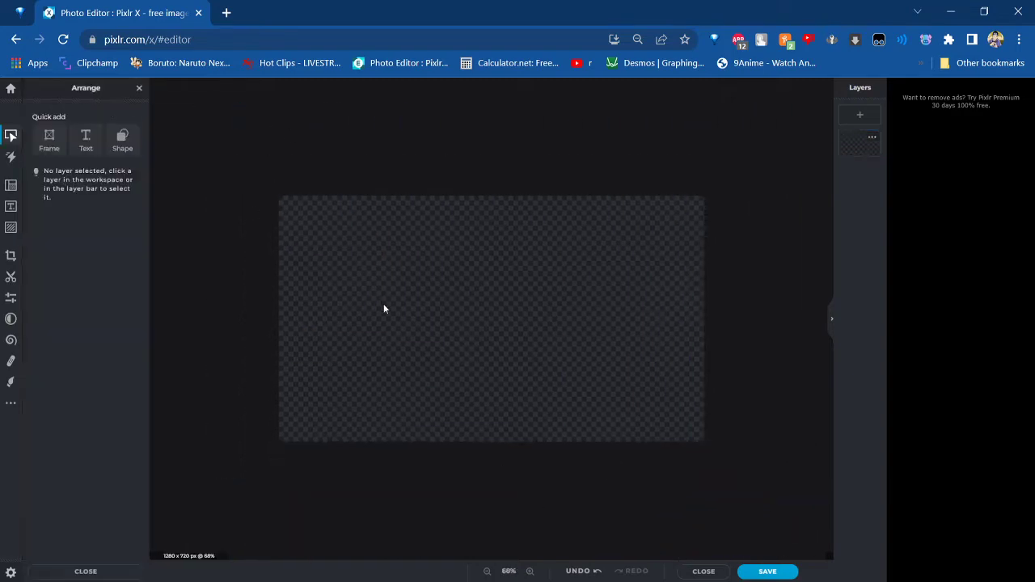
pyautogui.scroll(3, 383, 308)
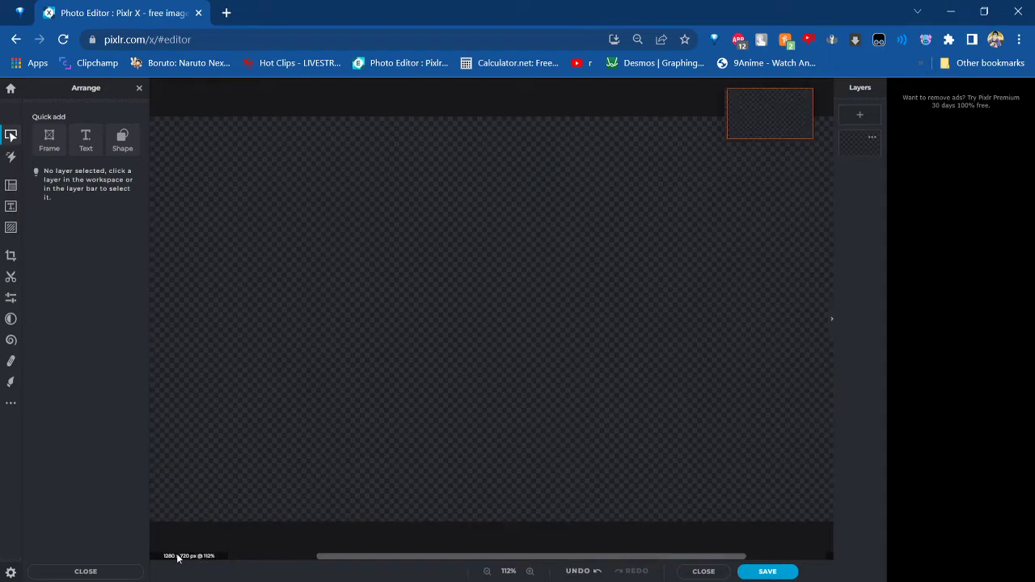
pyautogui.scroll(-2, 275, 326)
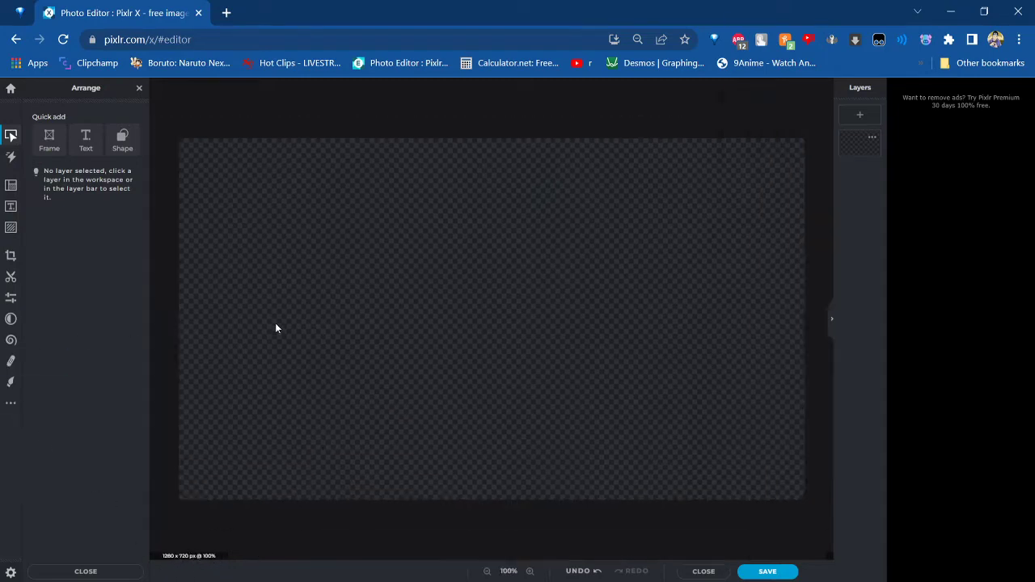
pyautogui.click(11, 138)
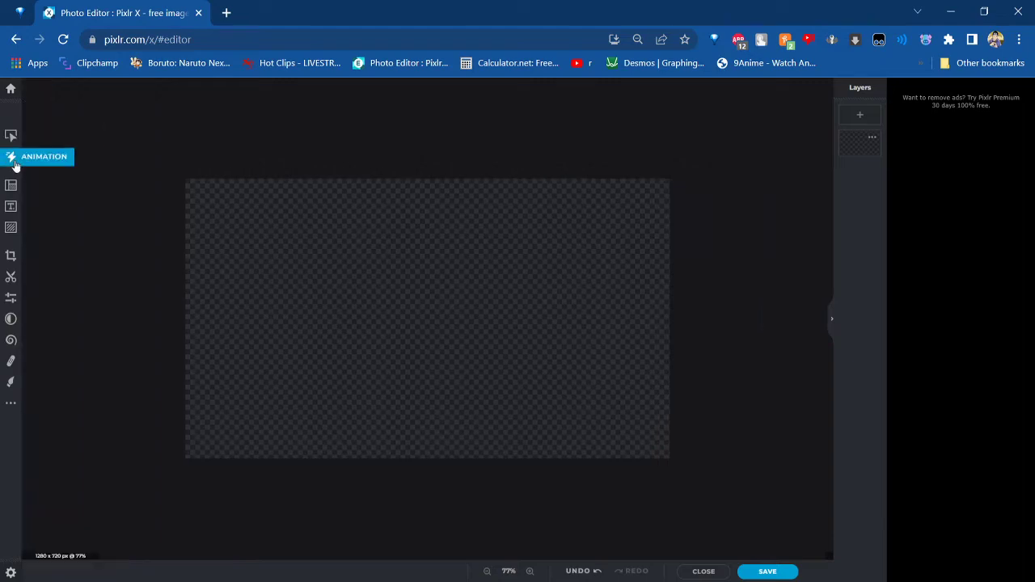
pyautogui.click(10, 157)
pyautogui.click(11, 158)
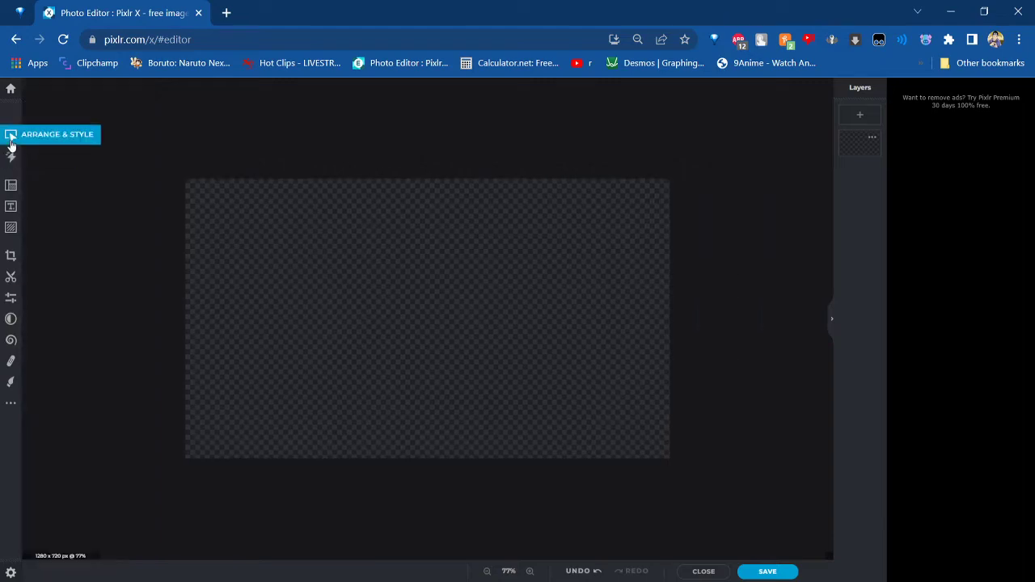
pyautogui.click(11, 138)
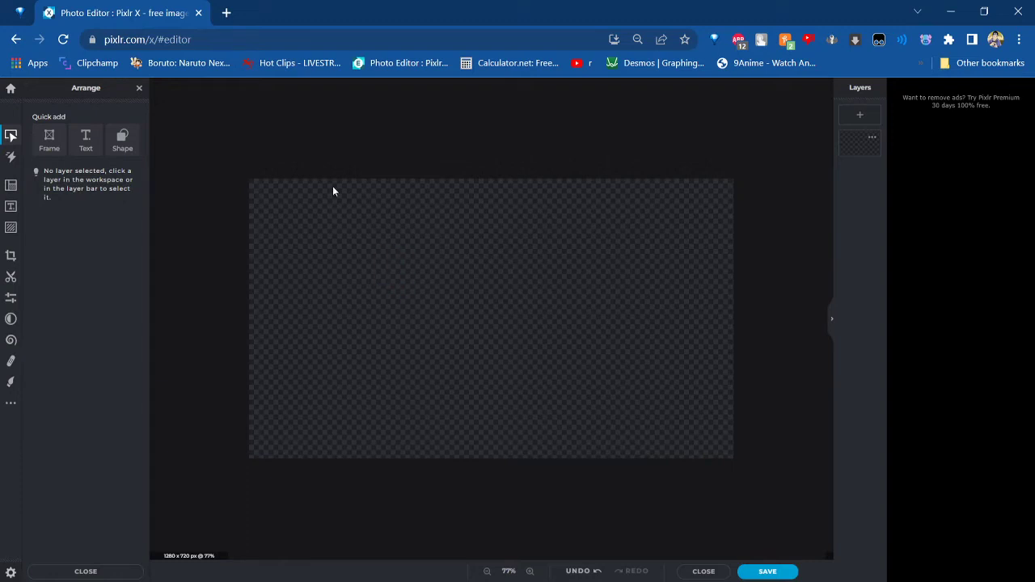
# Add a rectangular shape layer to the canvas and show its transform settings
pyautogui.click(860, 115)
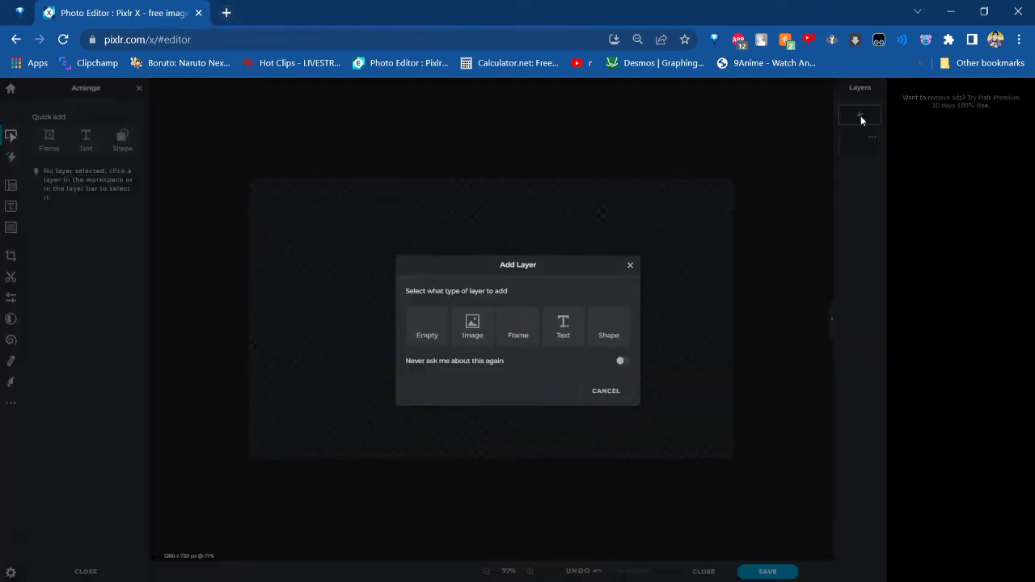
pyautogui.click(607, 325)
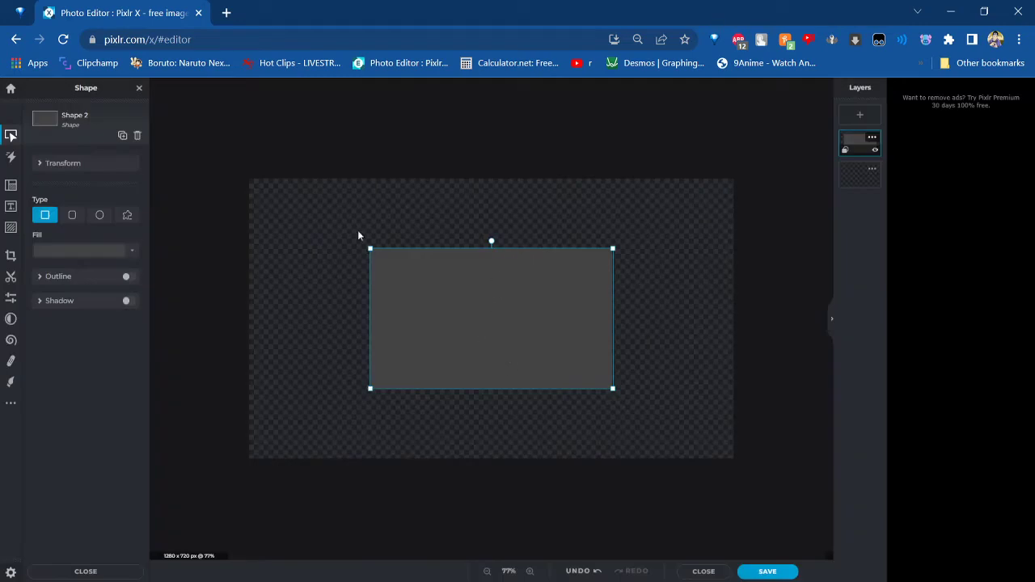
pyautogui.click(56, 163)
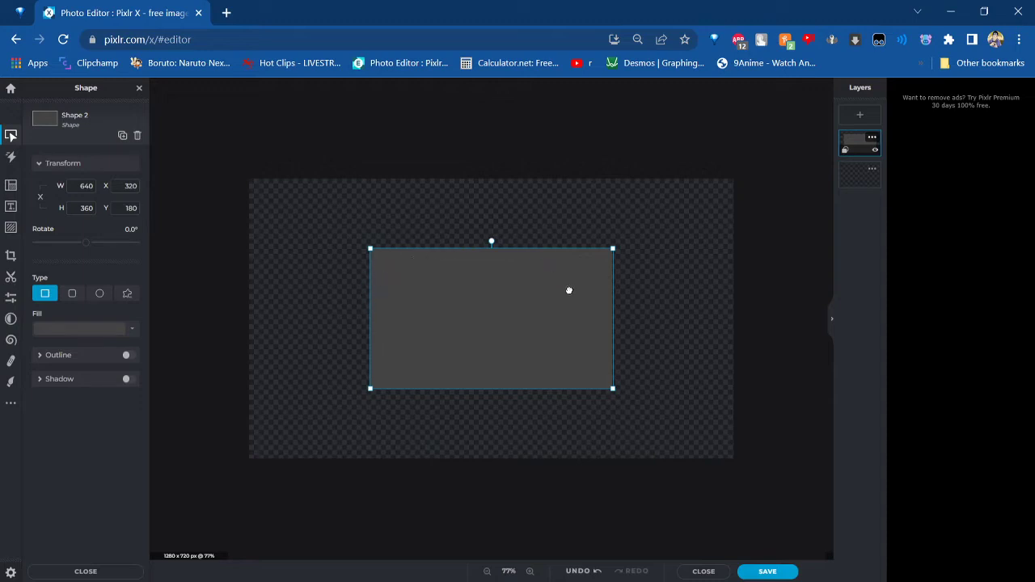
# Rotate the rectangle to about 98.9°, then try a further turn to about -63.8° and undo only that turn
pyautogui.moveTo(589, 293); pyautogui.dragTo(590, 335)
pyautogui.moveTo(534, 277); pyautogui.dragTo(560, 204)
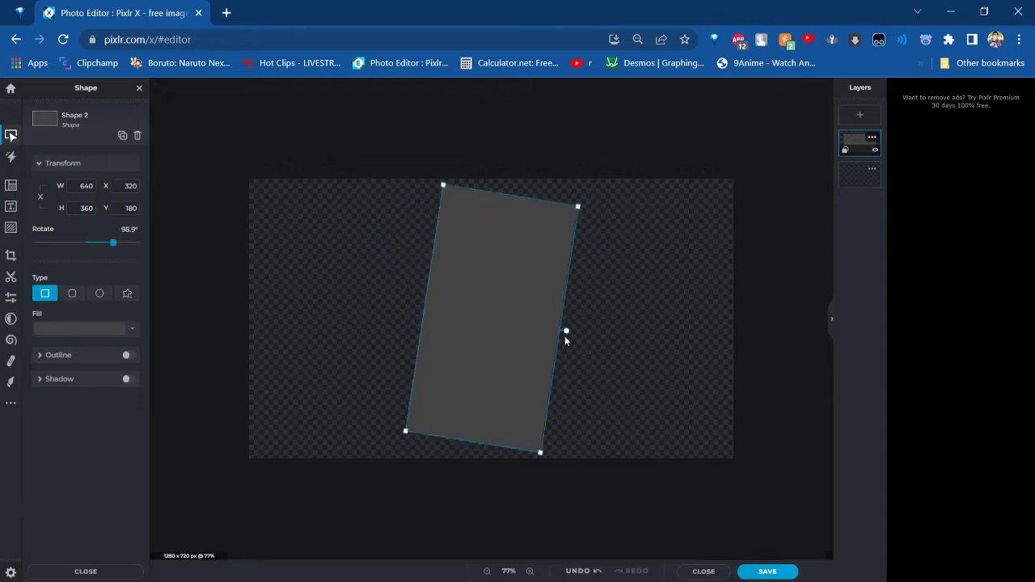
pyautogui.moveTo(565, 332); pyautogui.dragTo(402, 280)
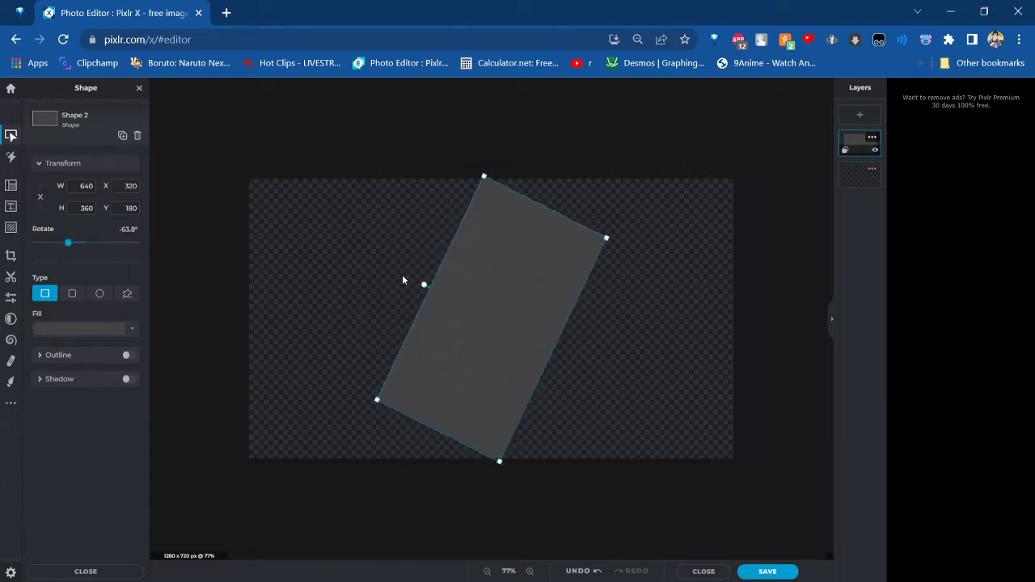
pyautogui.hotkey('ctrl', 'z')
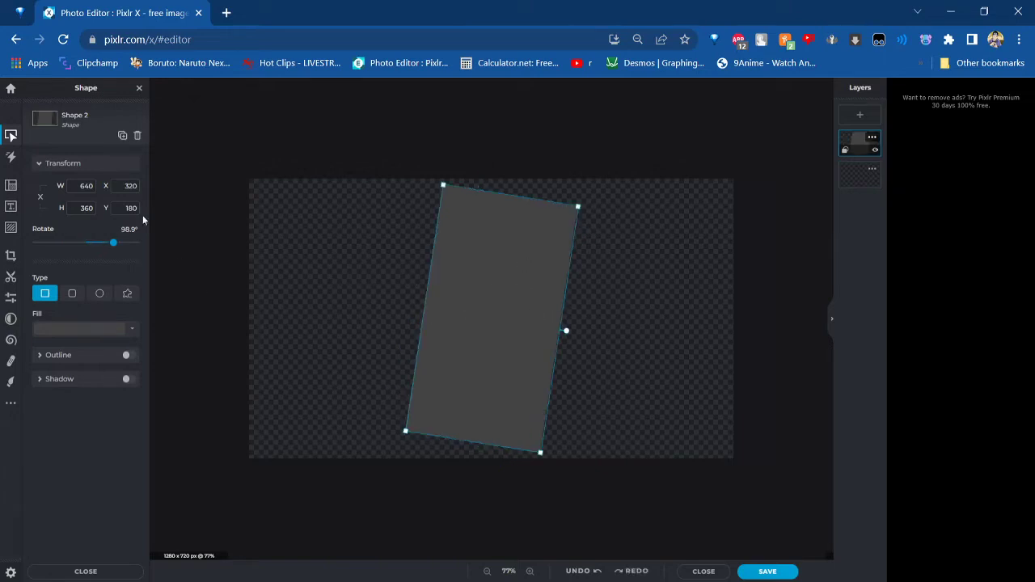
# Rasterize the rotated rectangle's shape layer into an image layer
pyautogui.rightClick(486, 320)
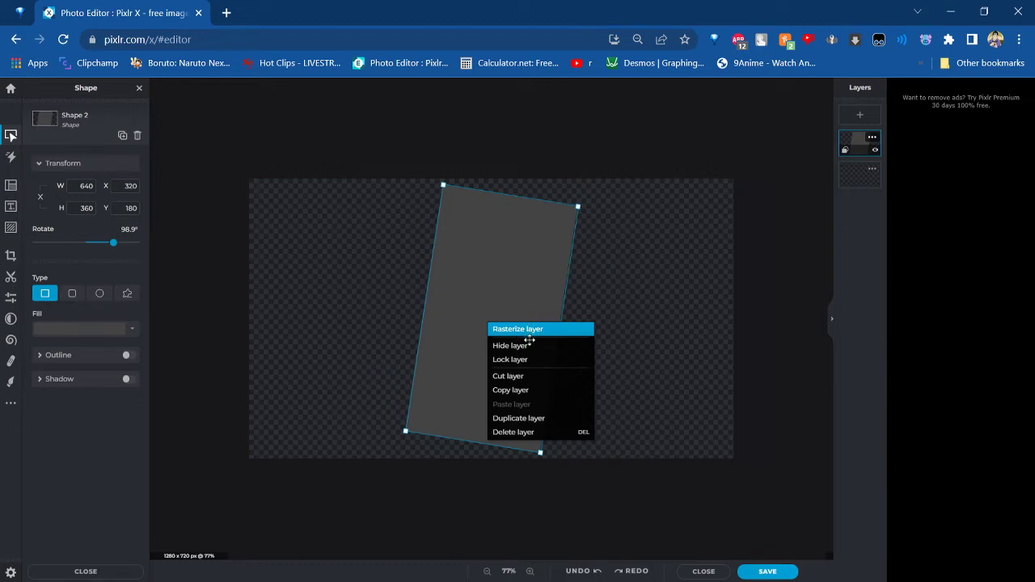
pyautogui.click(501, 328)
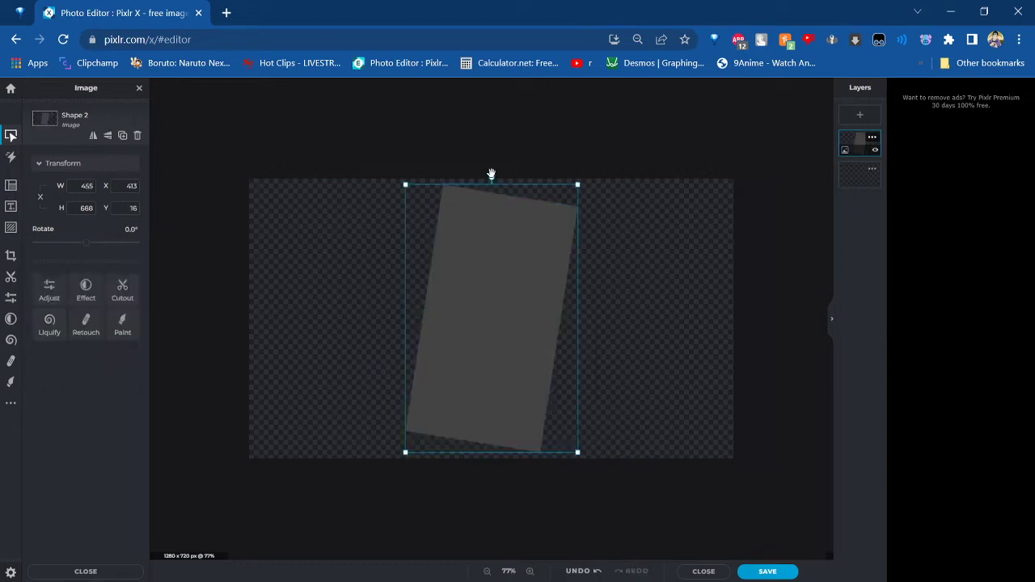
# Rotate the rasterized rectangle to about -96° and enlarge it to about 478 x 723 px
pyautogui.moveTo(490, 174); pyautogui.dragTo(317, 339)
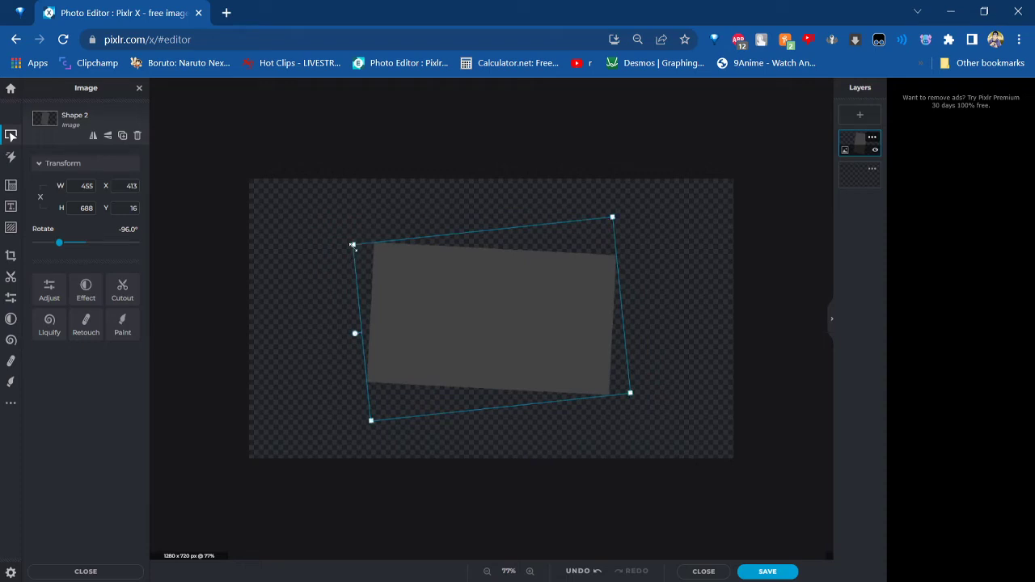
pyautogui.moveTo(352, 245); pyautogui.dragTo(321, 241)
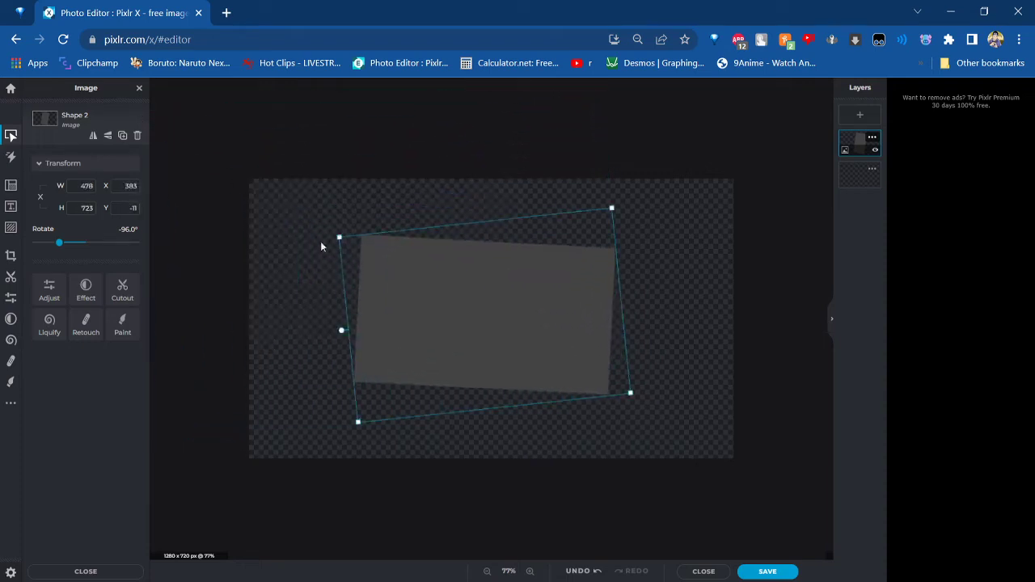
# Enlarge the rectangle to about 613 x 1028 px, rotate it to about -172.5° and move it up the canvas
pyautogui.click(43, 199)
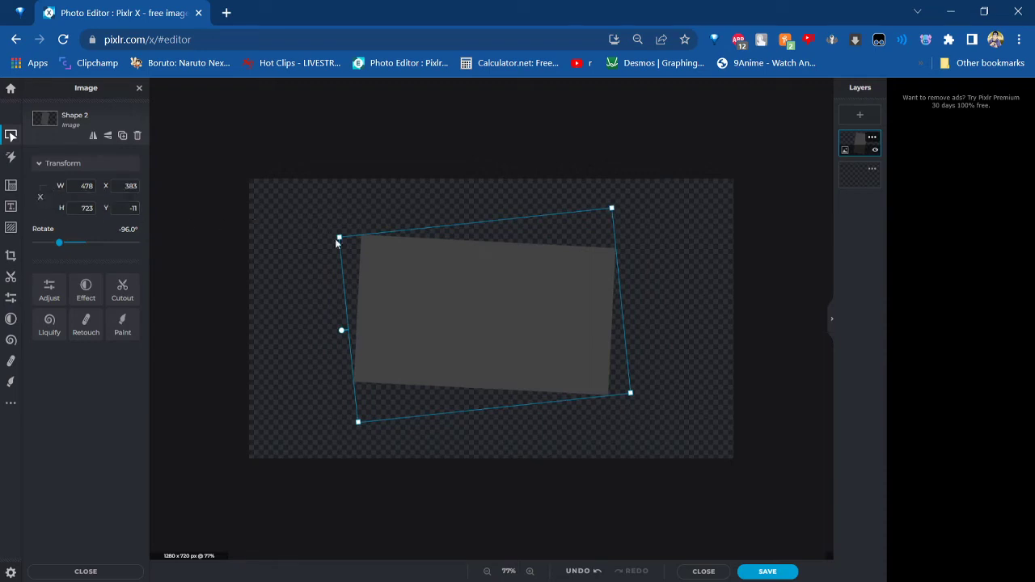
pyautogui.moveTo(339, 237); pyautogui.dragTo(218, 196)
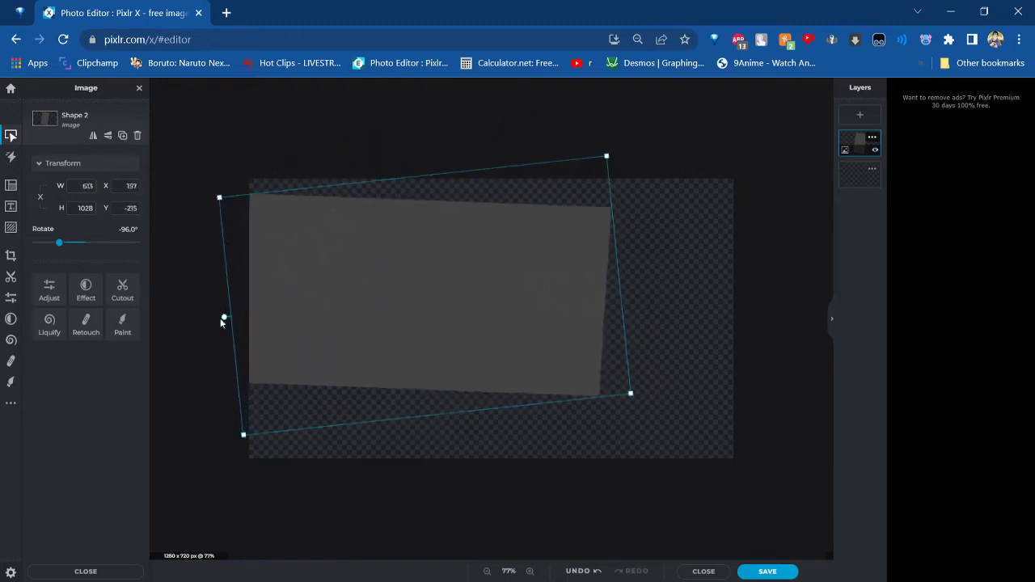
pyautogui.moveTo(223, 316); pyautogui.dragTo(356, 413)
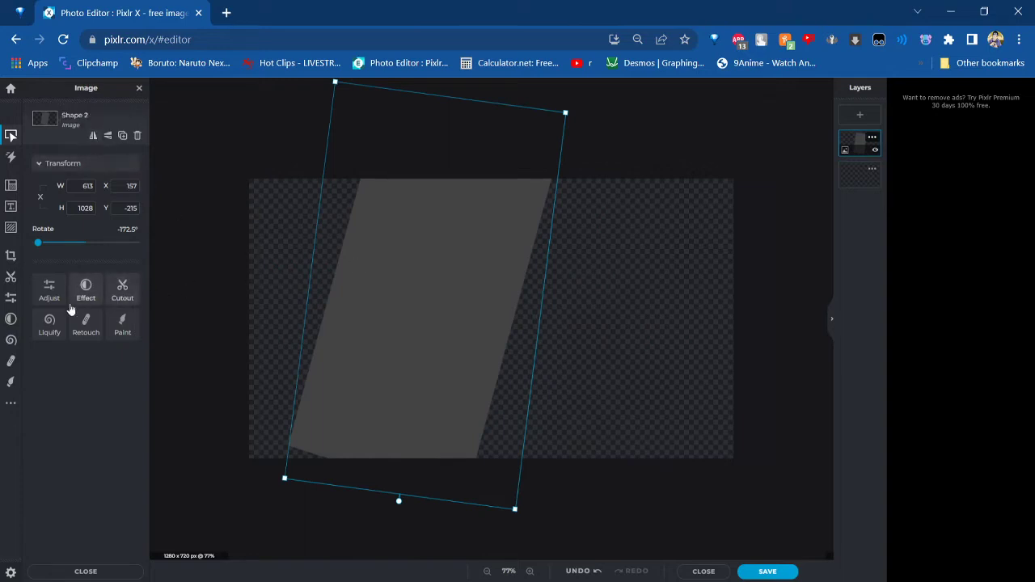
pyautogui.moveTo(423, 314)
pyautogui.mouseDown()
pyautogui.moveTo(452, 278)
pyautogui.moveTo(430, 234)
pyautogui.mouseUp()
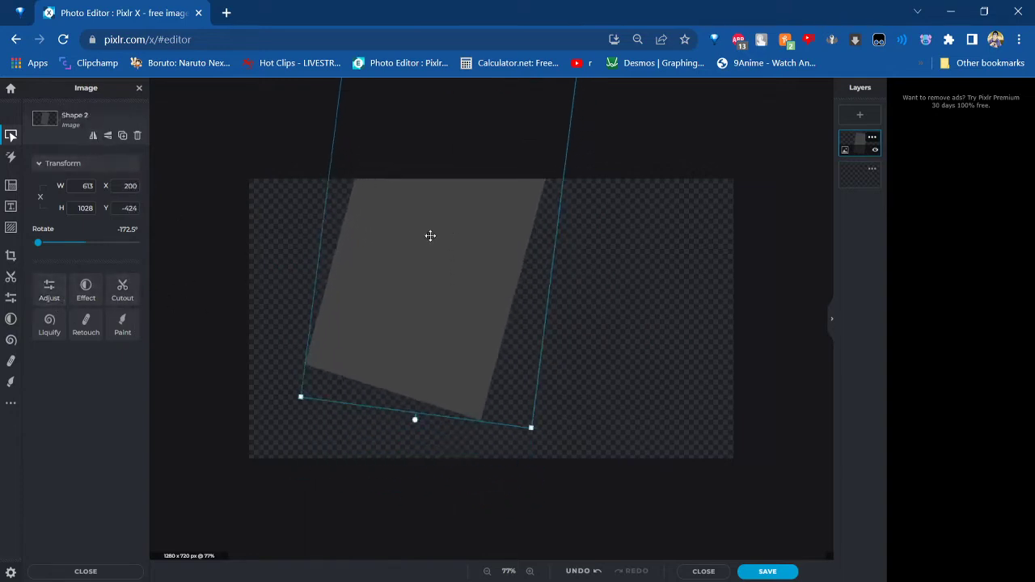
# Paint a white triangle outline on the upper part of the rectangle with a 40 px brush at 20% softness
pyautogui.click(122, 324)
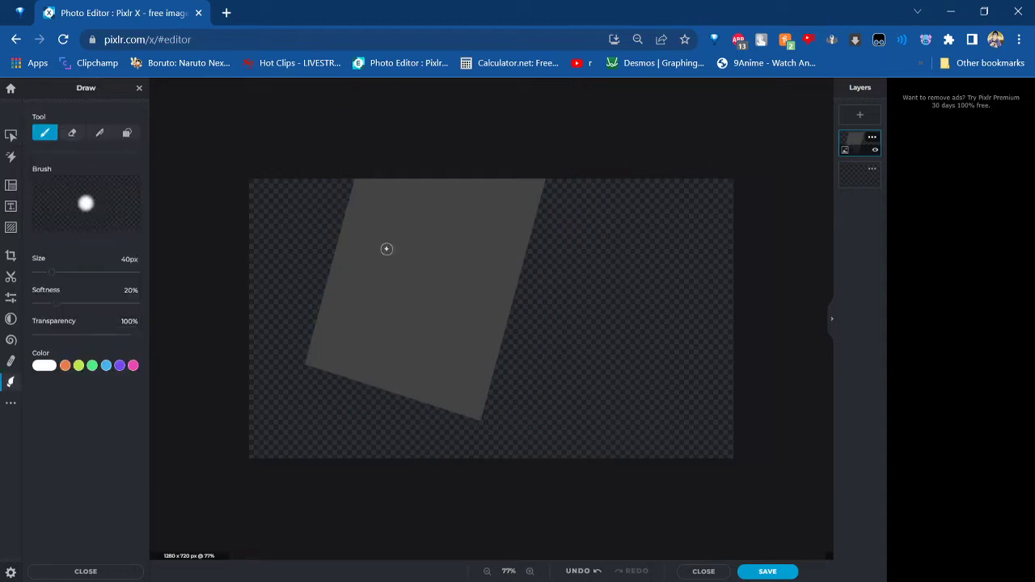
pyautogui.moveTo(440, 202)
pyautogui.mouseDown()
pyautogui.moveTo(381, 261)
pyautogui.moveTo(461, 266)
pyautogui.moveTo(444, 200)
pyautogui.mouseUp()
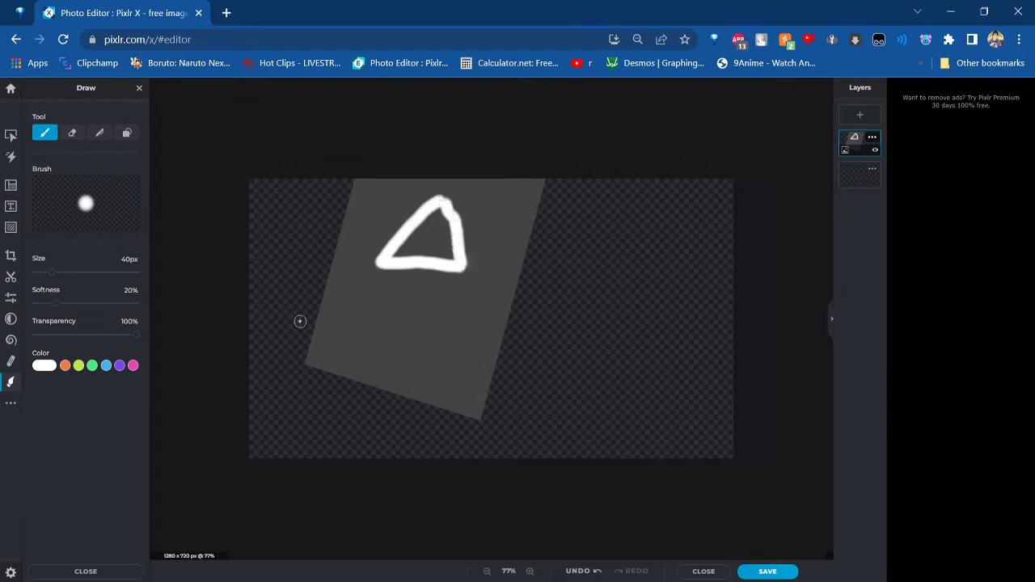
# Rotate the painted rectangle layer to about 77.5°, enlarge it to about 721 x 1065 px and center it on the canvas
pyautogui.click(11, 135)
pyautogui.moveTo(389, 265); pyautogui.dragTo(372, 374)
pyautogui.moveTo(428, 135); pyautogui.dragTo(603, 337)
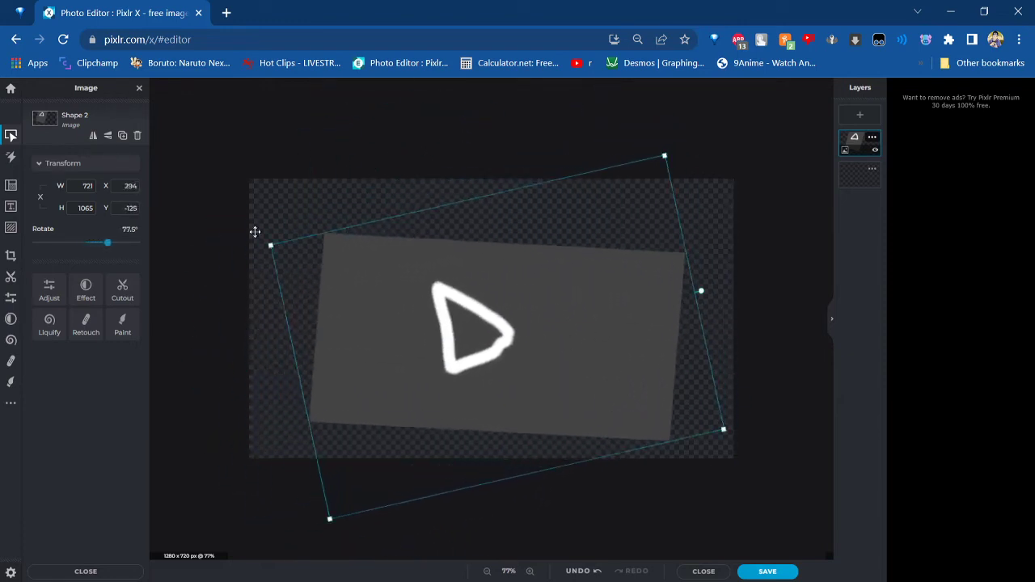
# Flip the painted rectangle layer horizontally and vertically
pyautogui.click(91, 137)
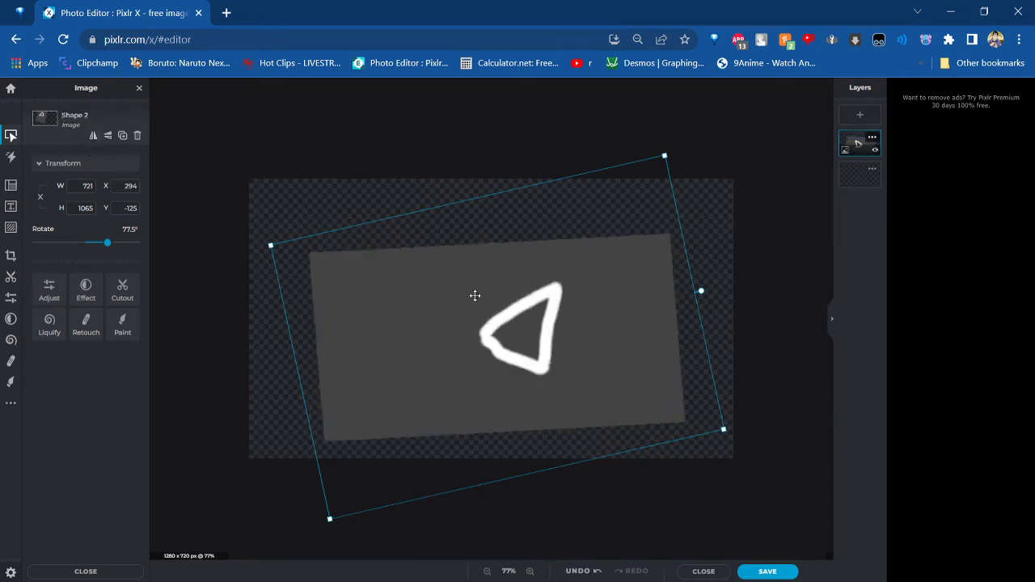
pyautogui.click(109, 136)
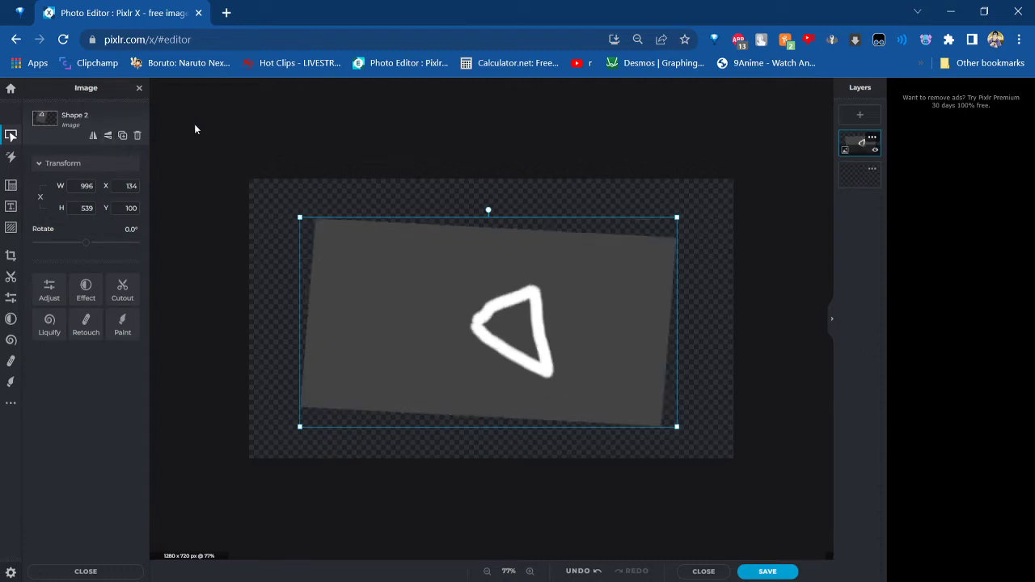
pyautogui.click(107, 136)
pyautogui.click(107, 137)
# Delete the painted rectangle layer and leave no layer selected
pyautogui.rightClick(389, 296)
pyautogui.click(423, 353)
pyautogui.rightClick(414, 360)
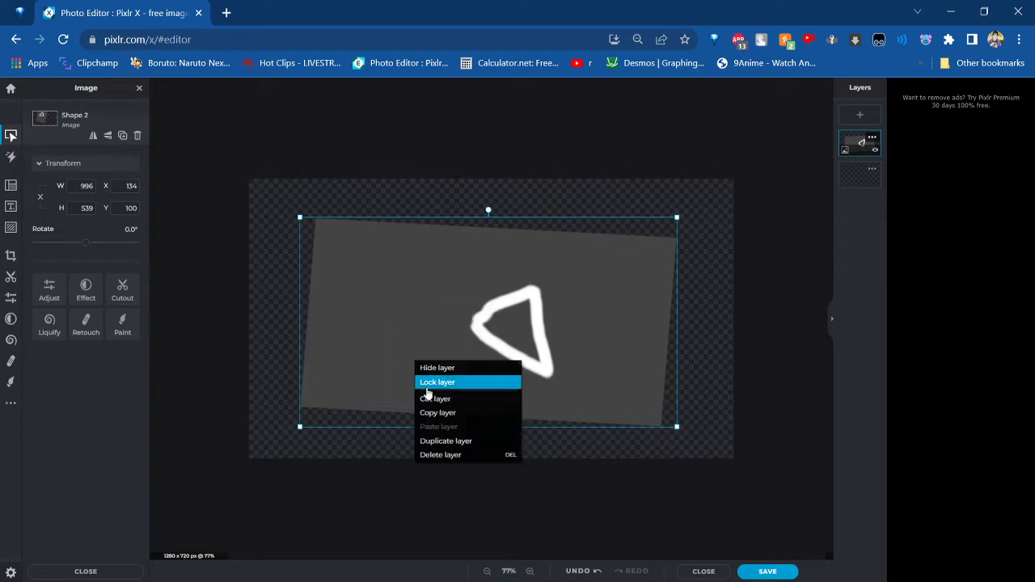
pyautogui.click(446, 456)
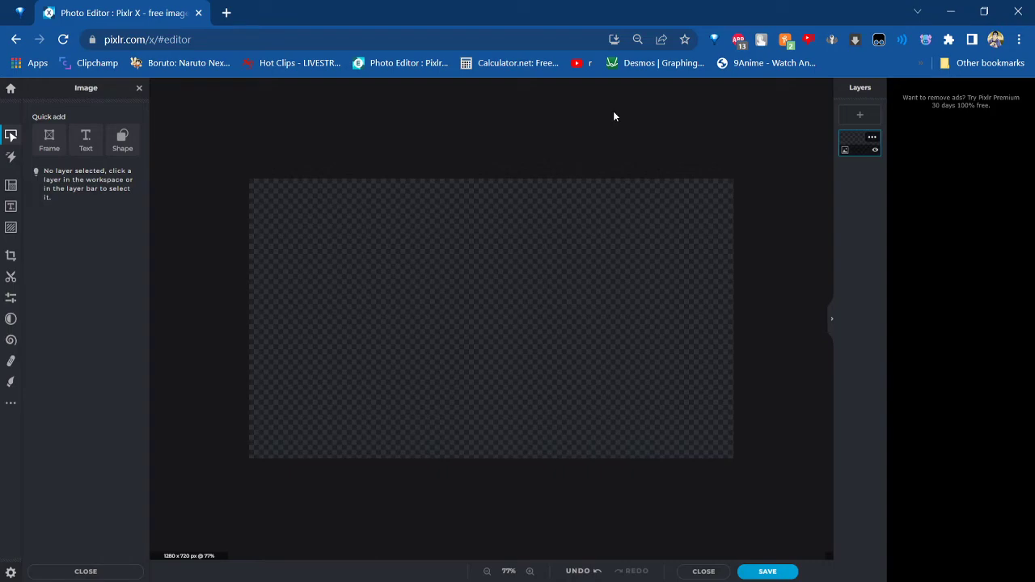
pyautogui.moveTo(226, 133); pyautogui.dragTo(725, 502)
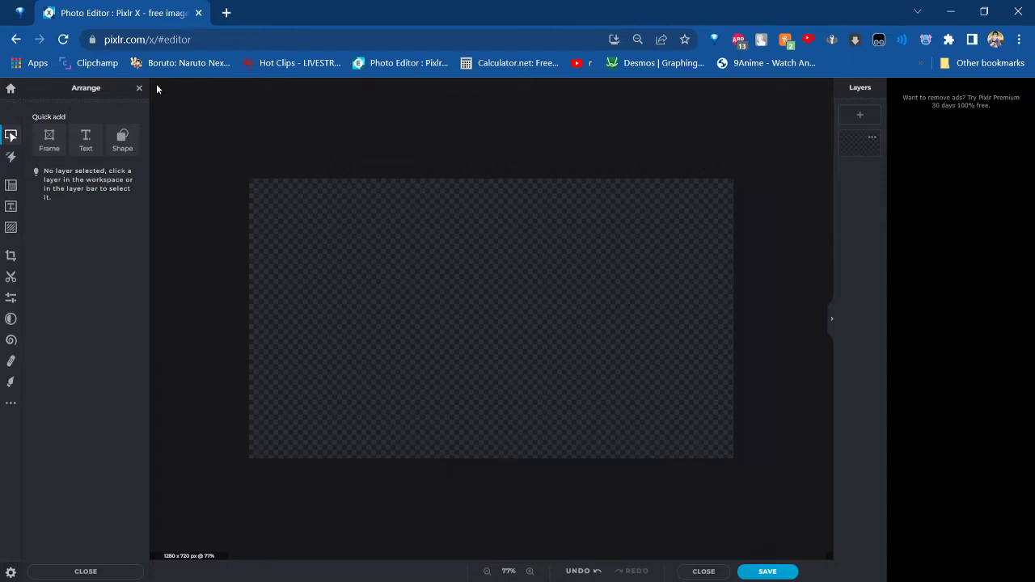
# Add a text layer and replace its placeholder text with "Minecraft"
pyautogui.click(87, 151)
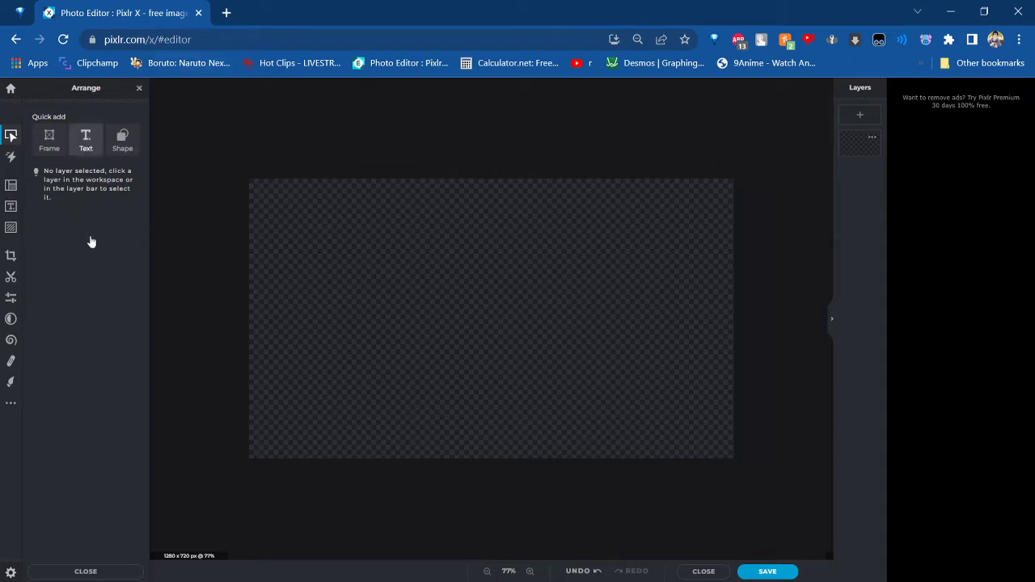
pyautogui.click(97, 308)
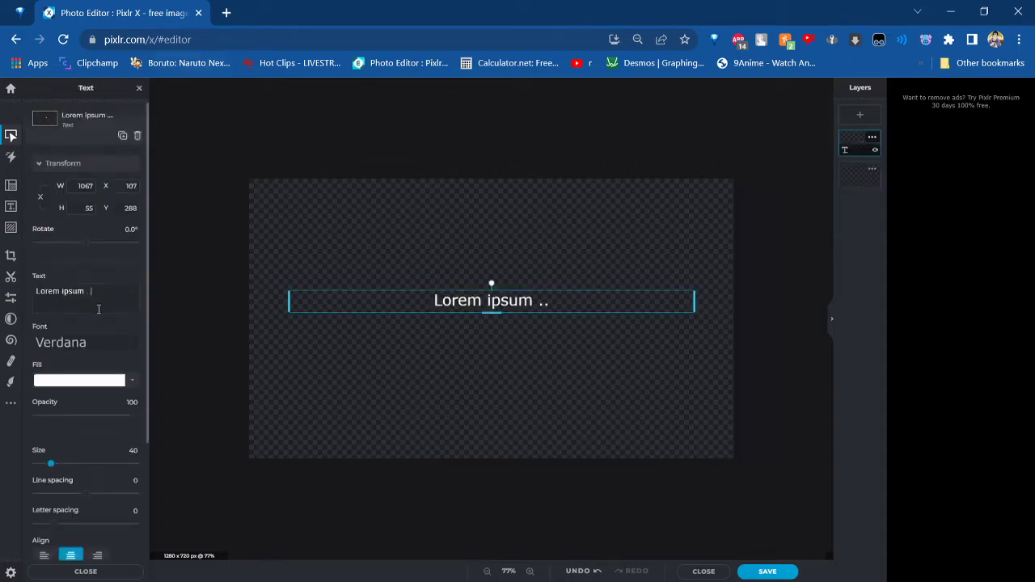
pyautogui.hotkey('ctrl', 'a')
pyautogui.press('BackSpace')
pyautogui.write('Minecraft')
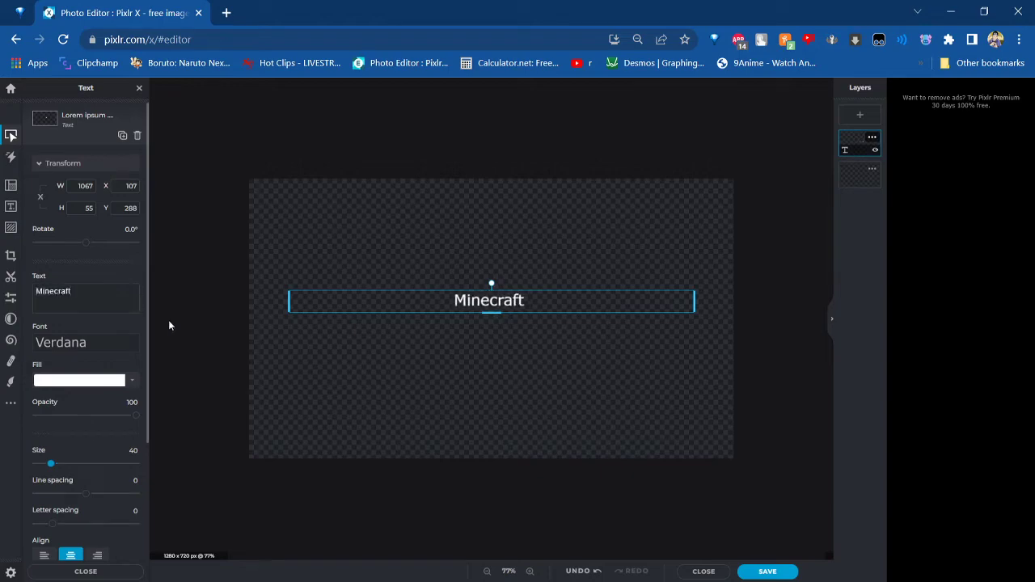
# Enlarge the "Minecraft" text to about size 179 and move it to the upper-left area of the canvas
pyautogui.moveTo(492, 314); pyautogui.dragTo(507, 387)
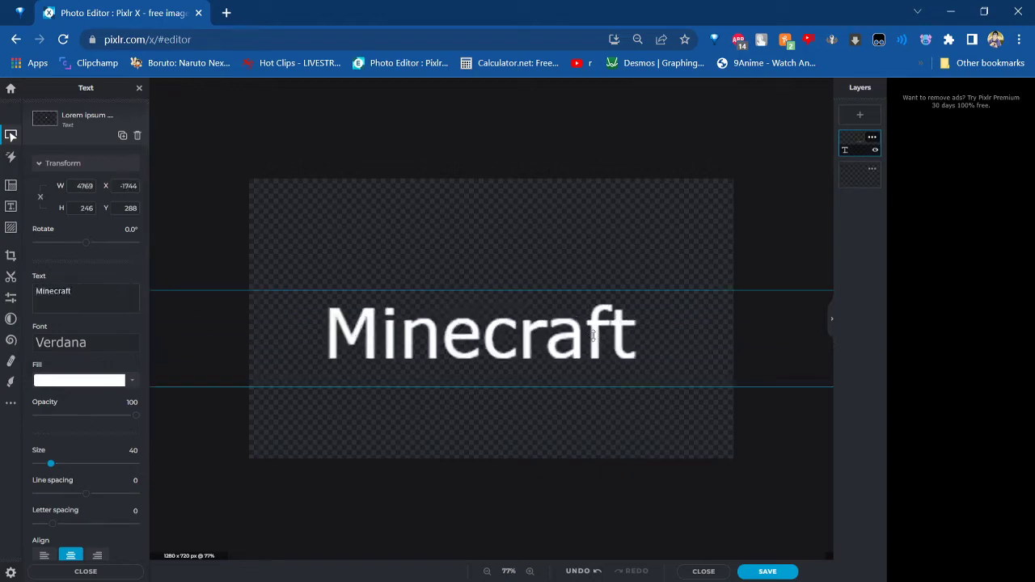
pyautogui.click(646, 223)
pyautogui.moveTo(639, 315); pyautogui.dragTo(580, 234)
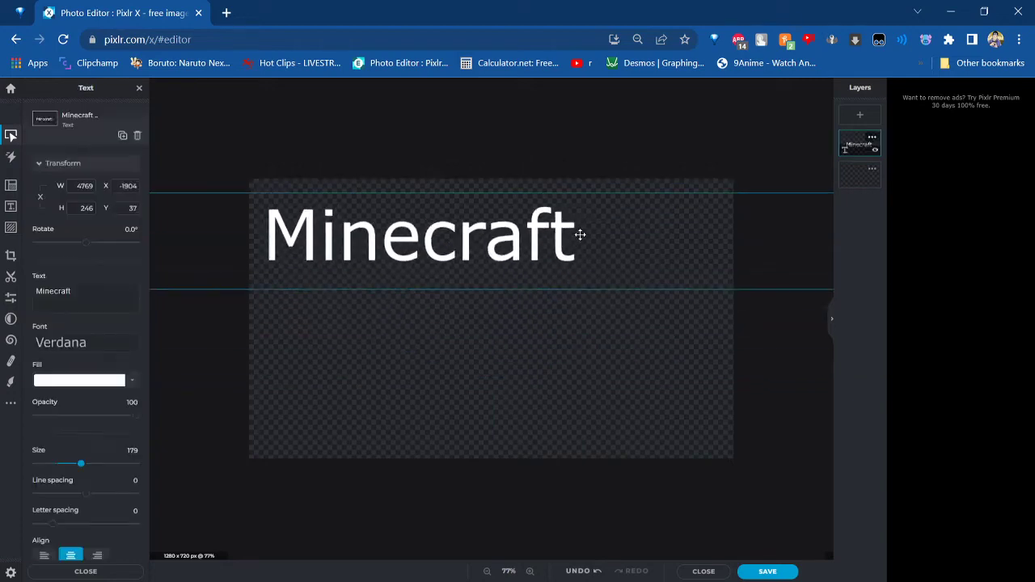
pyautogui.click(638, 138)
# Move the "Minecraft" text to the canvas's top edge, duplicate its layer and place the copy in the lower half
pyautogui.rightClick(579, 235)
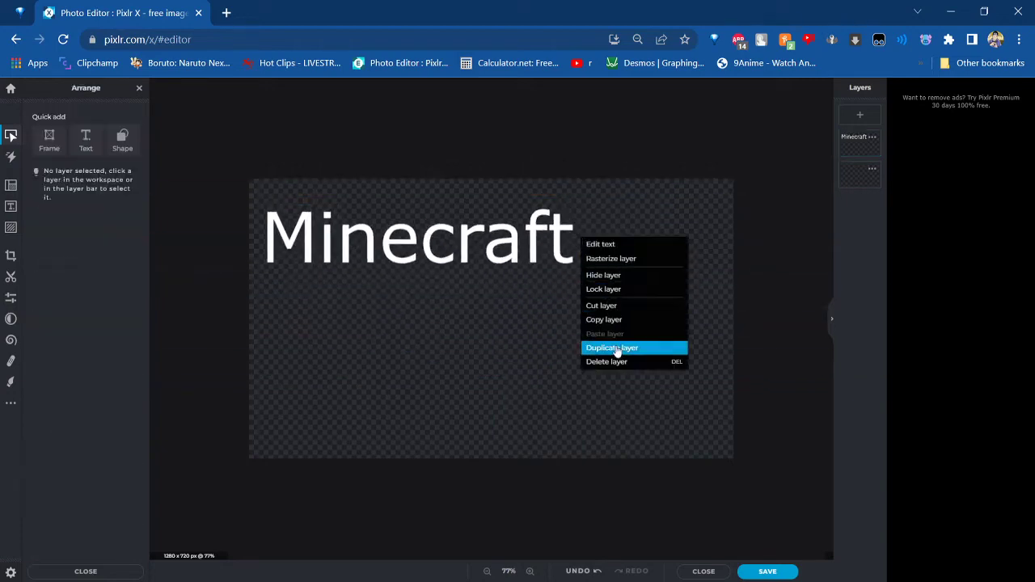
pyautogui.click(561, 296)
pyautogui.moveTo(508, 204)
pyautogui.mouseDown()
pyautogui.moveTo(562, 334)
pyautogui.moveTo(545, 326)
pyautogui.moveTo(481, 187)
pyautogui.moveTo(513, 195)
pyautogui.mouseUp()
pyautogui.rightClick(519, 208)
pyautogui.click(559, 325)
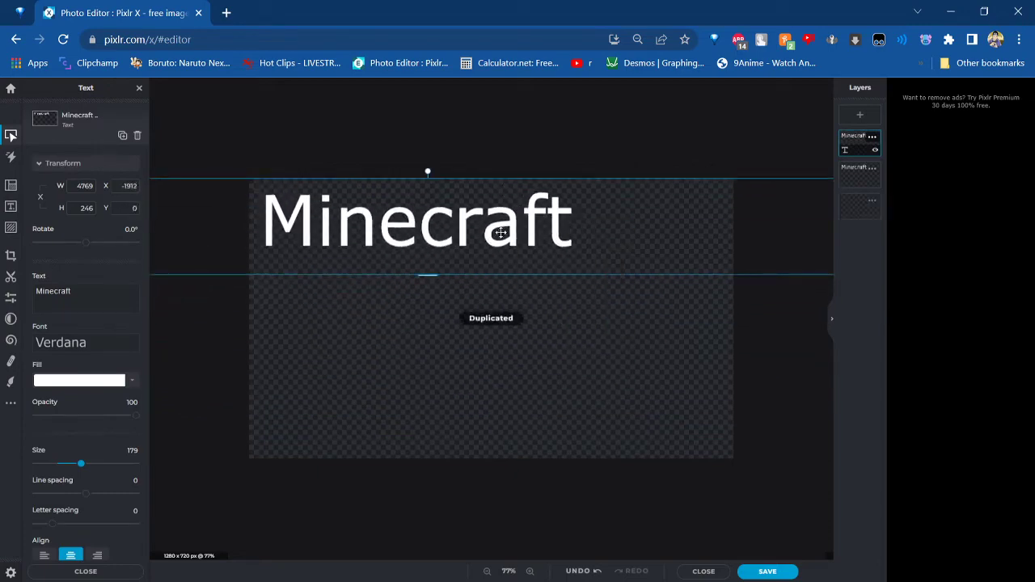
pyautogui.moveTo(501, 233); pyautogui.dragTo(524, 355)
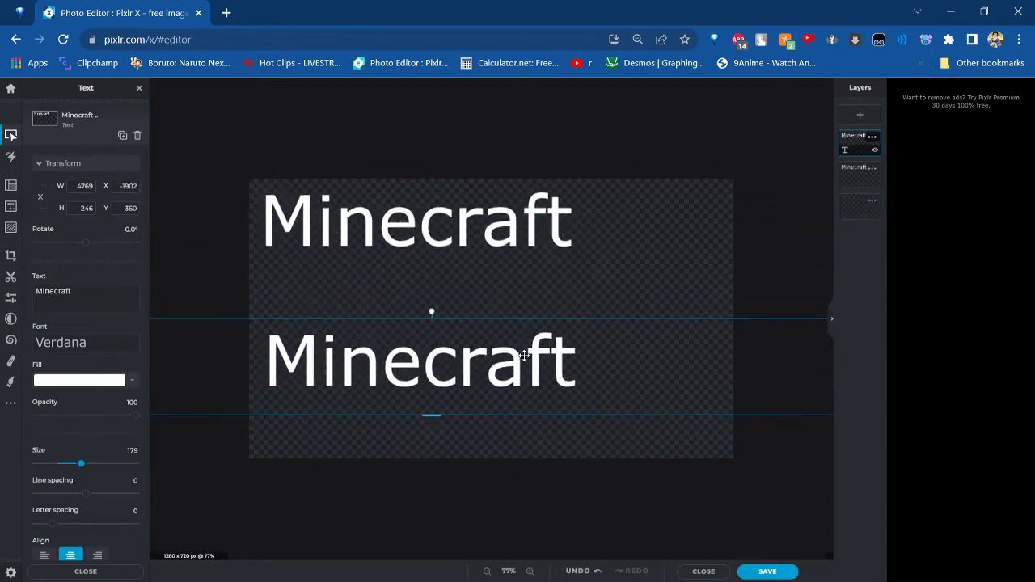
# Replace the lower "Minecraft" copy's text with "This was"
pyautogui.click(102, 295)
pyautogui.hotkey('ctrl', 'a')
pyautogui.press('BackSpace')
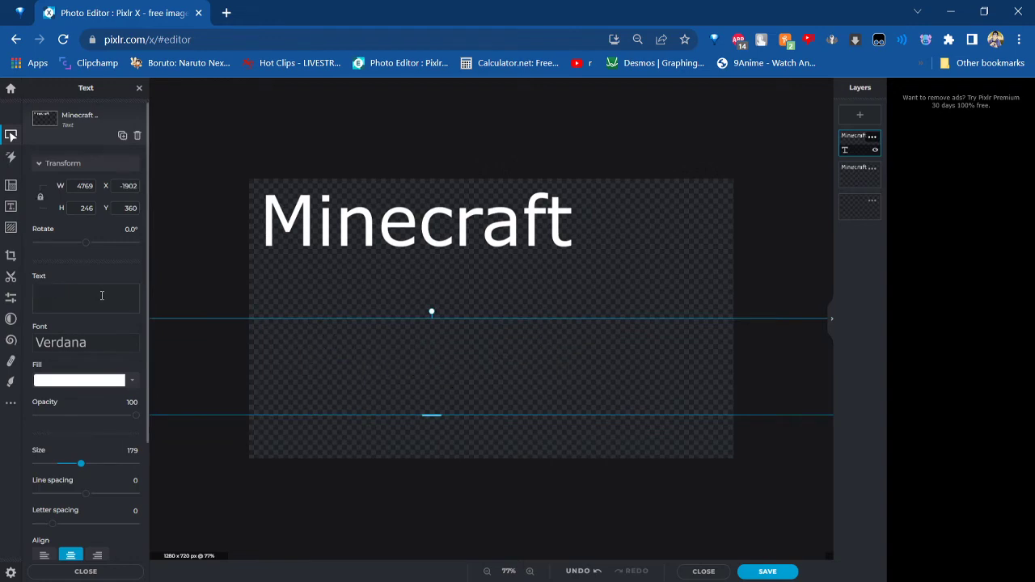
pyautogui.write('THis')
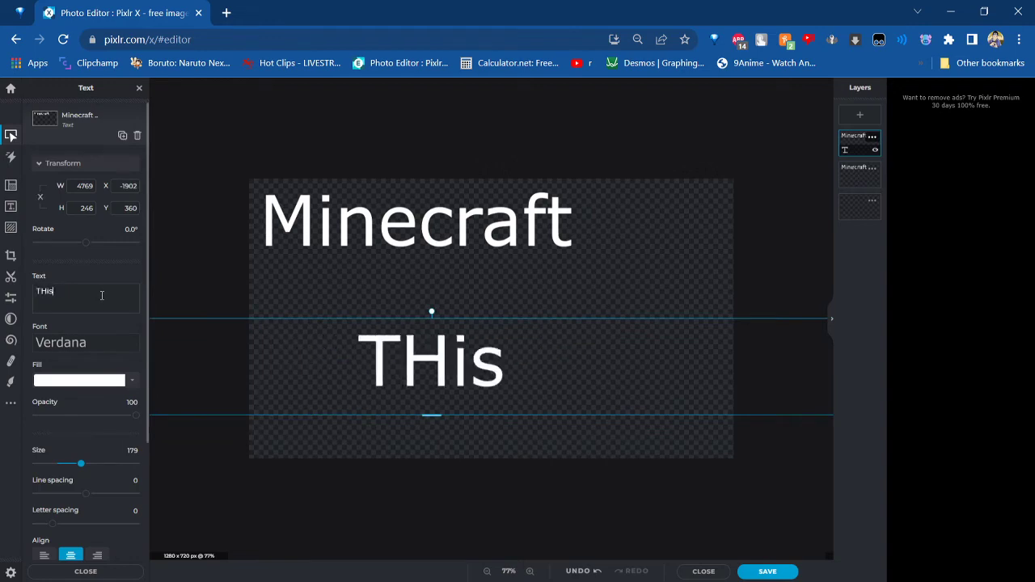
pyautogui.press('BackSpace')
pyautogui.press('BackSpace')
pyautogui.press('BackSpace')
pyautogui.write('his was')
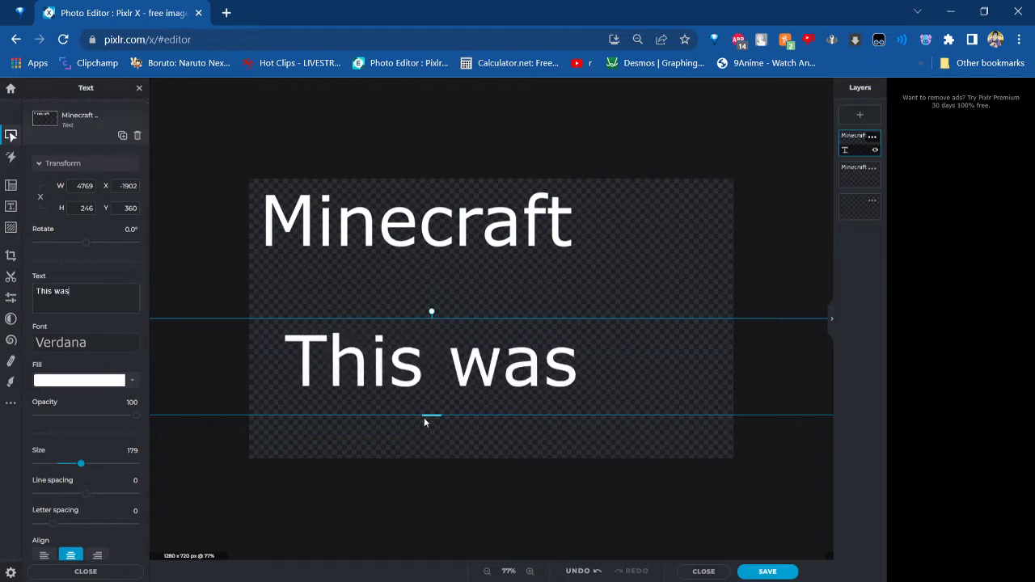
# Shrink the "This was" text to about size 115 and position it directly beneath "Minecraft"
pyautogui.moveTo(427, 418); pyautogui.dragTo(433, 380)
pyautogui.moveTo(386, 292); pyautogui.dragTo(394, 283)
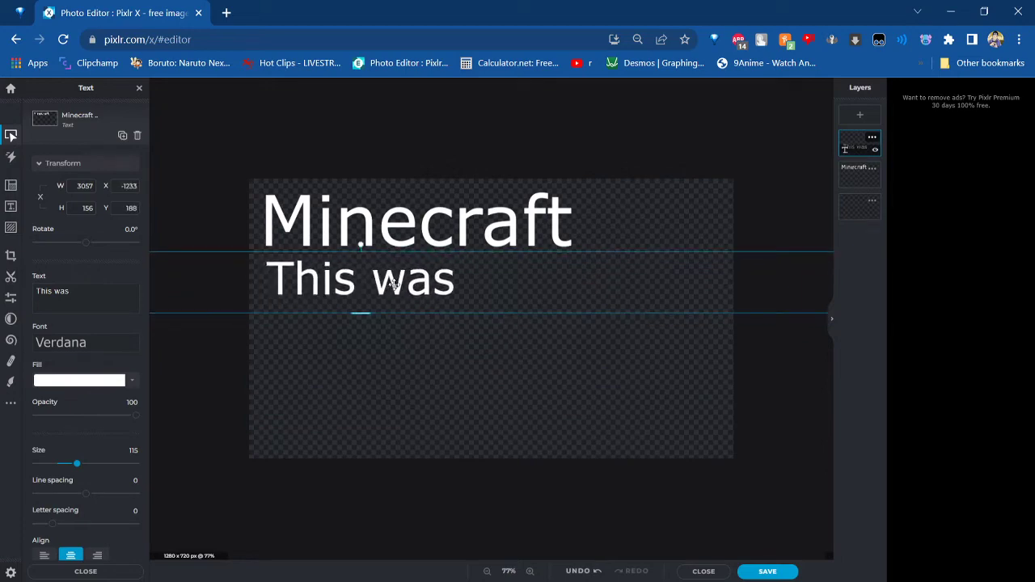
# Extend the second text line to "This was crazy" and shift it so its start aligns with "Minecraft"
pyautogui.click(114, 300)
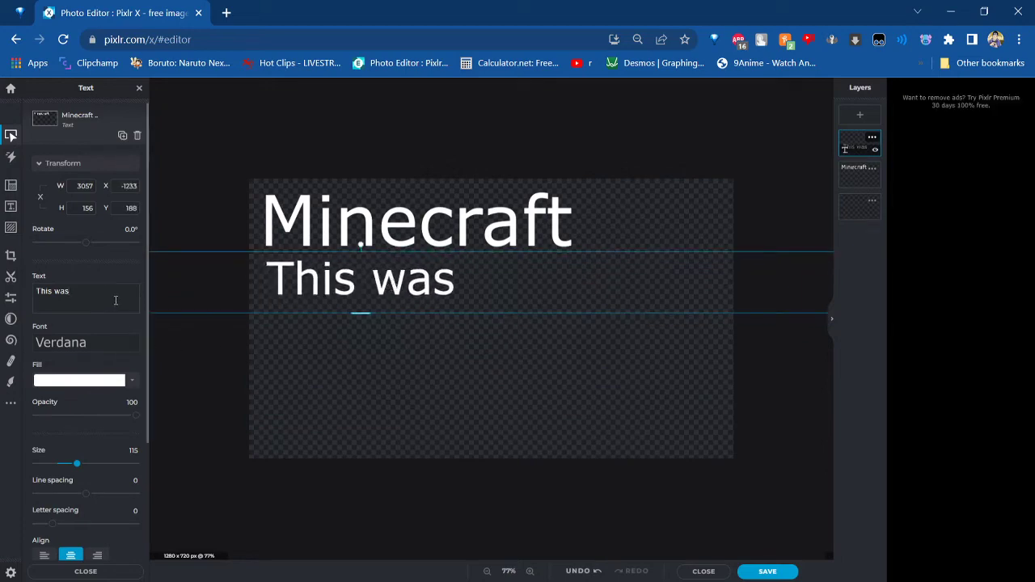
pyautogui.write('is')
pyautogui.press('BackSpace')
pyautogui.press('BackSpace')
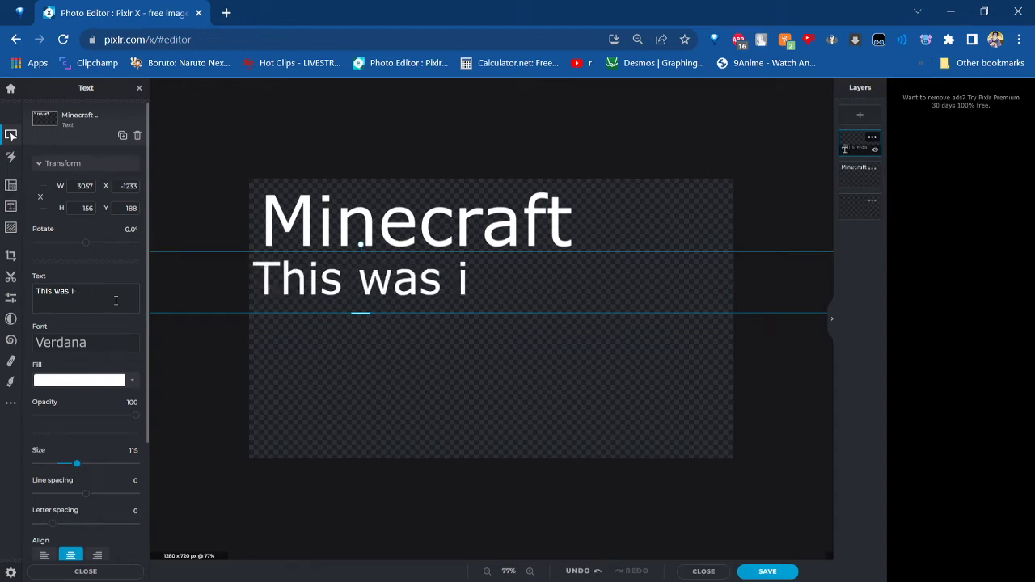
pyautogui.press('BackSpace')
pyautogui.press('BackSpace')
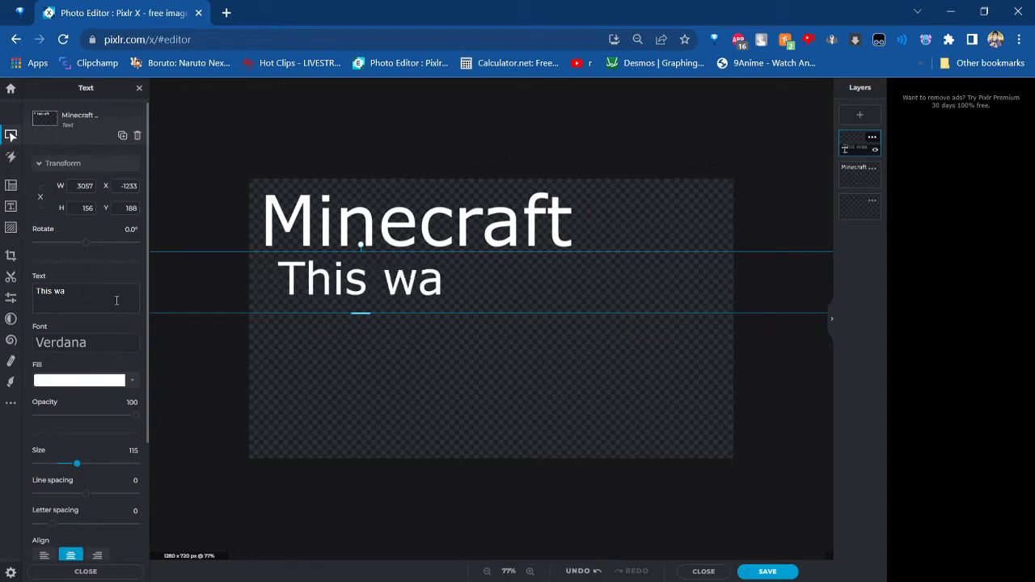
pyautogui.write('s crax')
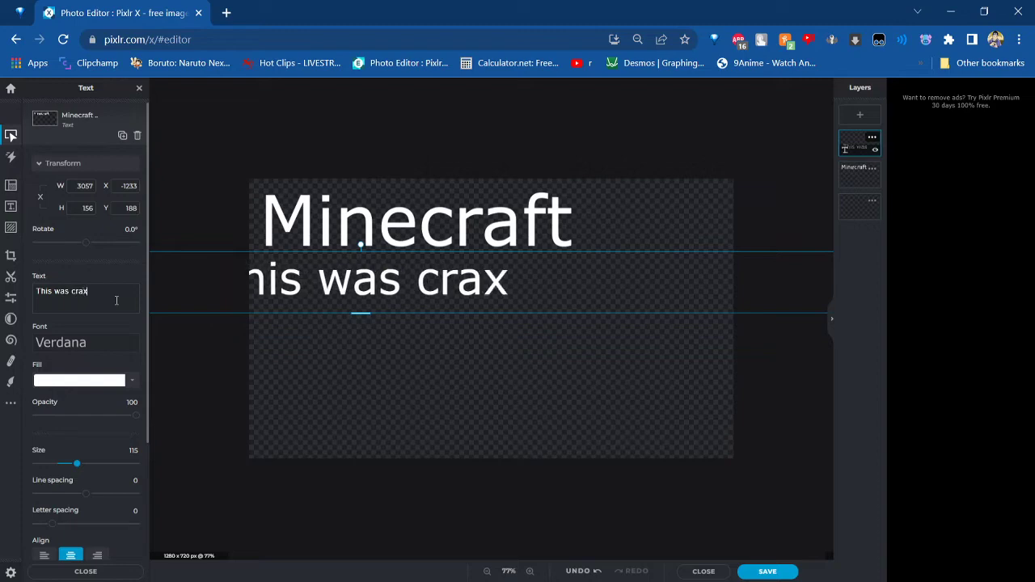
pyautogui.press('BackSpace')
pyautogui.write('zt')
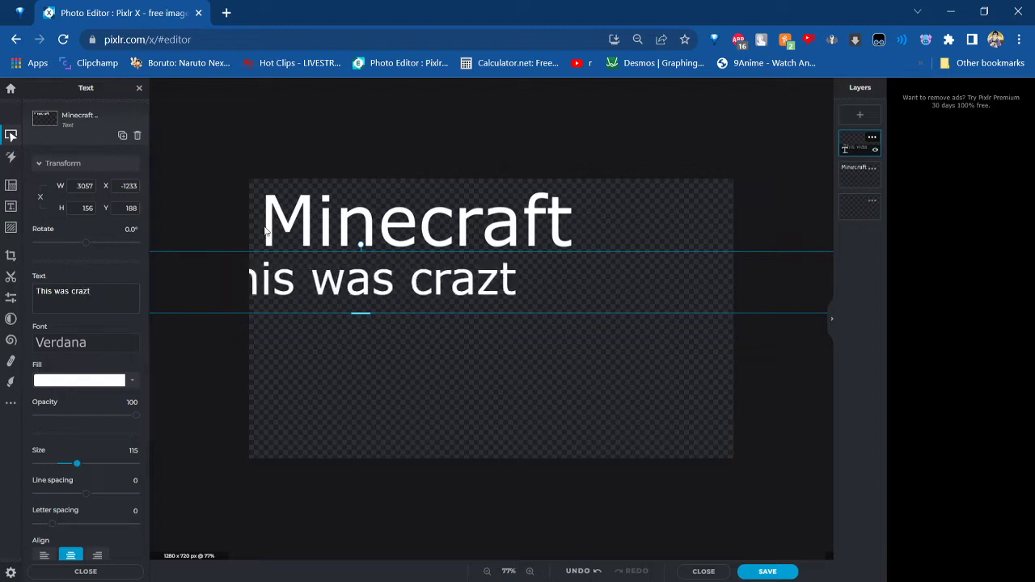
pyautogui.press('BackSpace')
pyautogui.write('y')
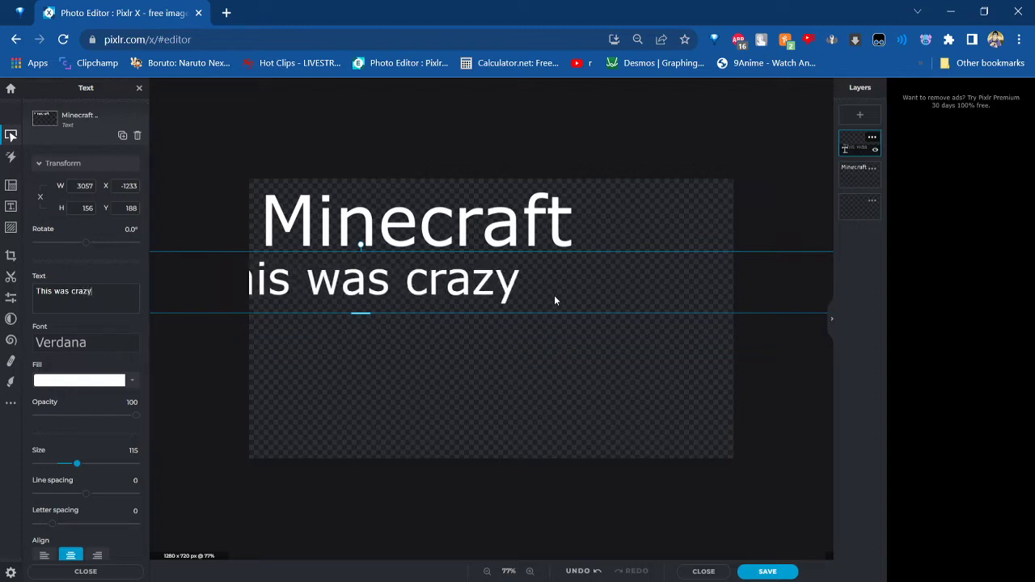
pyautogui.moveTo(583, 296); pyautogui.dragTo(619, 294)
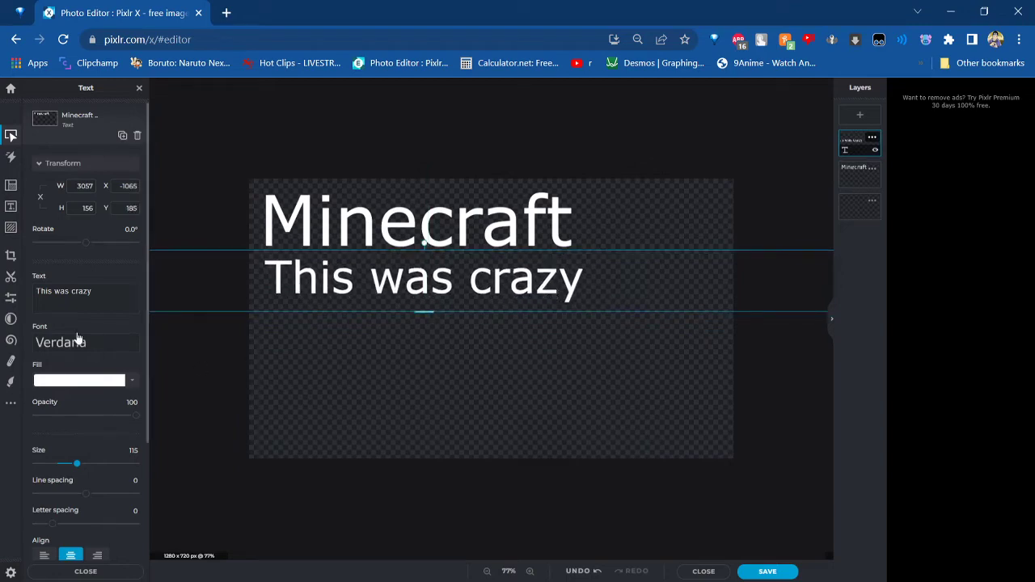
# Duplicate the "This was crazy" text layer and place the copy directly below the original line
pyautogui.rightClick(435, 273)
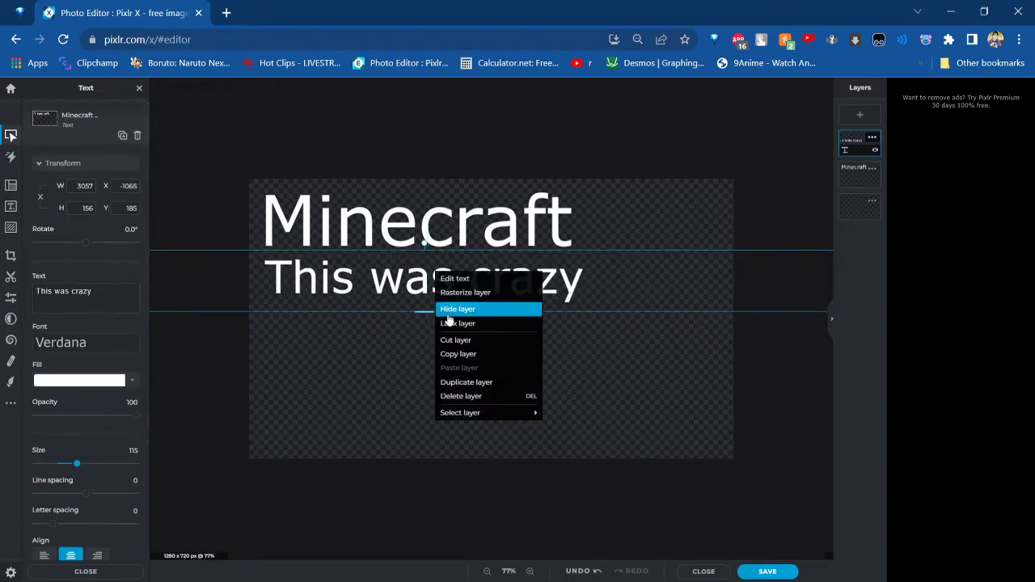
pyautogui.click(468, 381)
pyautogui.moveTo(422, 282); pyautogui.dragTo(420, 333)
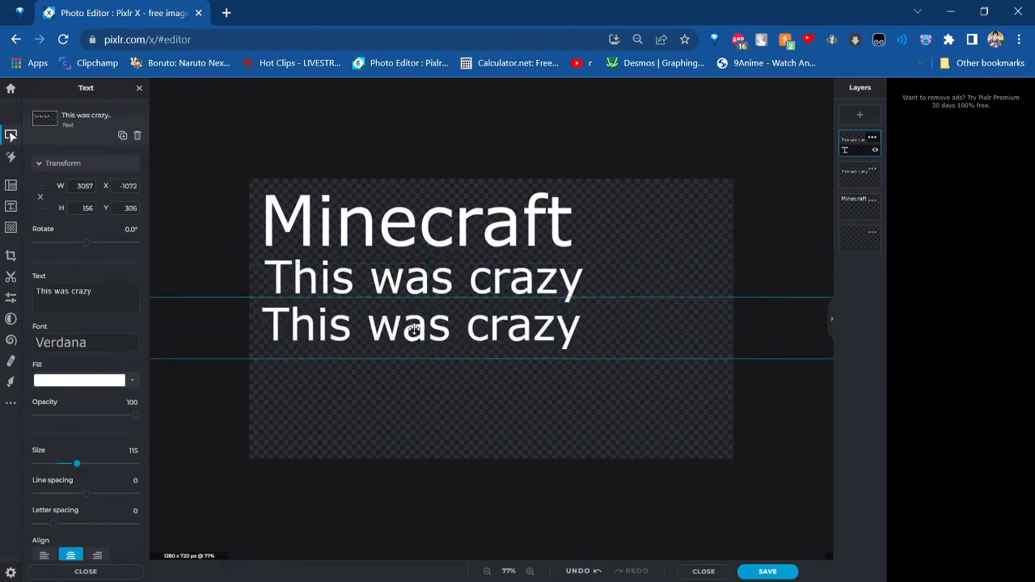
# Replace the third line's "This was crazy" text with "Server Hypixel"
pyautogui.click(125, 287)
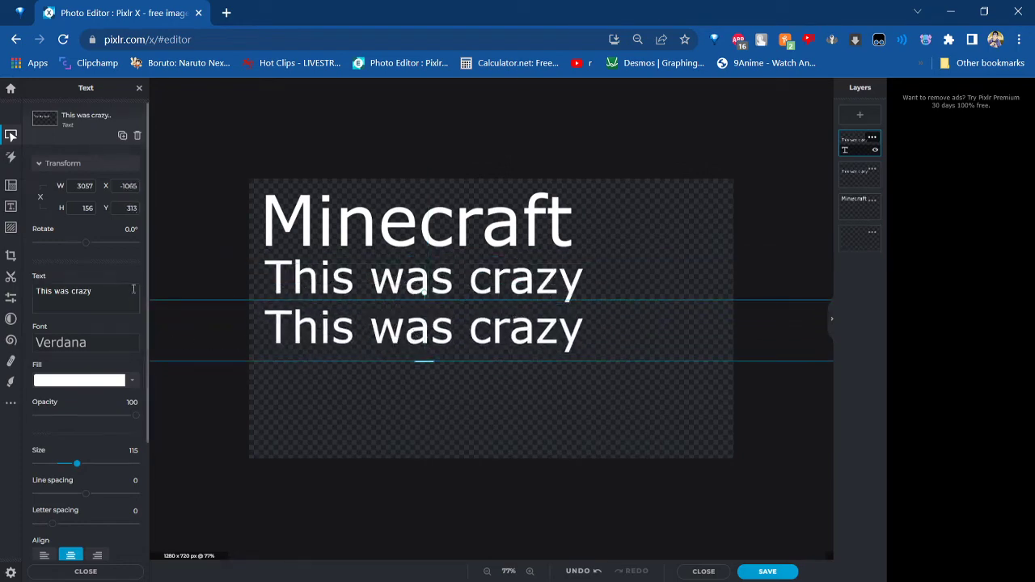
pyautogui.hotkey('ctrl', 'a')
pyautogui.press('BackSpace')
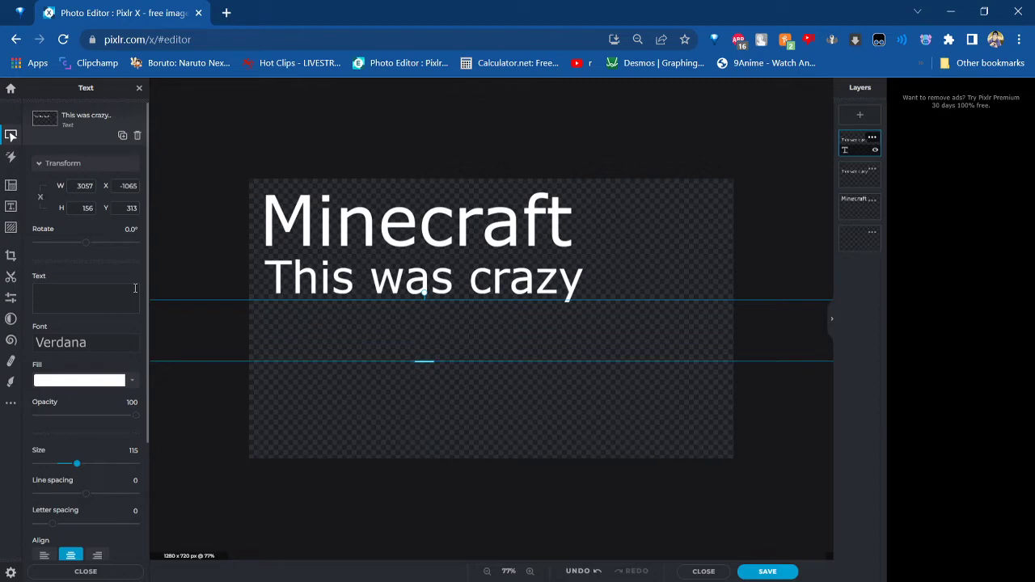
pyautogui.write('Ser')
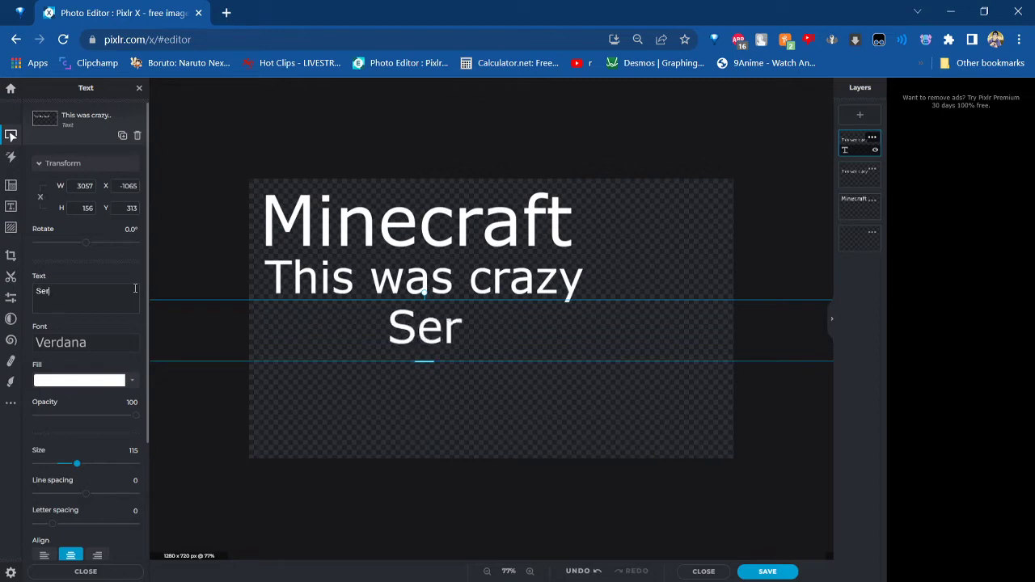
pyautogui.write('ver 1')
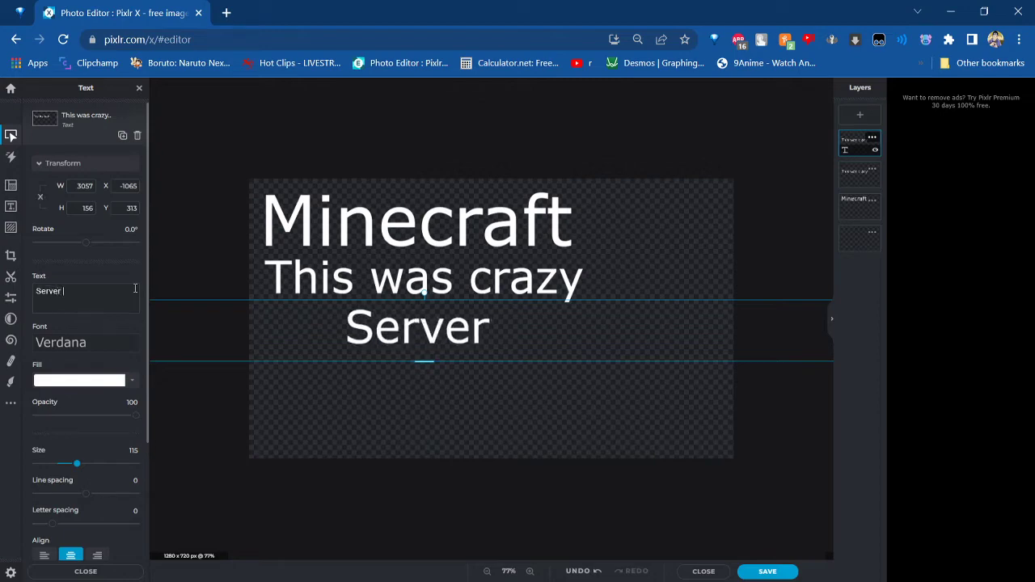
pyautogui.press('BackSpace')
pyautogui.press('BackSpace')
pyautogui.write('Hive')
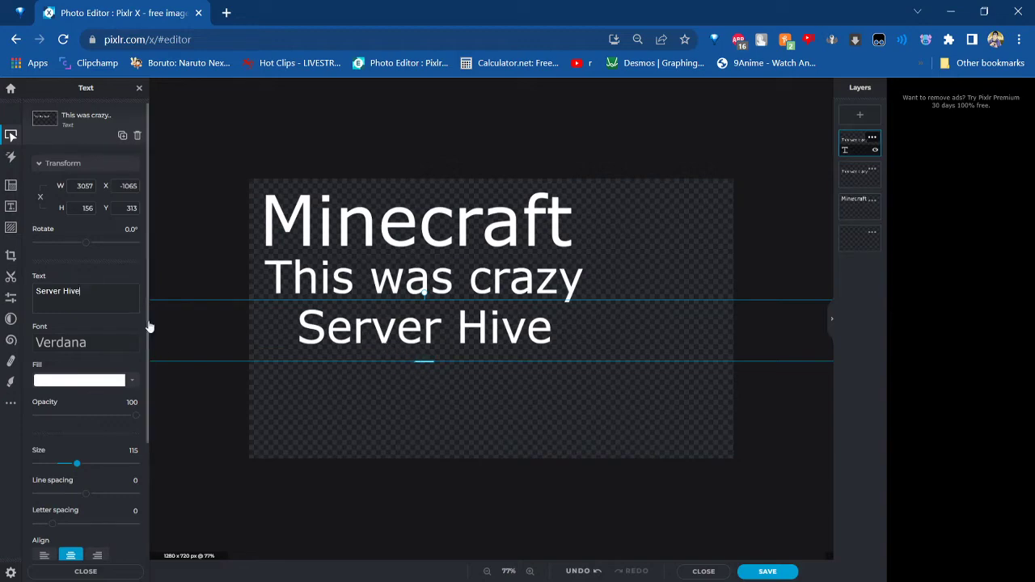
pyautogui.press('BackSpace')
pyautogui.press('BackSpace')
pyautogui.press('BackSpace')
pyautogui.write('ypixel')
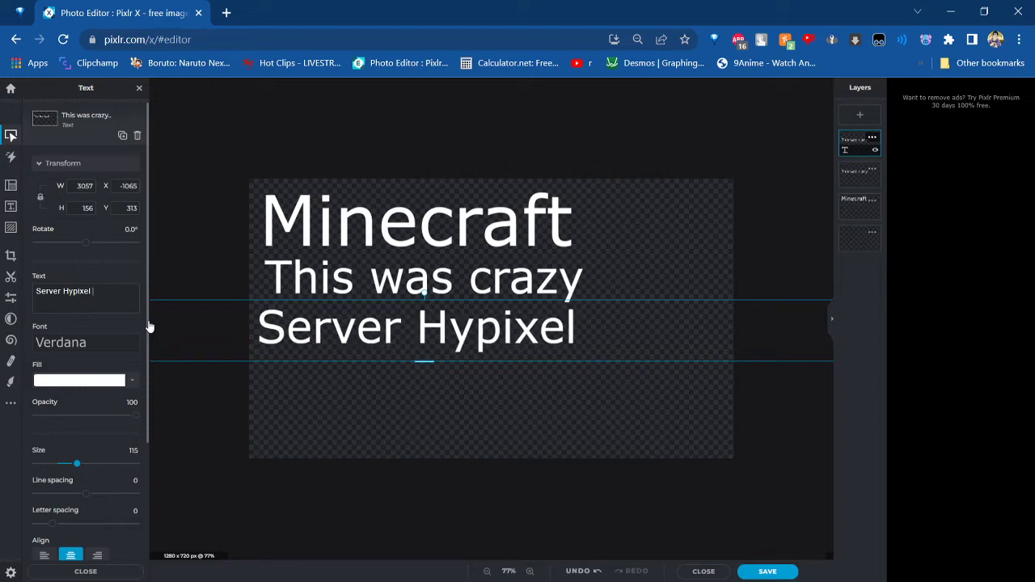
# Extend the third text line to read "Server Hypixel PVP series outlanders"
pyautogui.write(' PVP')
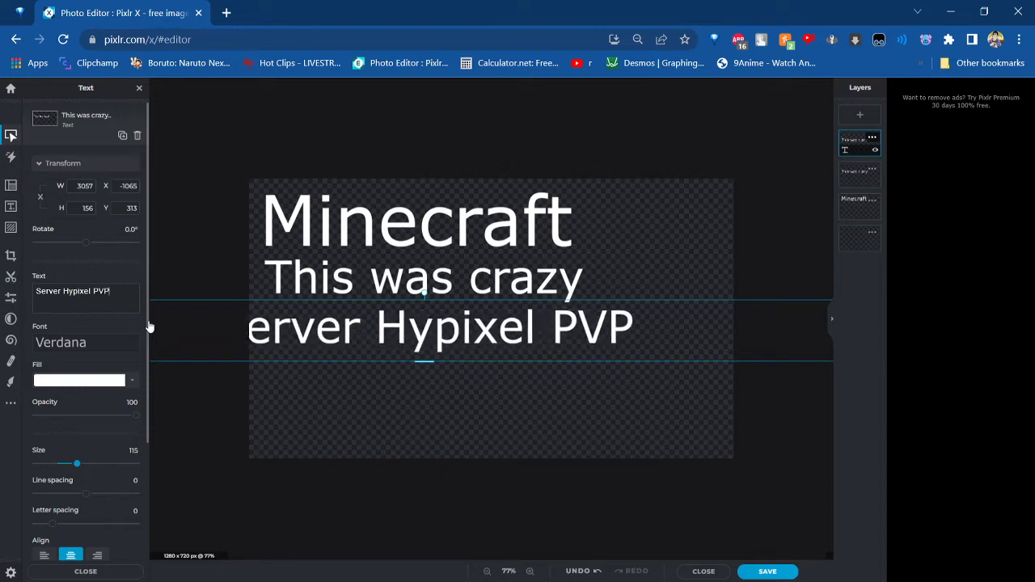
pyautogui.write(' serie')
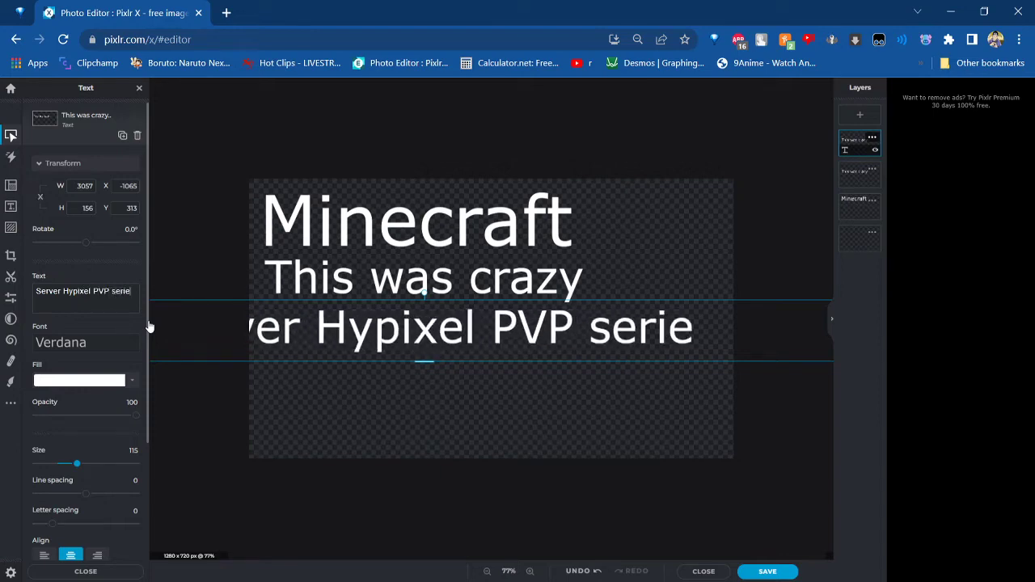
pyautogui.write('s 1')
pyautogui.press('BackSpace')
pyautogui.press('BackSpace')
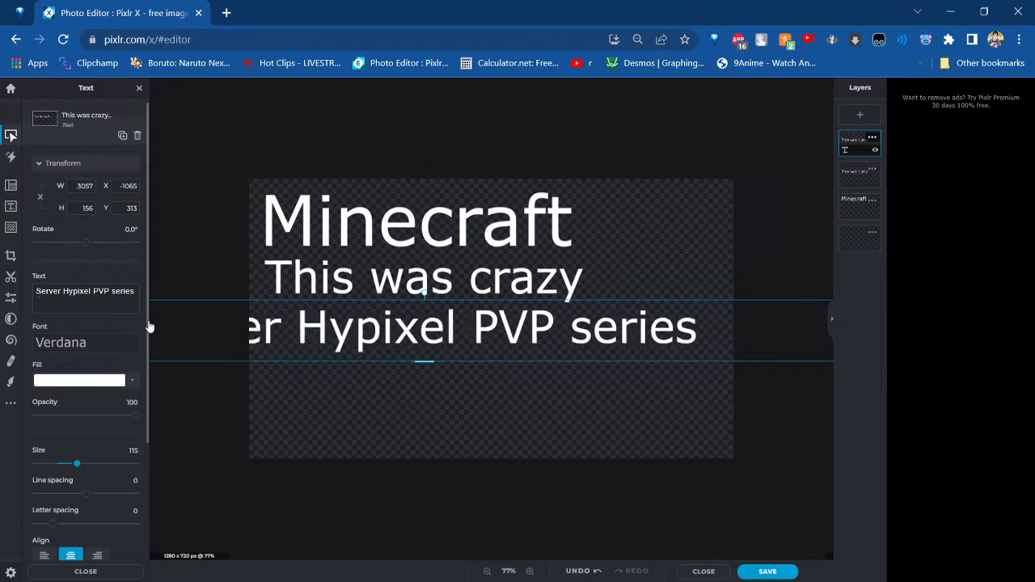
pyautogui.write('outland')
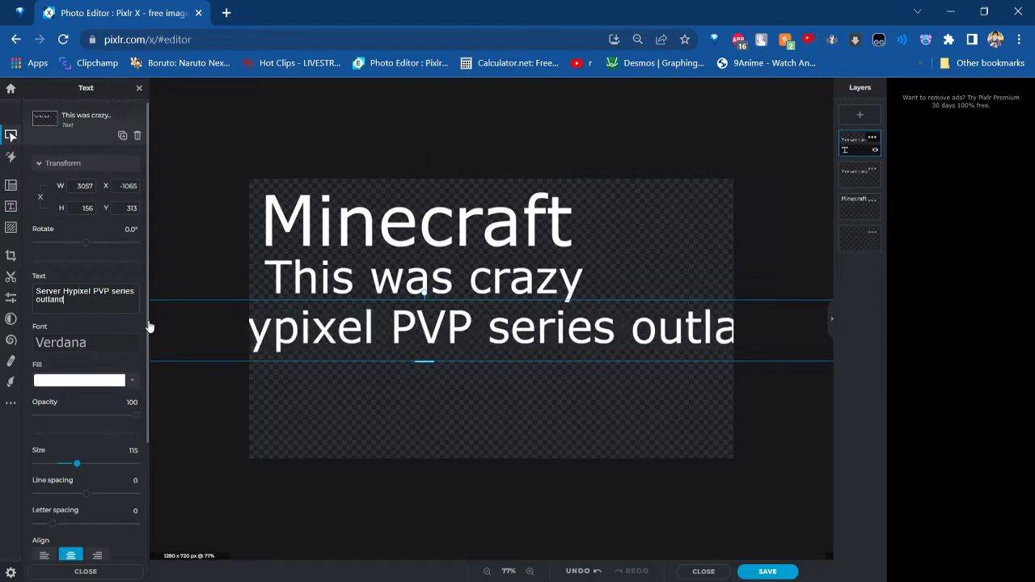
pyautogui.write('ers')
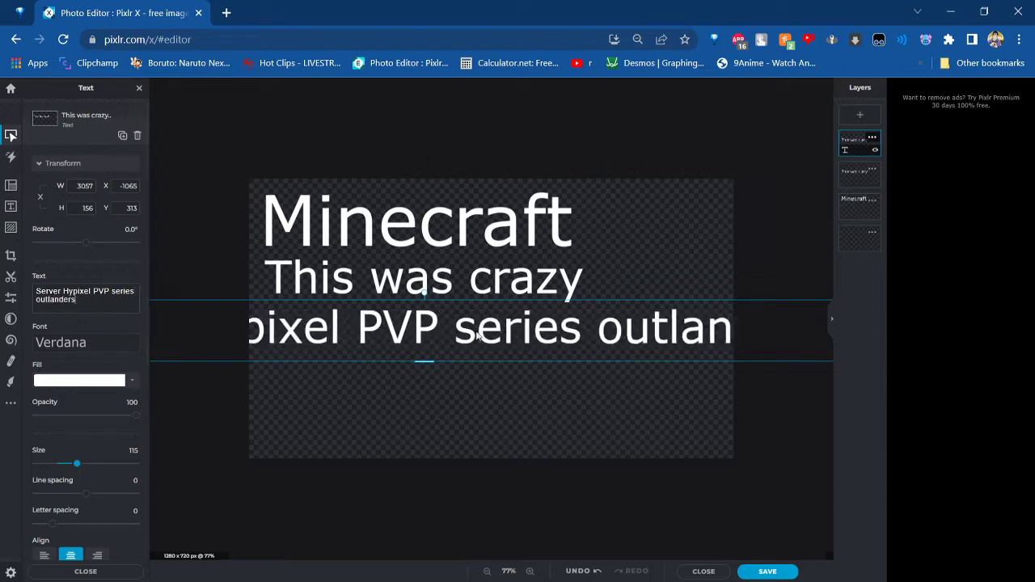
# Narrow the "Server Hypixel PVP series outlanders" text box to 1376 px wide so it wraps onto two lines, and place it beneath "This was crazy"
pyautogui.scroll(-5, 362, 356)
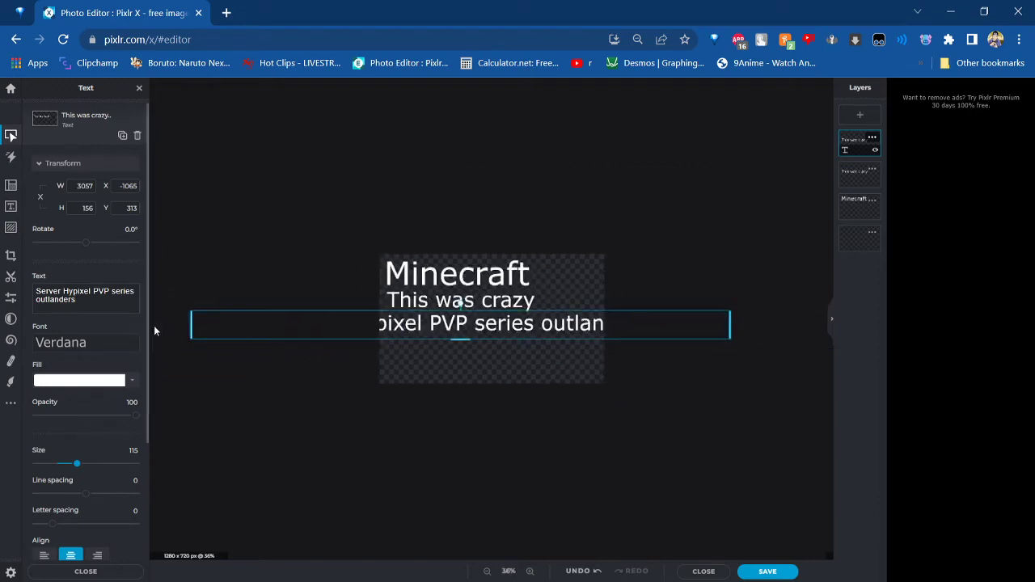
pyautogui.moveTo(190, 334); pyautogui.dragTo(487, 341)
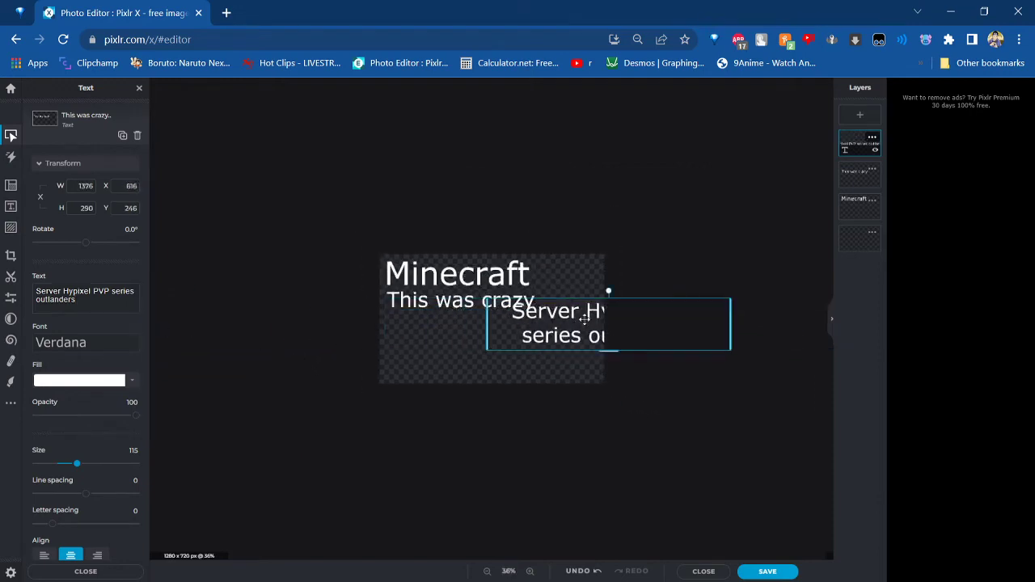
pyautogui.moveTo(582, 319); pyautogui.dragTo(470, 336)
pyautogui.scroll(5, 454, 329)
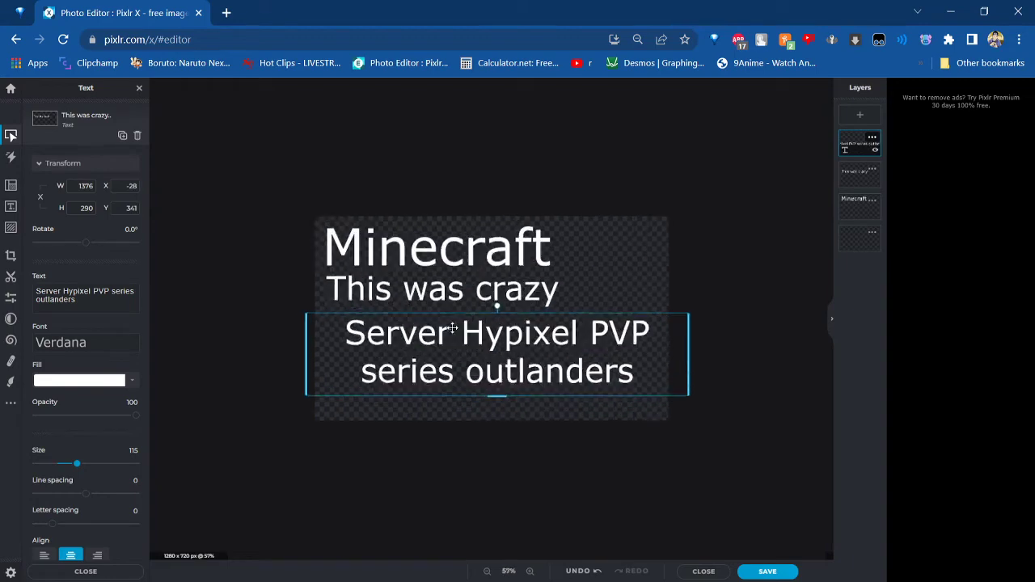
pyautogui.scroll(2, 469, 325)
pyautogui.scroll(-2, 418, 317)
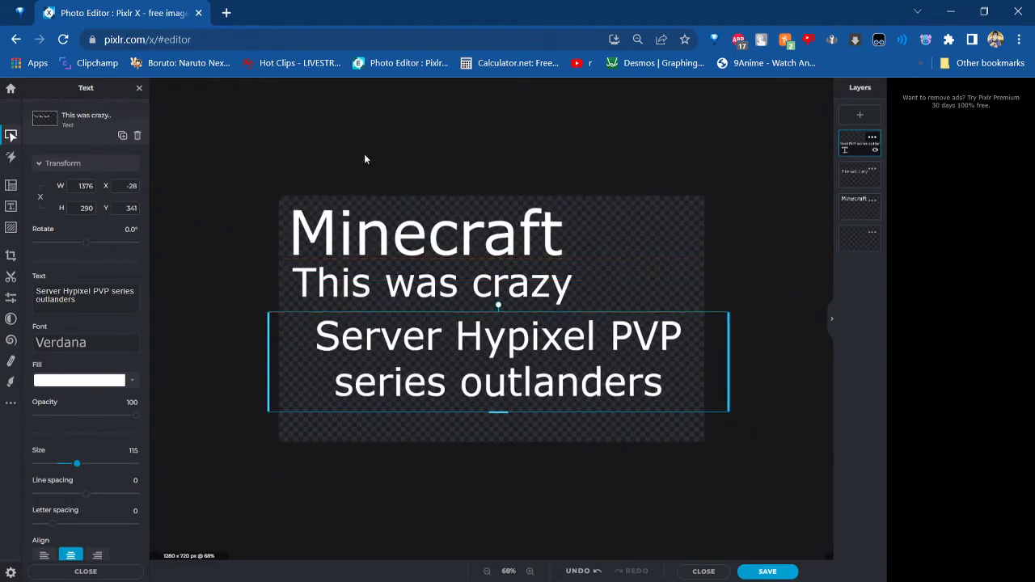
# Delete all three text layers, leaving only the empty base layer on the canvas
pyautogui.moveTo(364, 122); pyautogui.dragTo(522, 514)
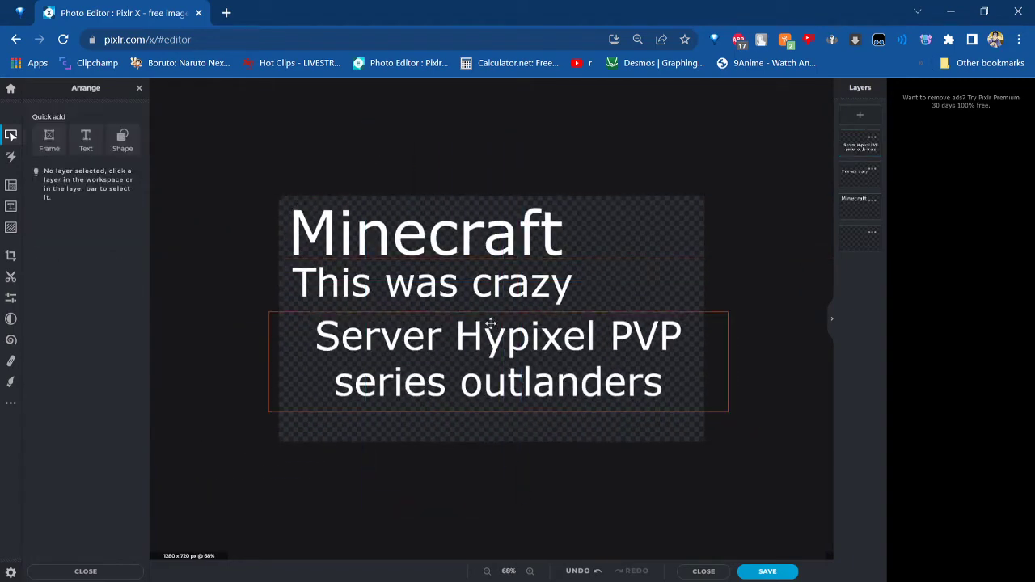
pyautogui.click(862, 152)
pyautogui.press('Delete')
pyautogui.press('Delete')
pyautogui.press('Delete')
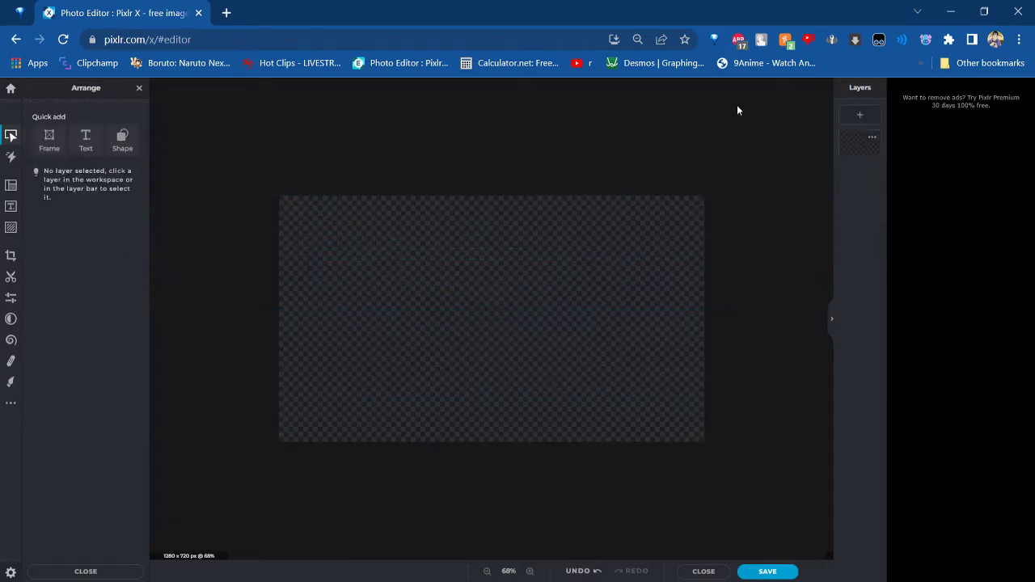
pyautogui.moveTo(231, 146); pyautogui.dragTo(719, 442)
# Open a new browser tab and search Google for "cod 1 4k background"
pyautogui.click(227, 12)
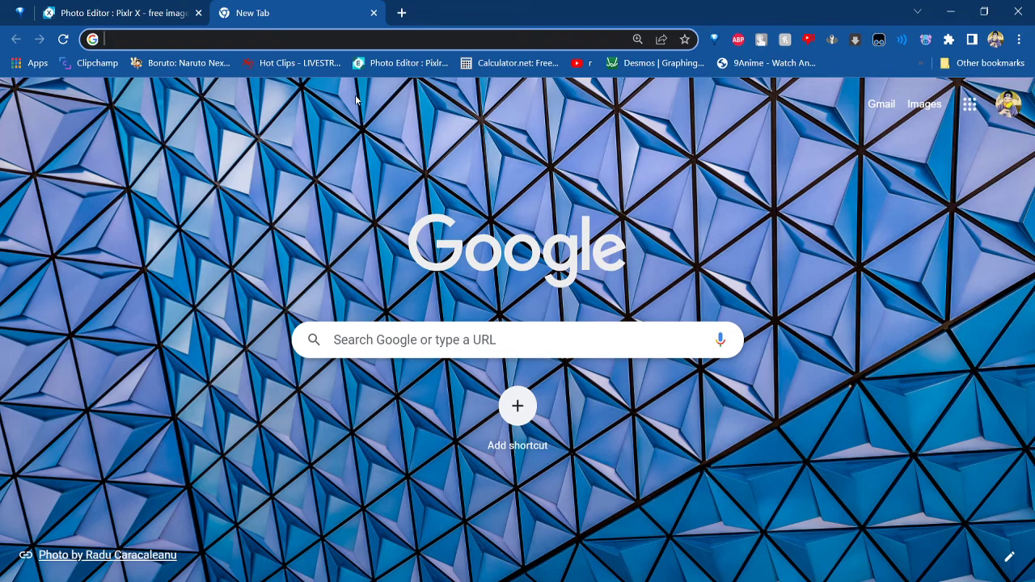
pyautogui.write('Cod')
pyautogui.press('Return')
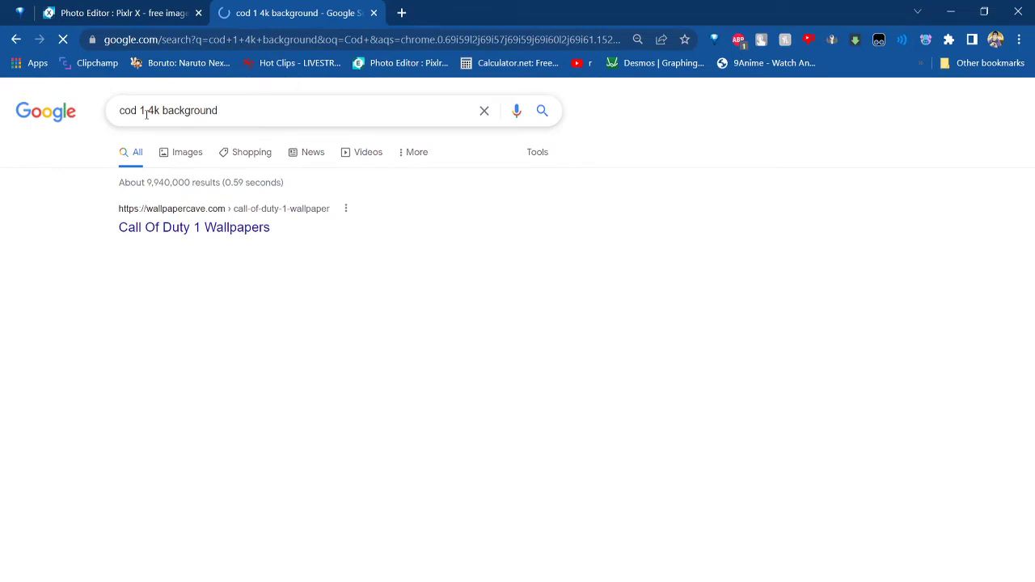
# Change the Google search to "cod background 4k" and show the image results
pyautogui.click(241, 111)
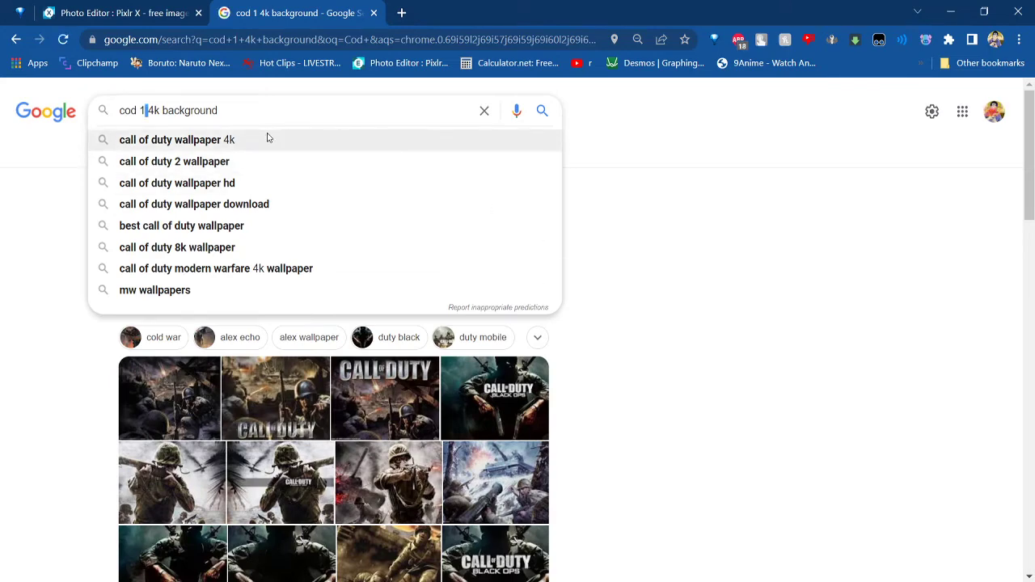
pyautogui.press('BackSpace')
pyautogui.press('BackSpace')
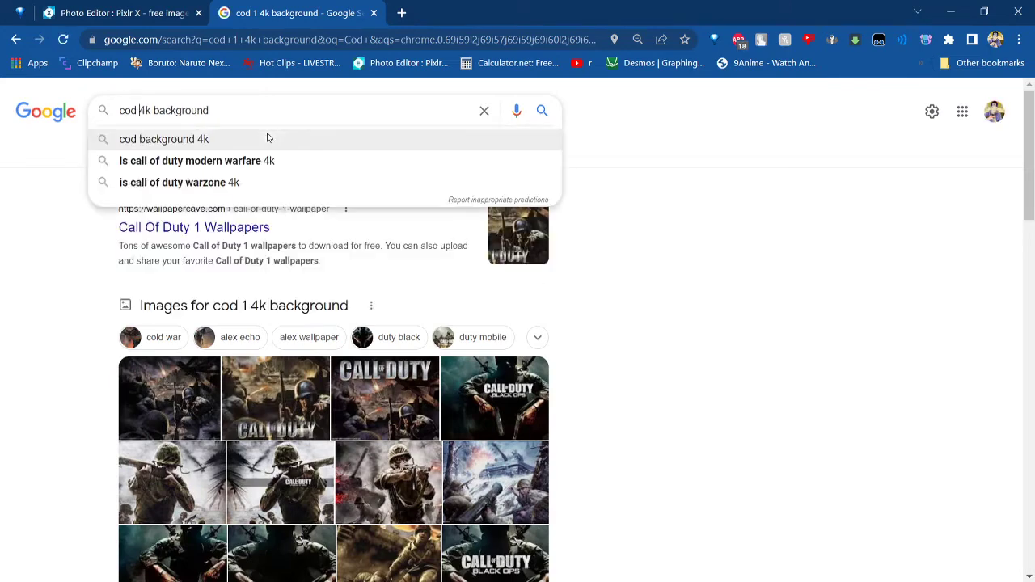
pyautogui.click(268, 138)
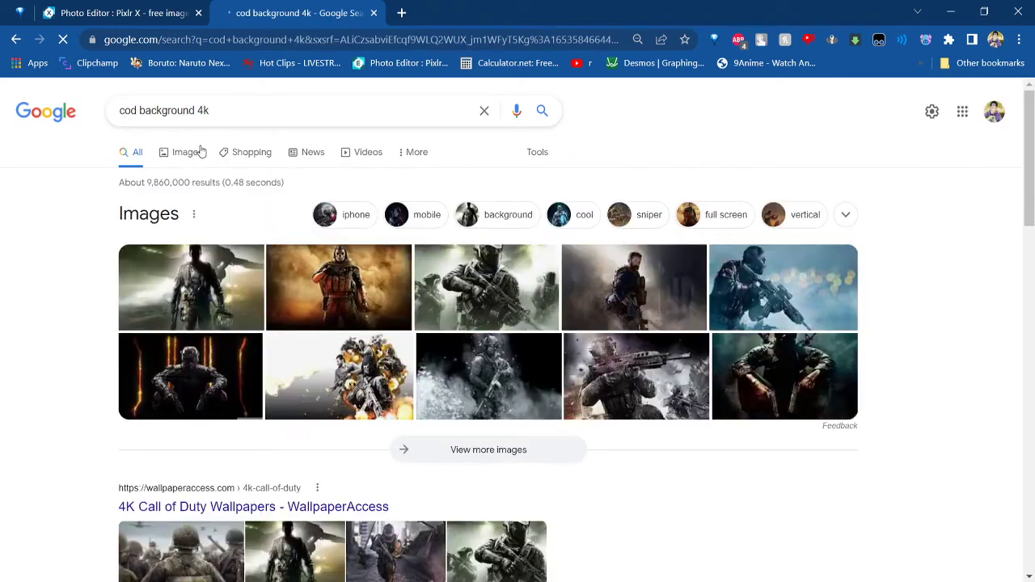
pyautogui.click(186, 154)
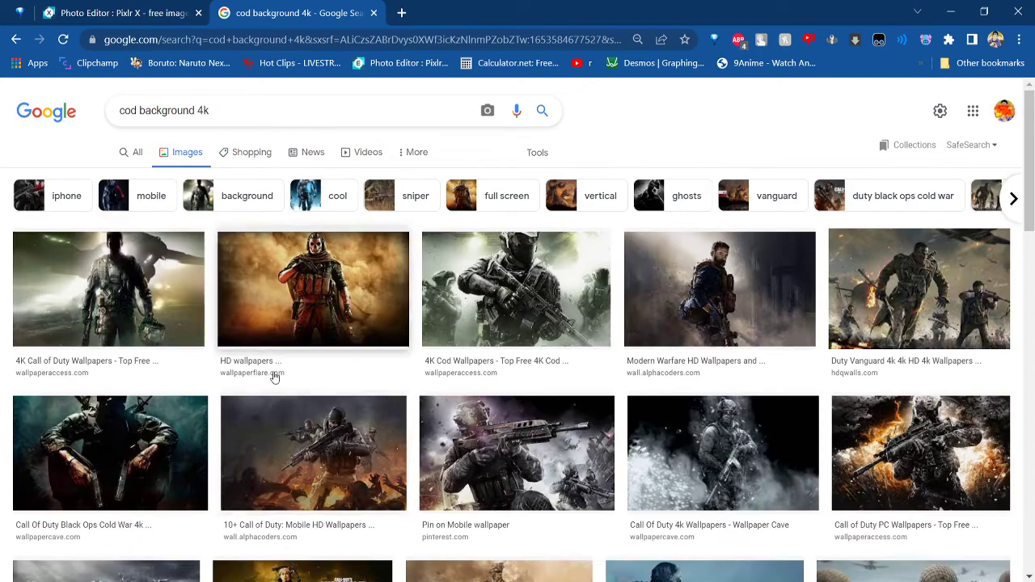
# Browse the Call of Duty image results and preview the skull-masked soldier wallpaper from wallpaperflare.com
pyautogui.scroll(-2, 279, 370)
pyautogui.scroll(-4, 284, 367)
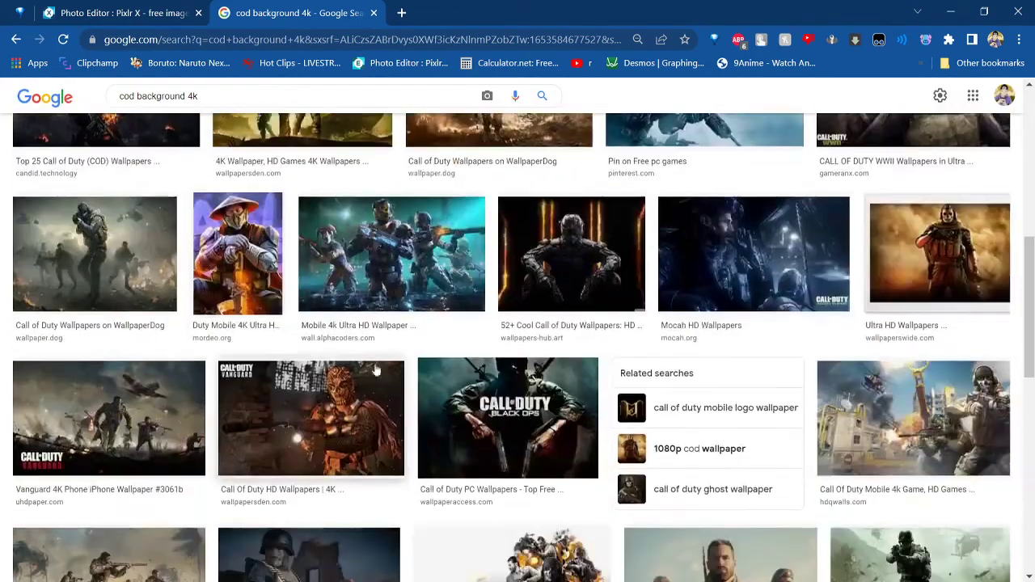
pyautogui.scroll(-10, 438, 368)
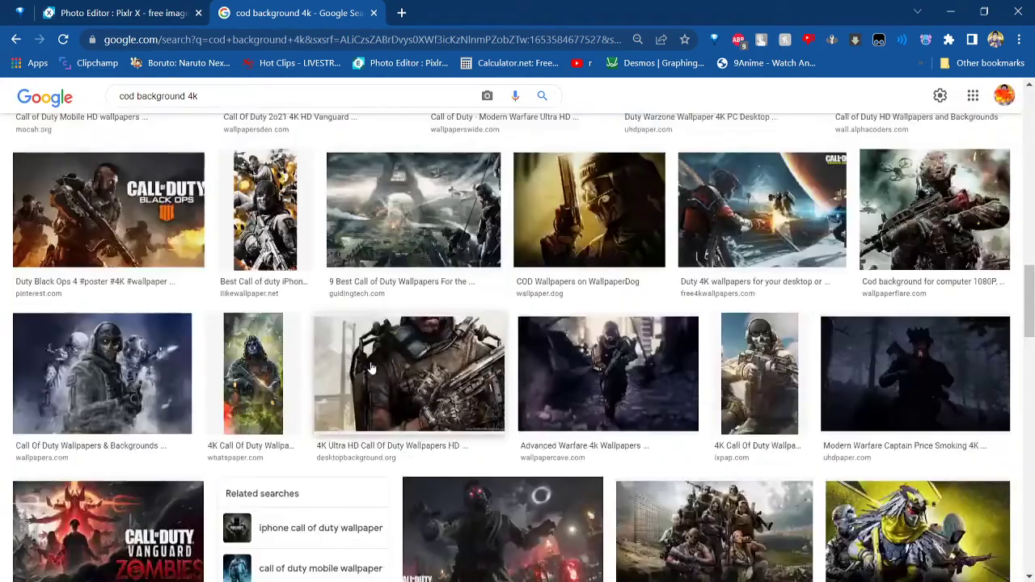
pyautogui.scroll(-12, 367, 368)
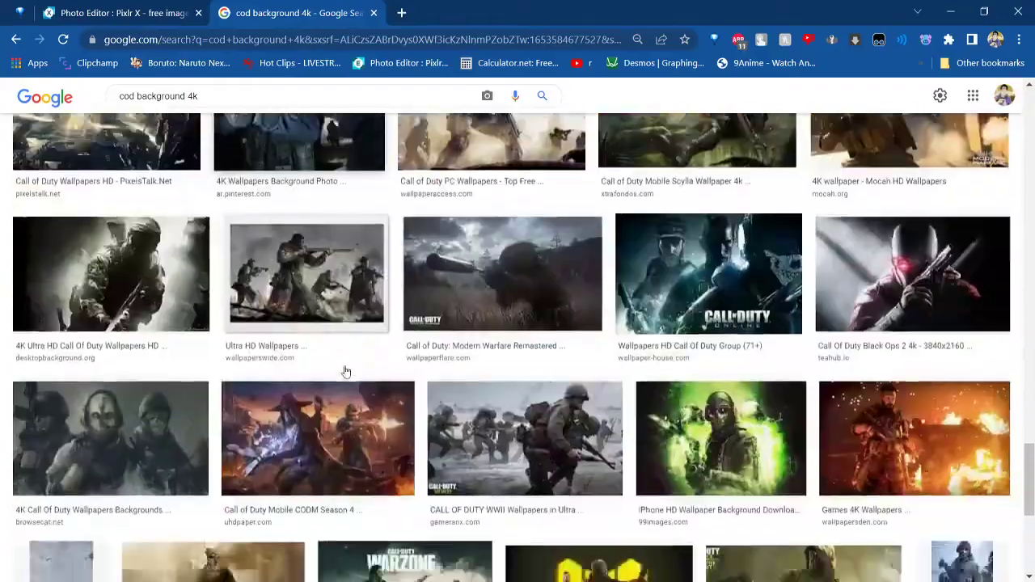
pyautogui.scroll(-5, 343, 373)
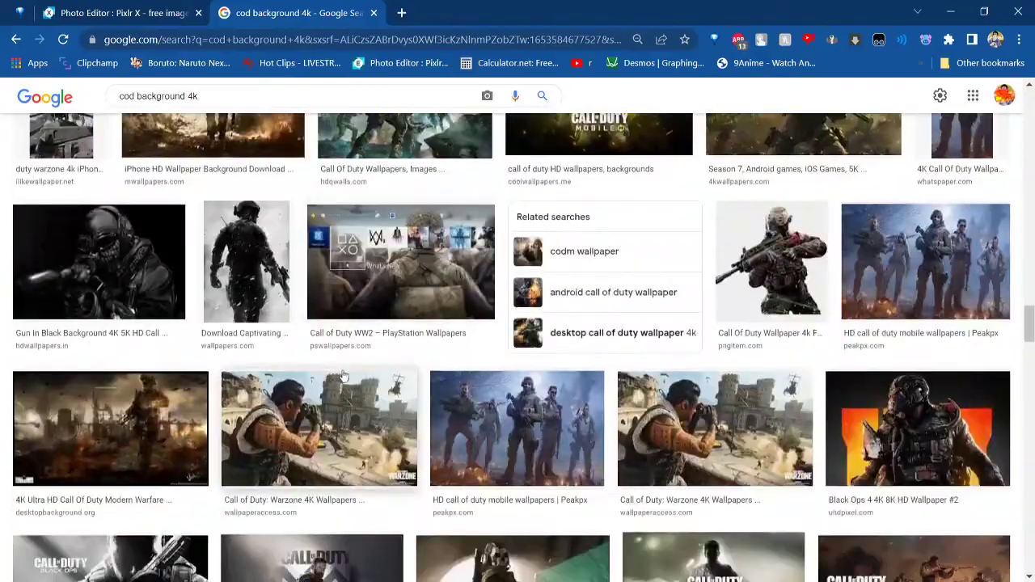
pyautogui.scroll(-12, 345, 404)
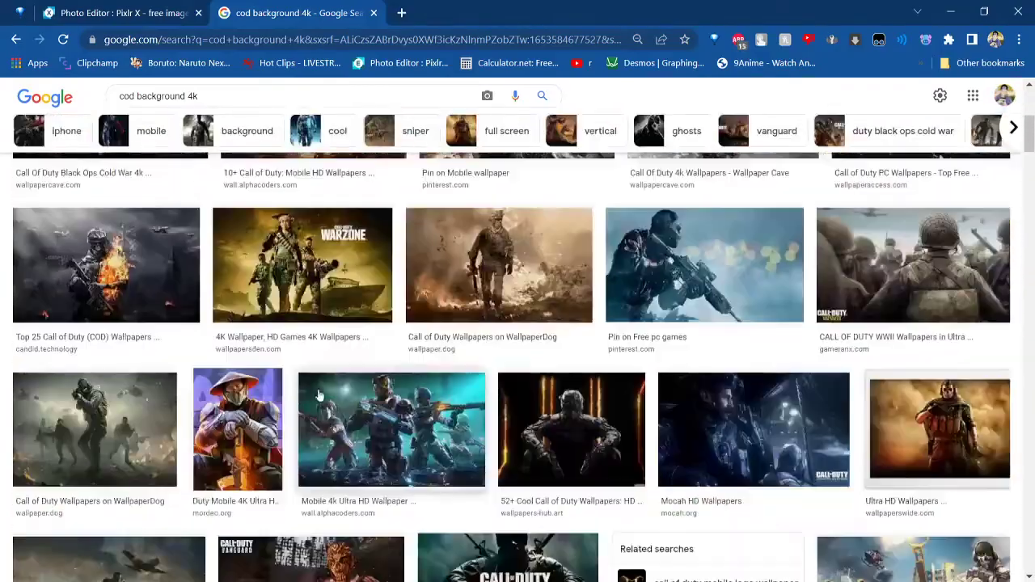
pyautogui.scroll(5, 530, 245)
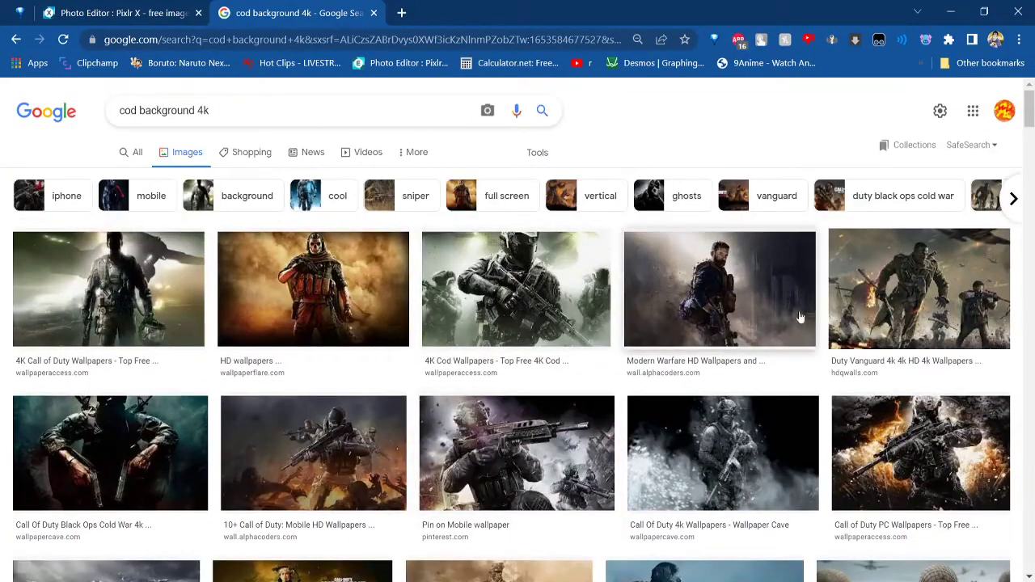
pyautogui.click(402, 281)
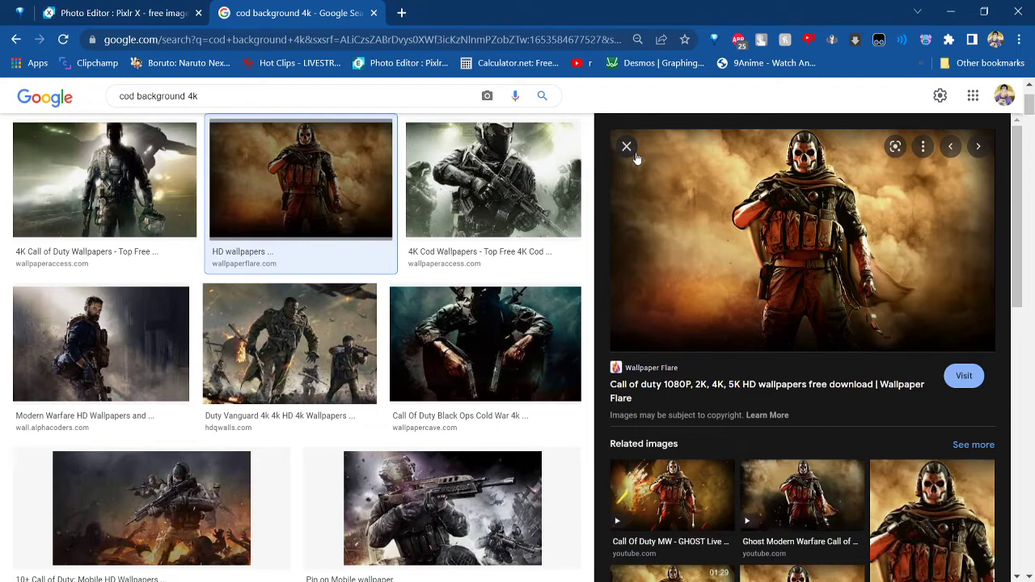
# Search images for "cod background multiplayer" and preview the first Call Of Duty Multiplayer wallpaper from wallpapercave.com
pyautogui.click(393, 95)
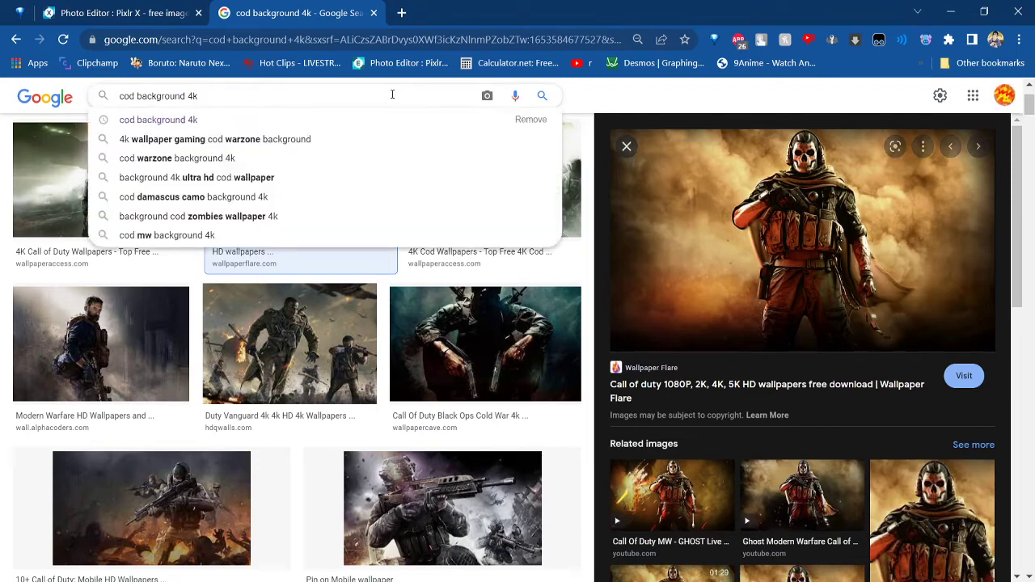
pyautogui.press('BackSpace')
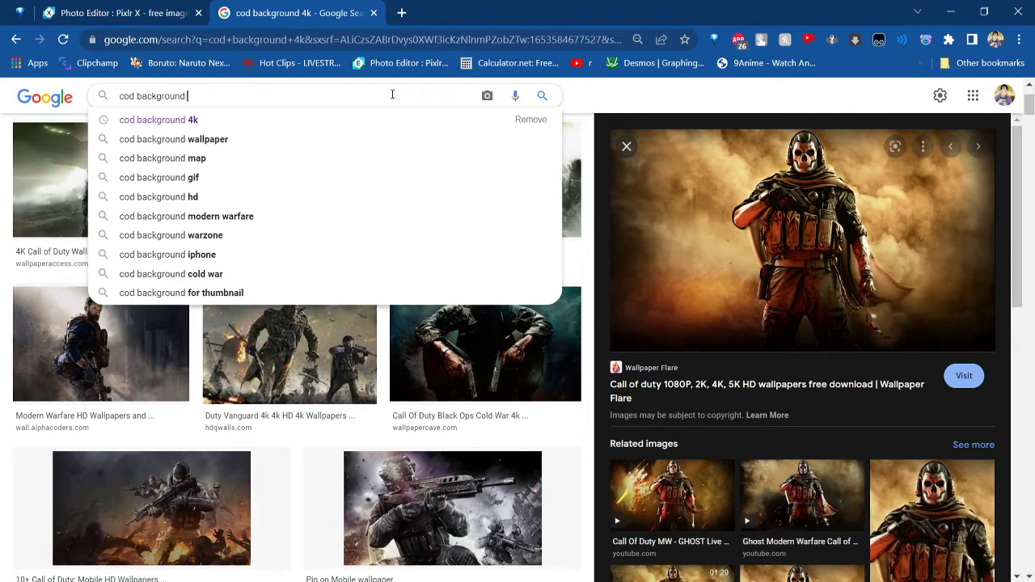
pyautogui.write('mull')
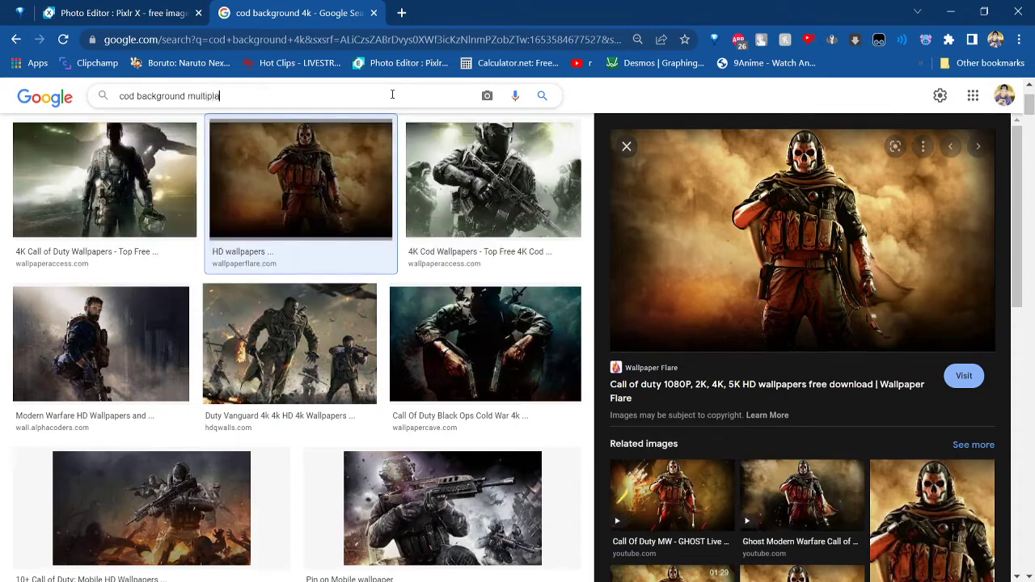
pyautogui.write('iplayer')
pyautogui.press('Return')
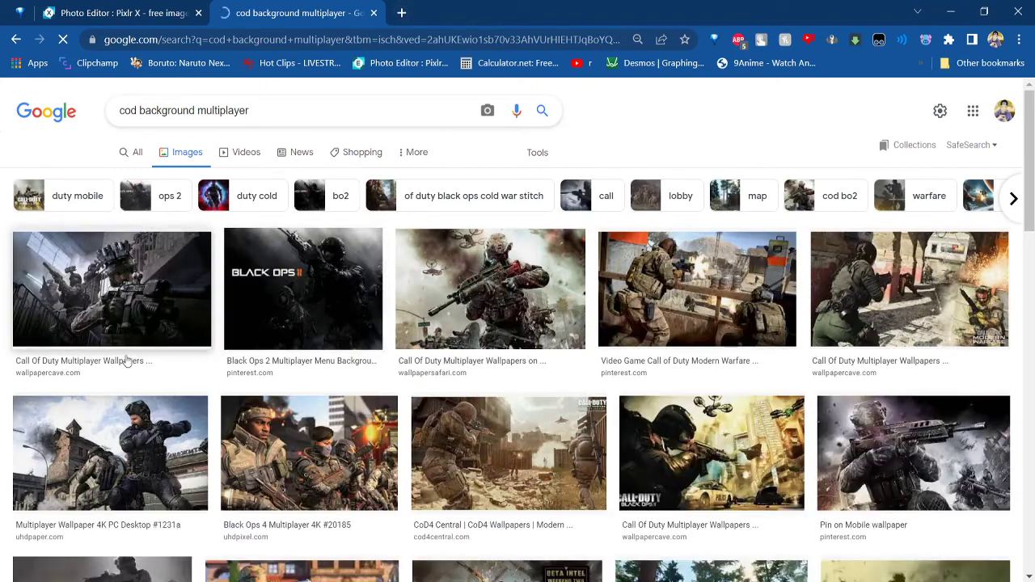
pyautogui.click(115, 317)
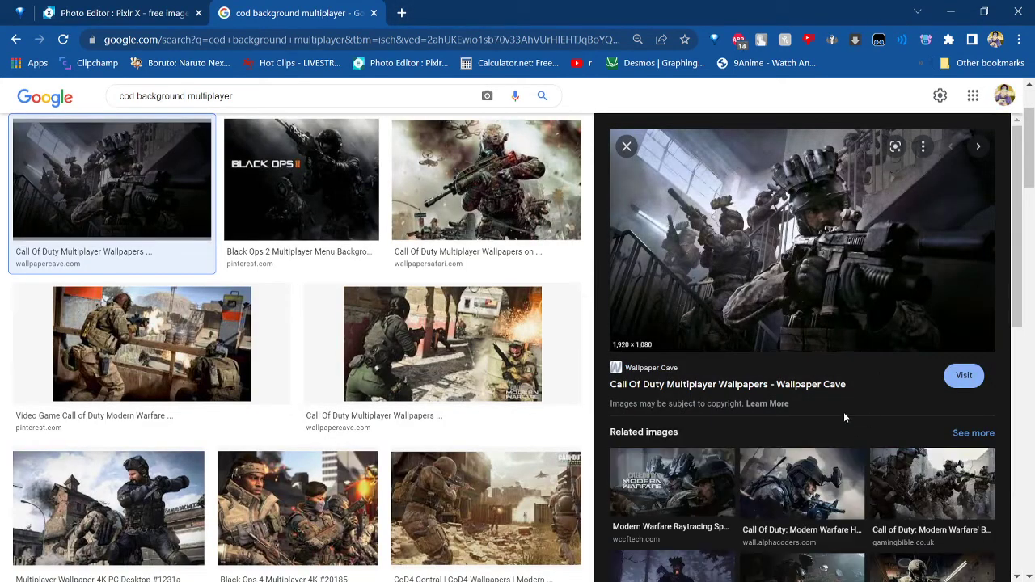
# Browse the multiplayer image results and preview the Modern Warfare Remastered image from games.mxdwn.com and the Black Ops 3 image from Pinterest
pyautogui.scroll(-6, 752, 372)
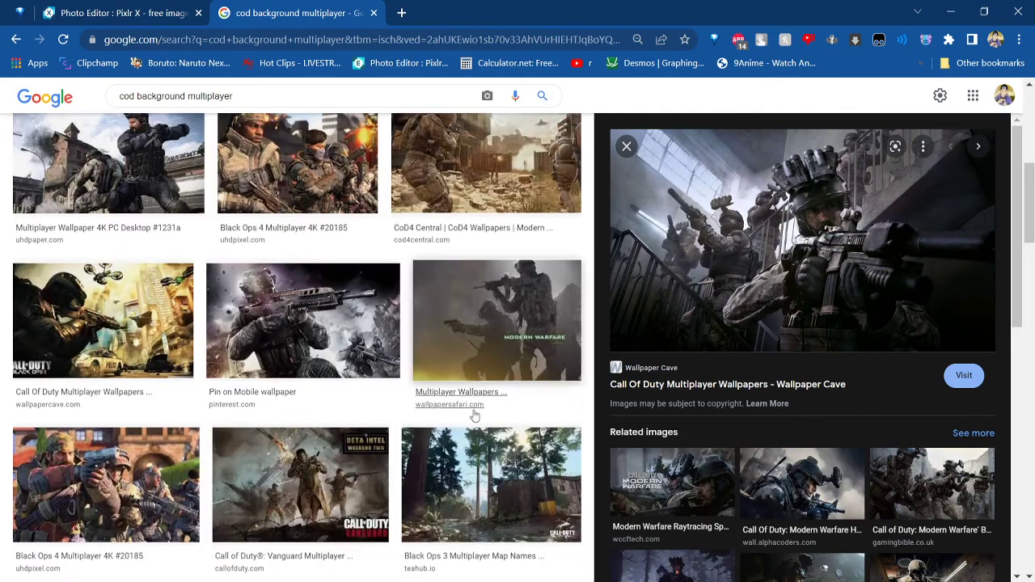
pyautogui.scroll(8, 309, 461)
pyautogui.scroll(-10, 119, 279)
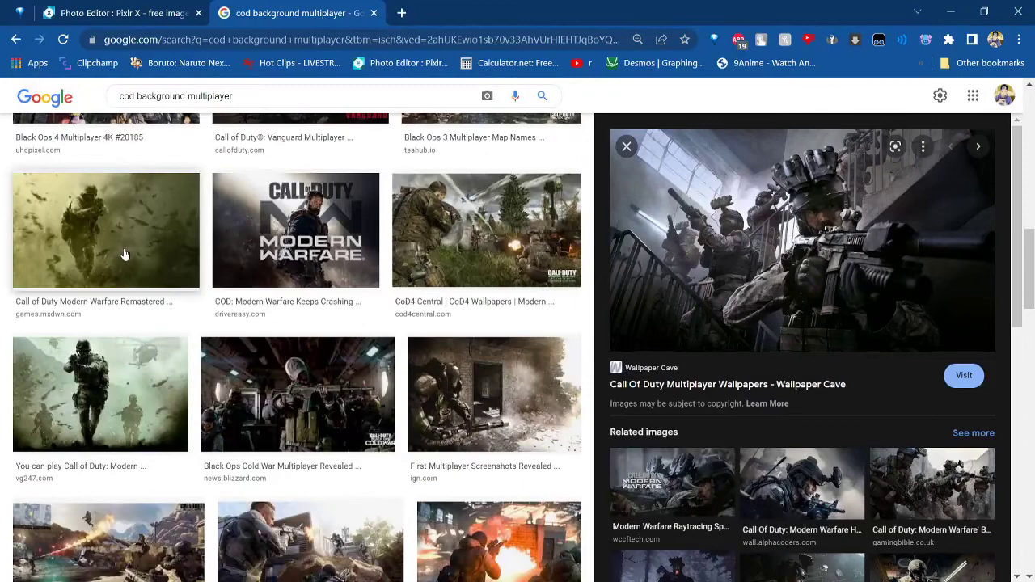
pyautogui.click(125, 255)
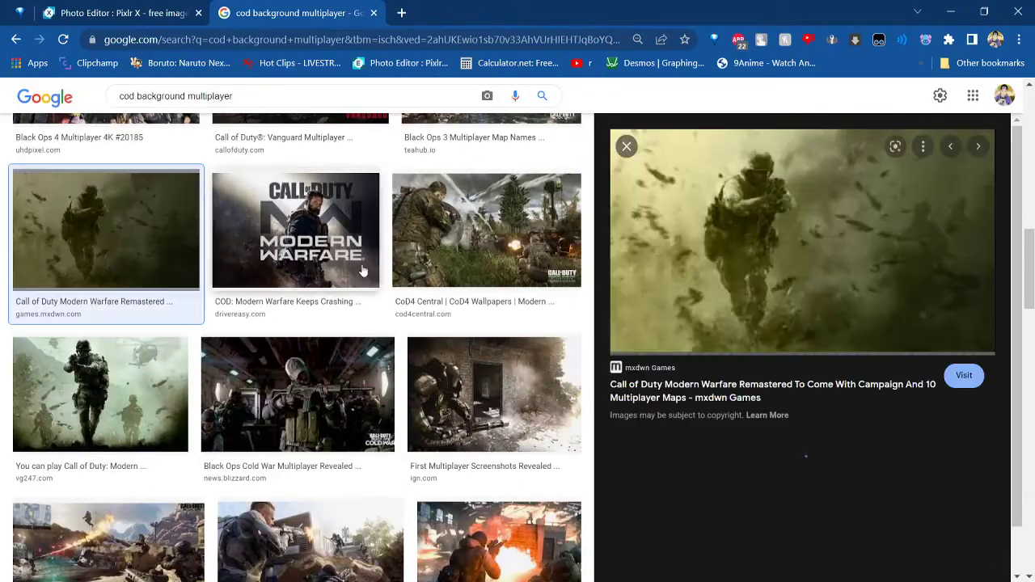
pyautogui.scroll(-2, 353, 283)
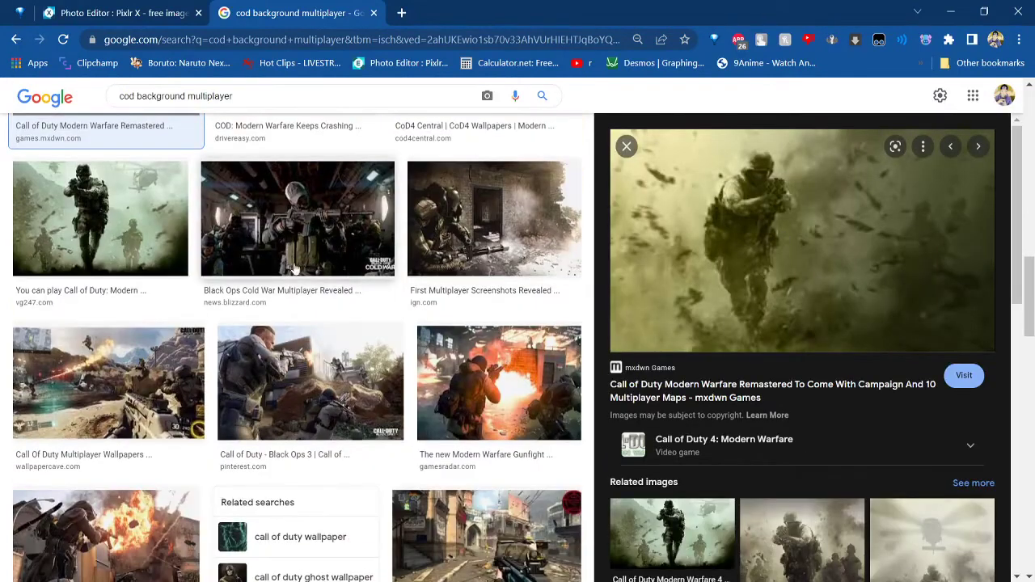
pyautogui.click(271, 380)
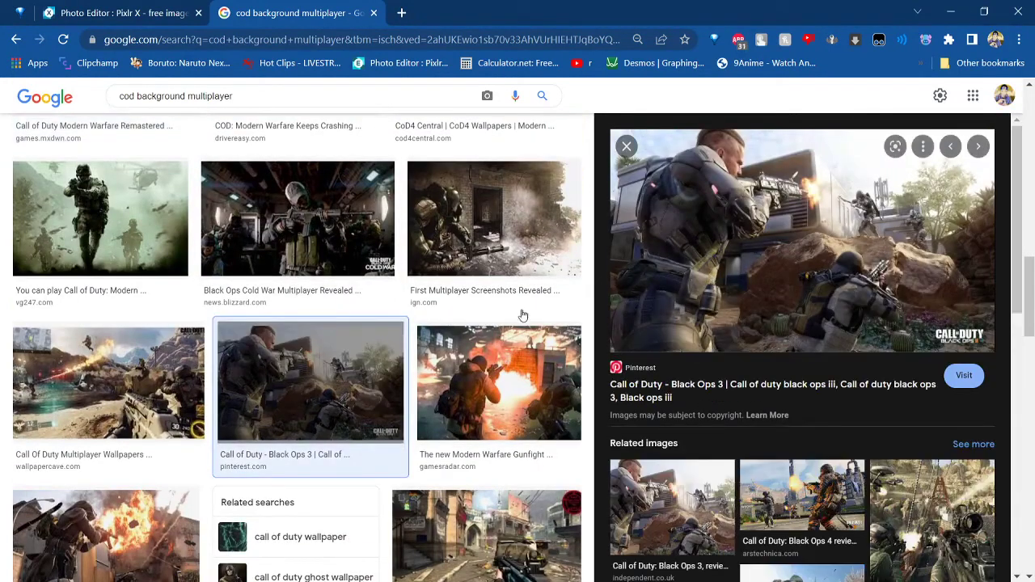
# Browse further through the image results and preview the Call Of Duty GHOSTS multiplayer image from desktopbackground.org
pyautogui.scroll(-5, 305, 351)
pyautogui.scroll(4, 365, 328)
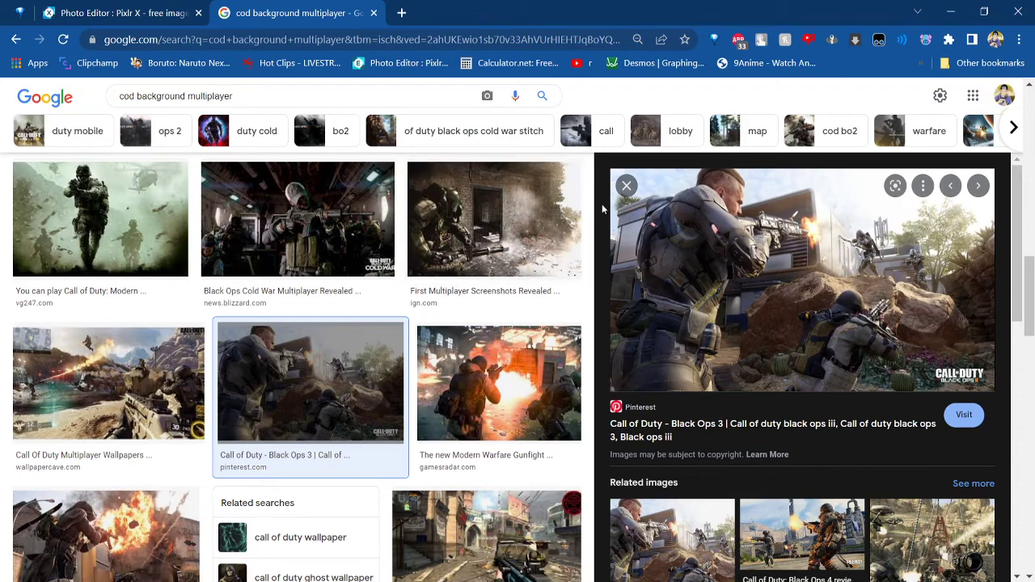
pyautogui.scroll(-4, 277, 412)
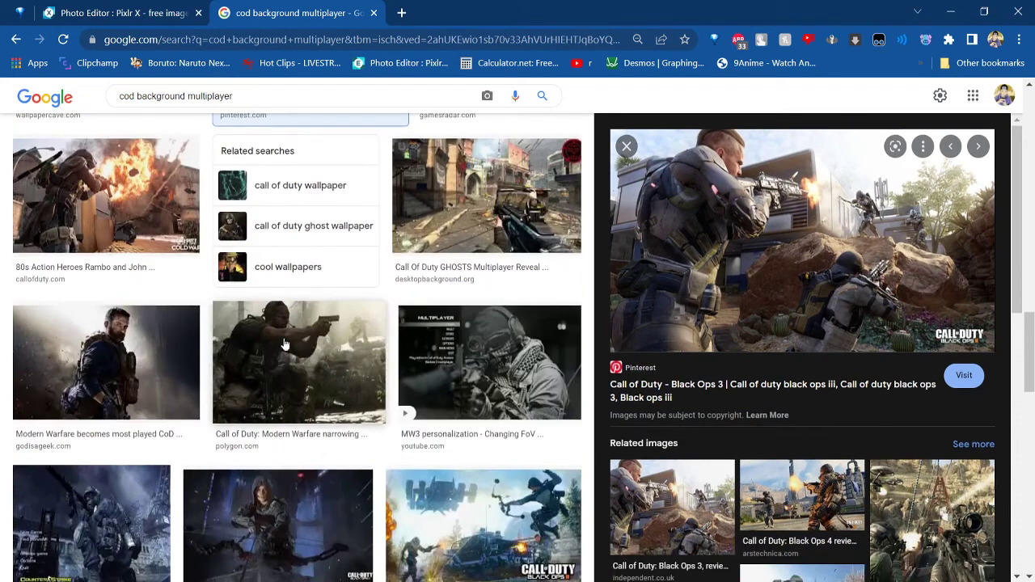
pyautogui.click(485, 220)
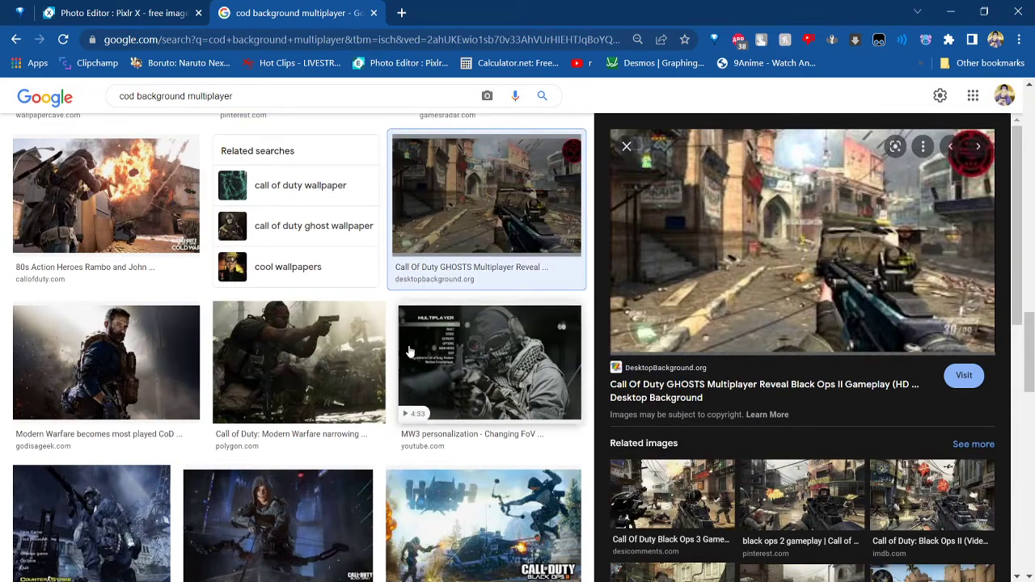
# Open the Call of Duty 4 gas-mask soldier wallpaper from wallpaperaccess.com and paste it into the Pixlr X thumbnail as an image layer
pyautogui.scroll(-4, 449, 268)
pyautogui.click(490, 340)
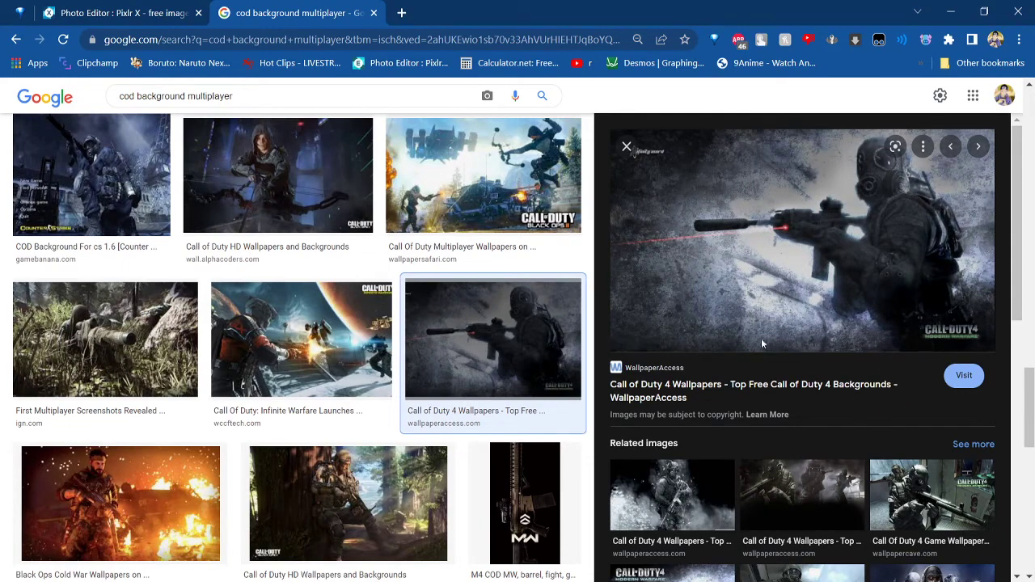
pyautogui.click(121, 12)
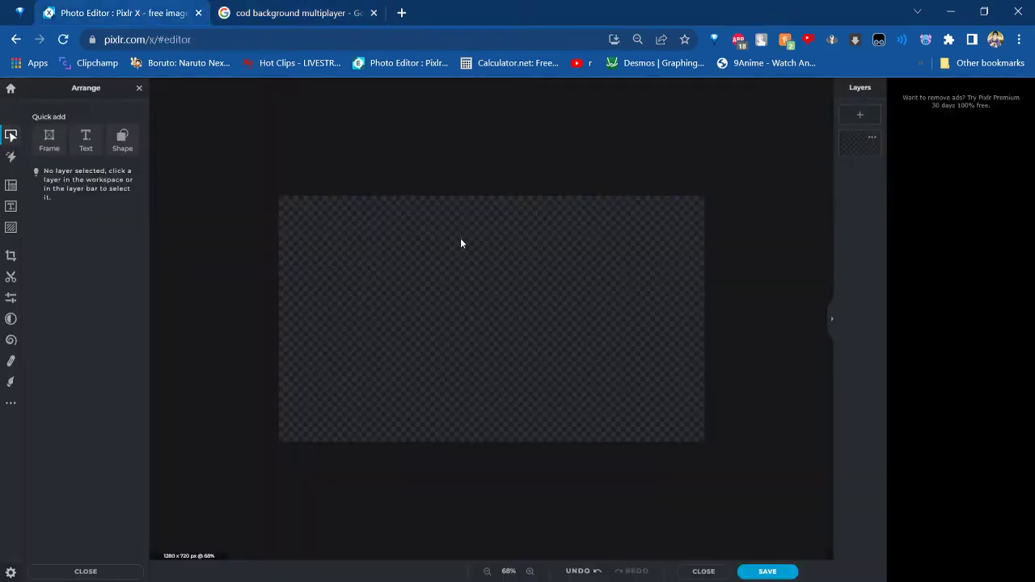
pyautogui.hotkey('ctrl', 'v')
pyautogui.scroll(-1, 462, 331)
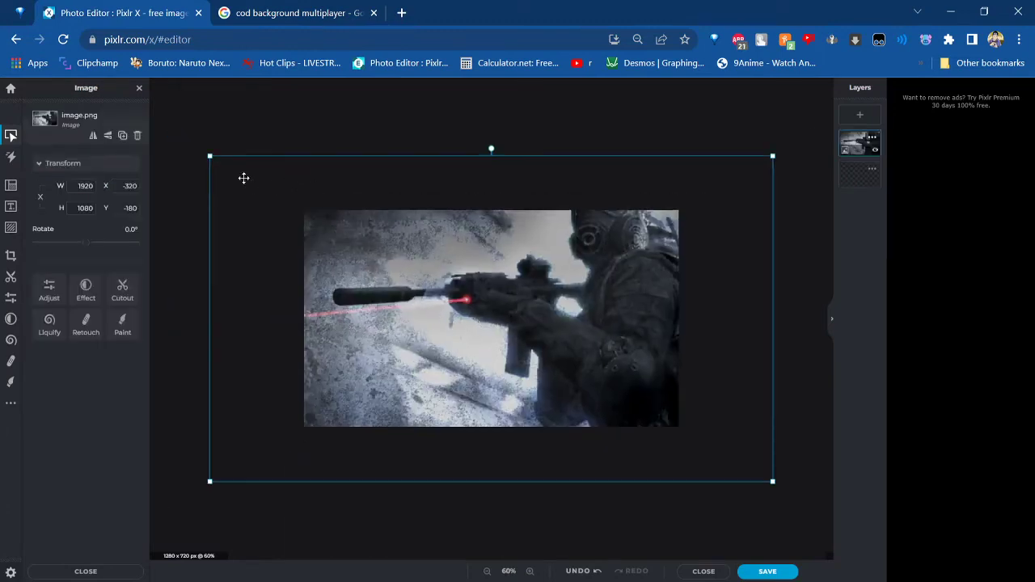
# Resize the pasted wallpaper to about 1352 x 826 px with its upper-left corner at X 0, Y 0, and deselect it
pyautogui.moveTo(206, 159); pyautogui.dragTo(301, 209)
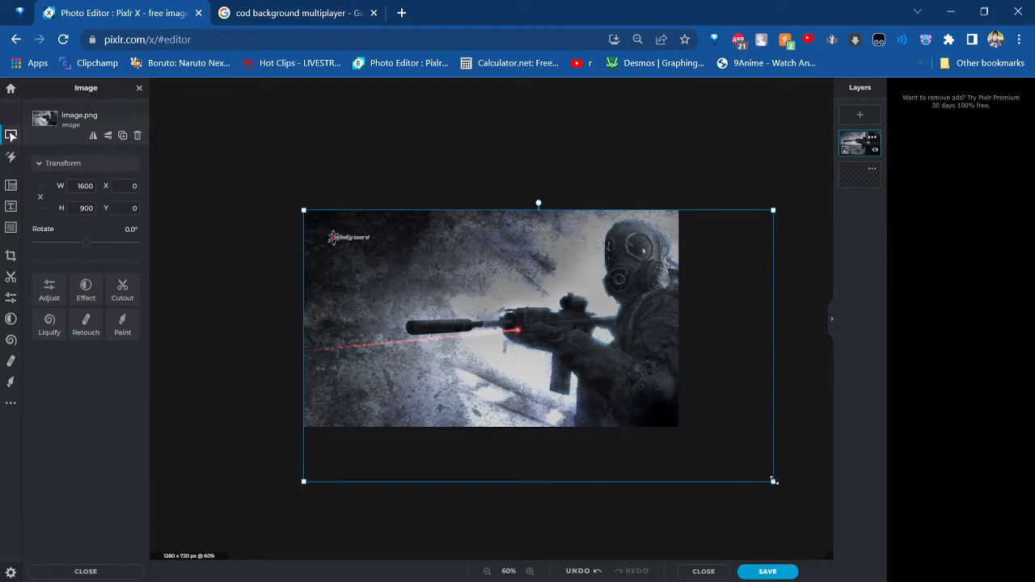
pyautogui.moveTo(774, 481); pyautogui.dragTo(700, 458)
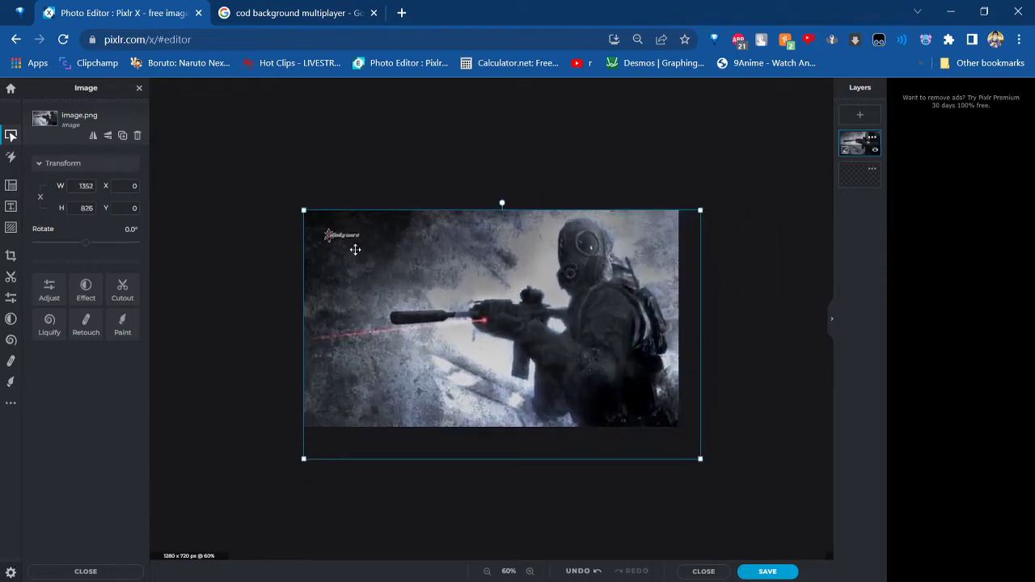
pyautogui.scroll(5, 312, 253)
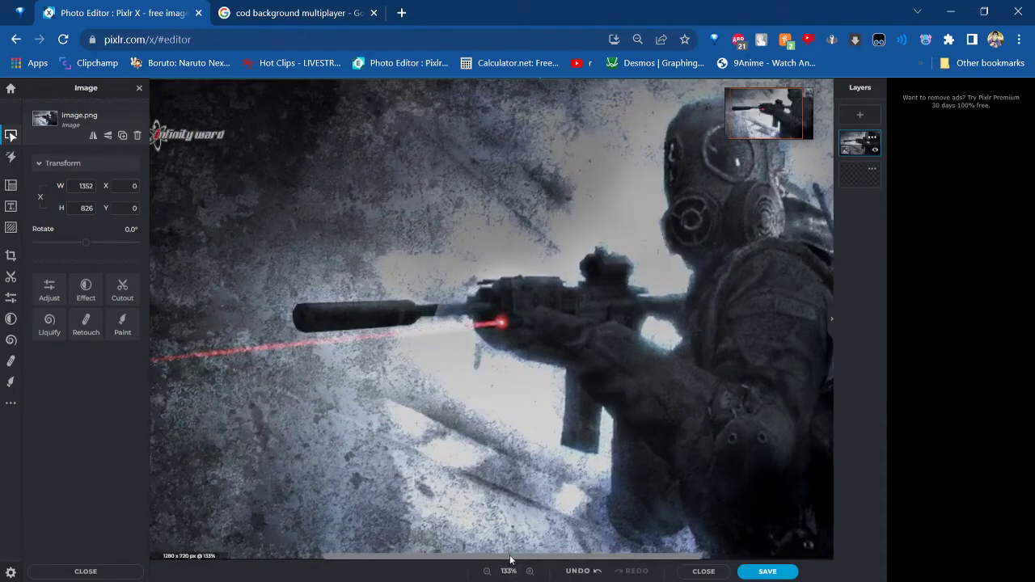
pyautogui.moveTo(511, 558); pyautogui.dragTo(385, 537)
pyautogui.scroll(-1, 347, 459)
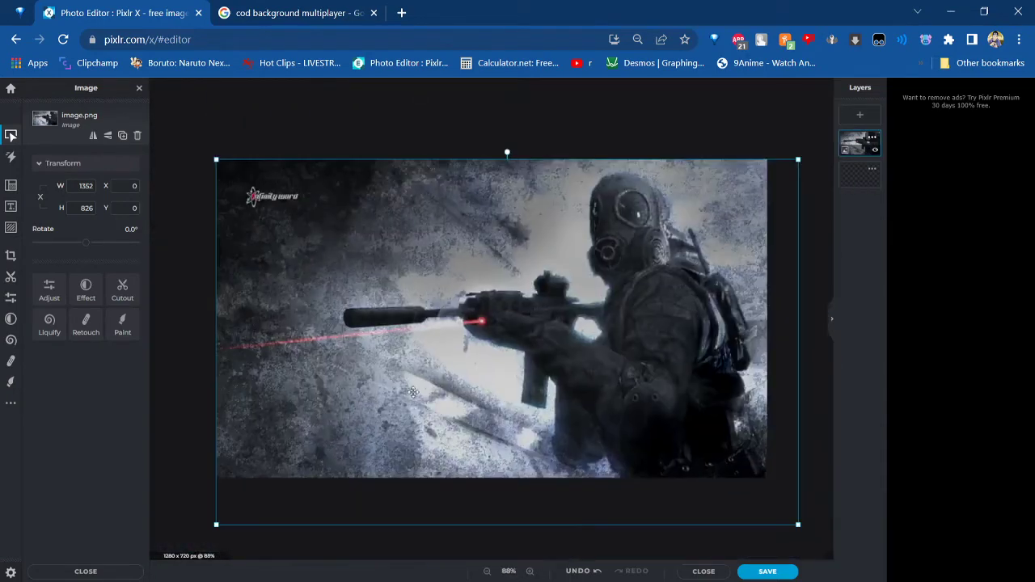
pyautogui.click(623, 140)
# Add a text layer above the wallpaper and clear its placeholder text
pyautogui.click(859, 114)
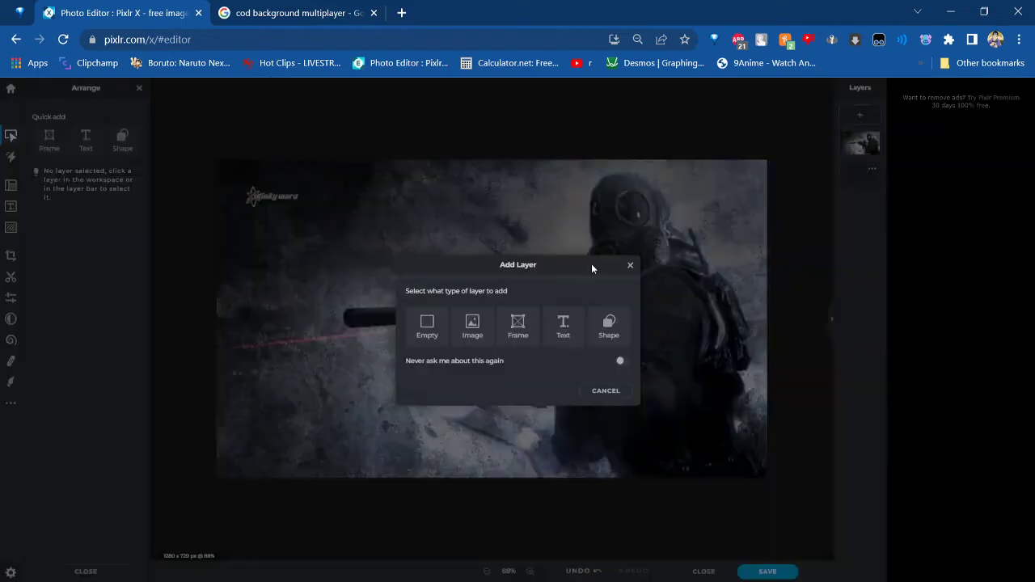
pyautogui.click(561, 331)
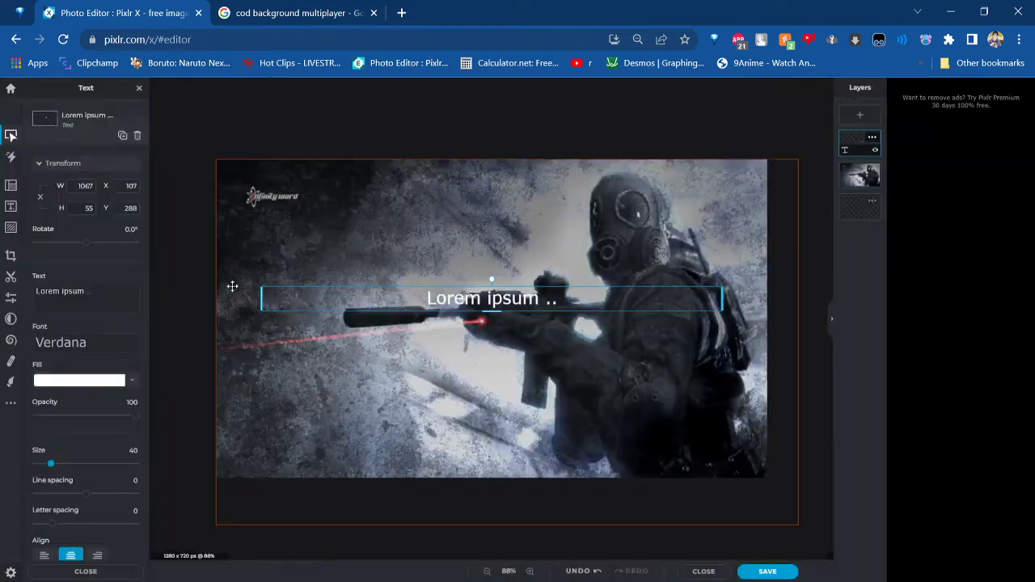
pyautogui.click(860, 116)
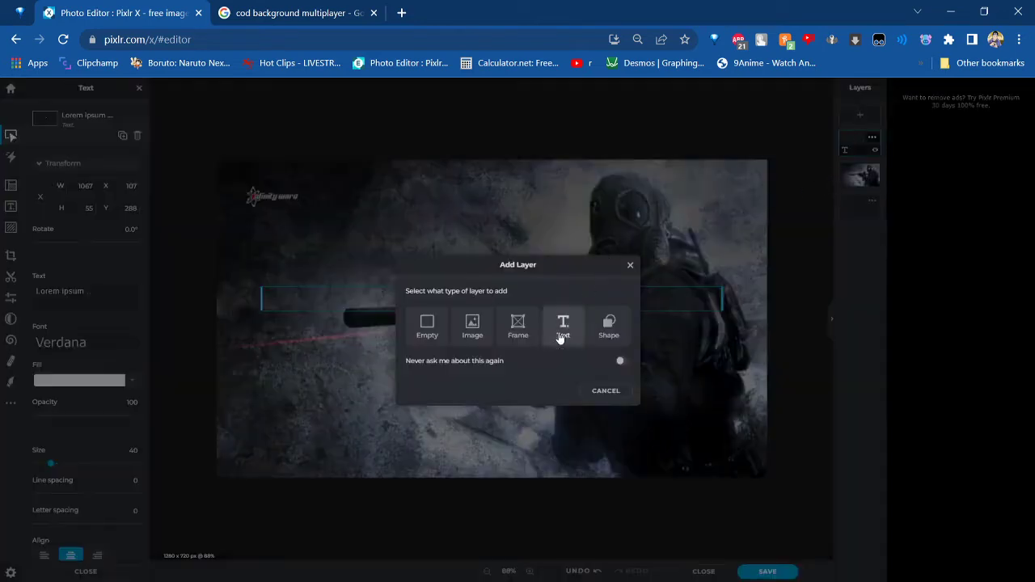
pyautogui.click(630, 265)
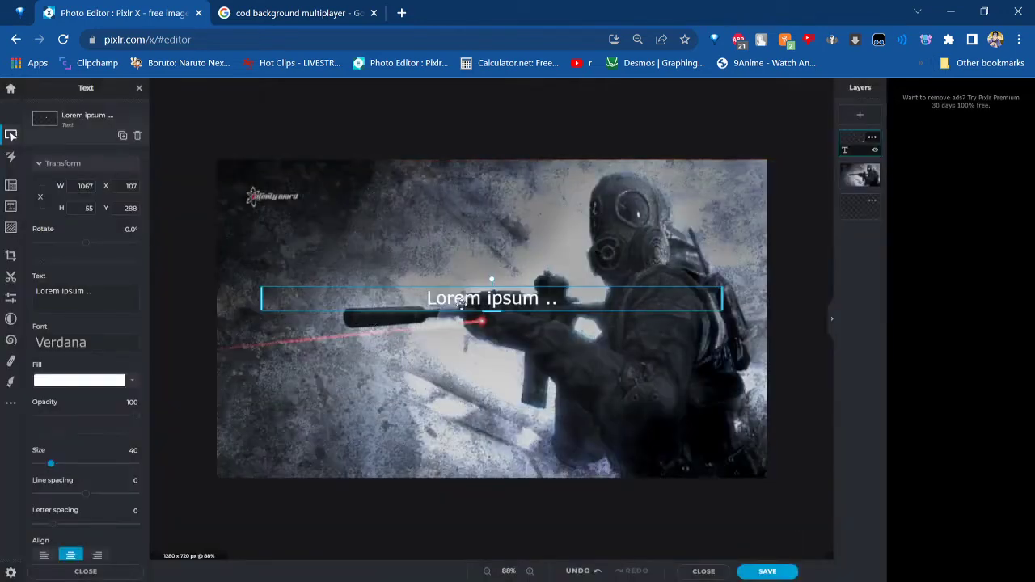
pyautogui.click(94, 297)
pyautogui.hotkey('ctrl', 'a')
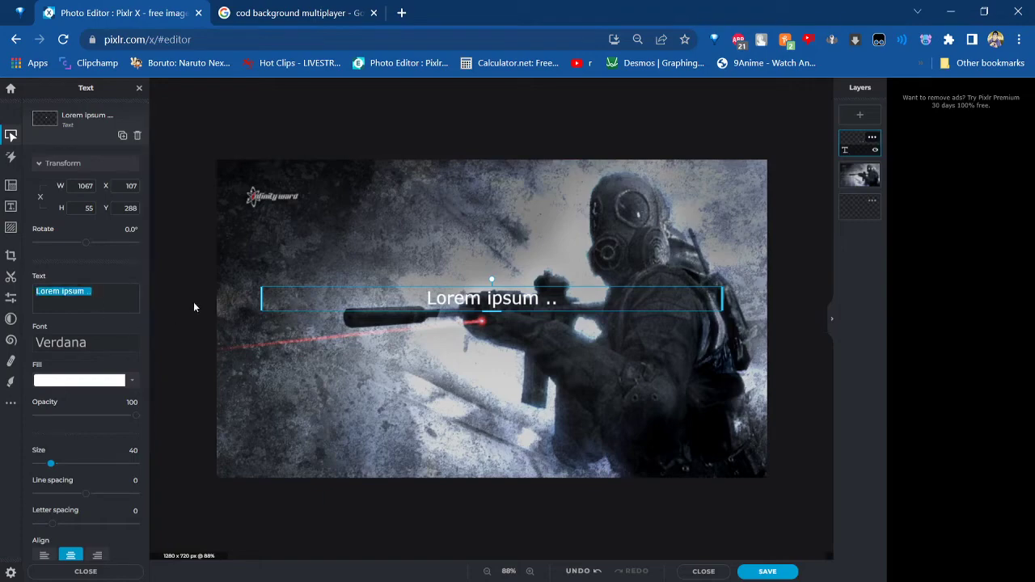
pyautogui.press('BackSpace')
pyautogui.write('C')
pyautogui.press('BackSpace')
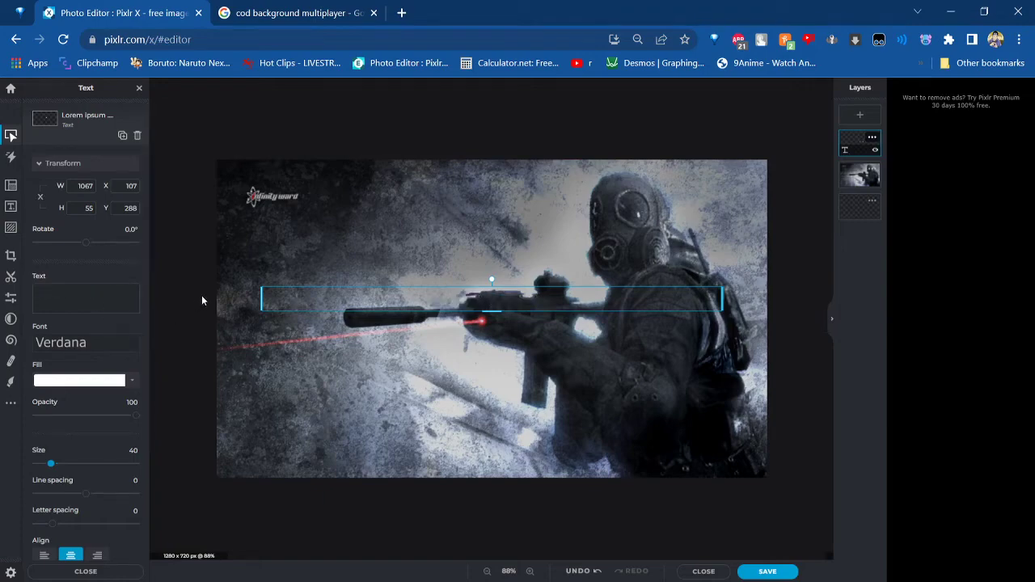
# Search Google for "dafont" in a new browser tab and return to the Pixlr X tab
pyautogui.click(401, 13)
pyautogui.write('d')
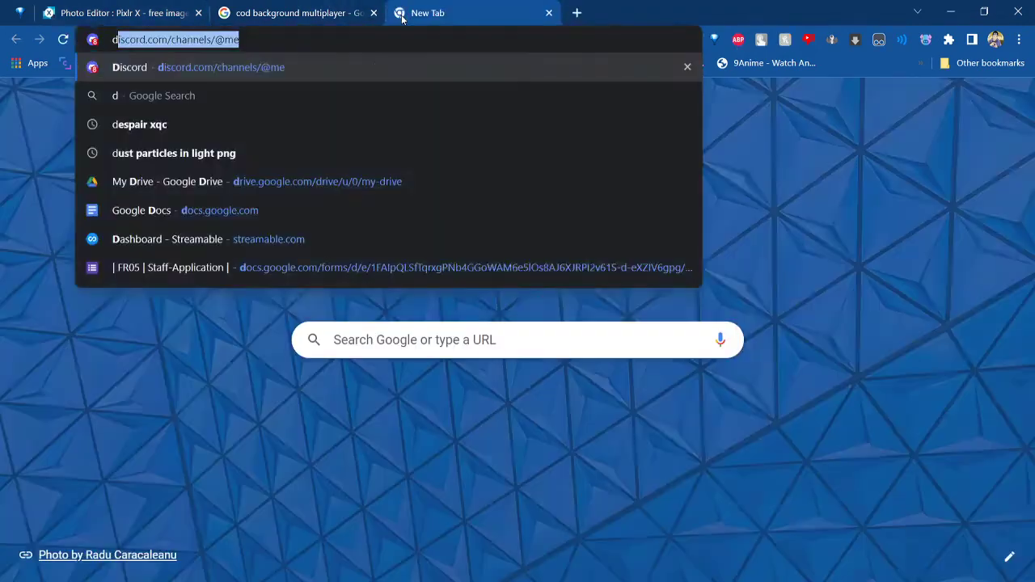
pyautogui.write('afont')
pyautogui.press('Return')
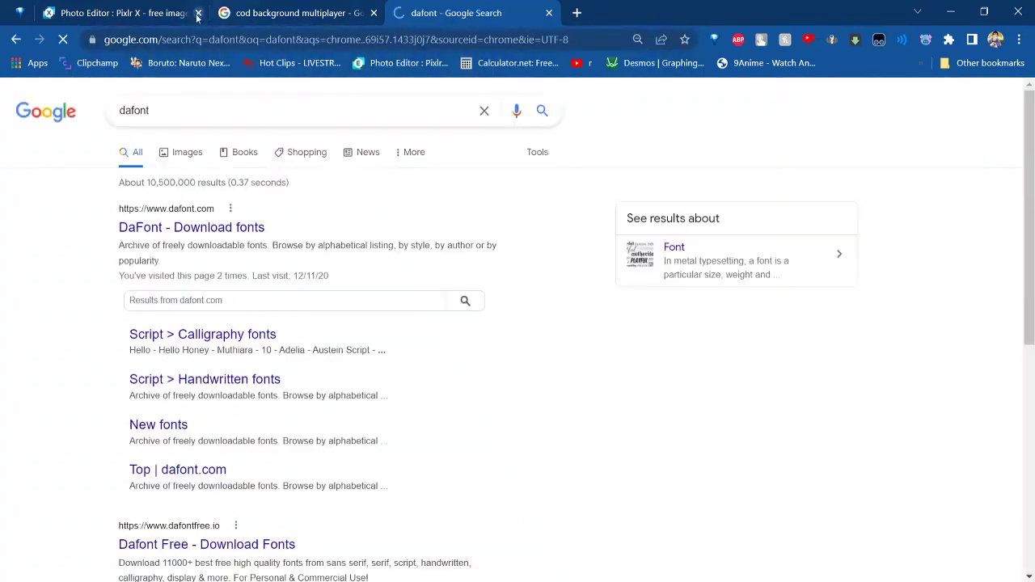
pyautogui.click(184, 18)
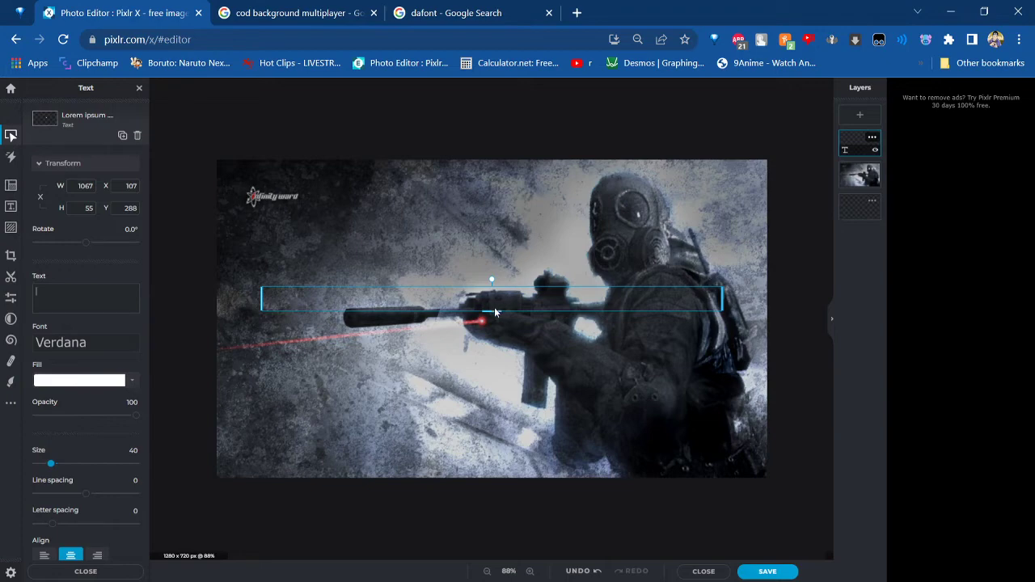
# Set the text layer's font to PAZ WOO BLACK and enter COD as its text
pyautogui.click(118, 345)
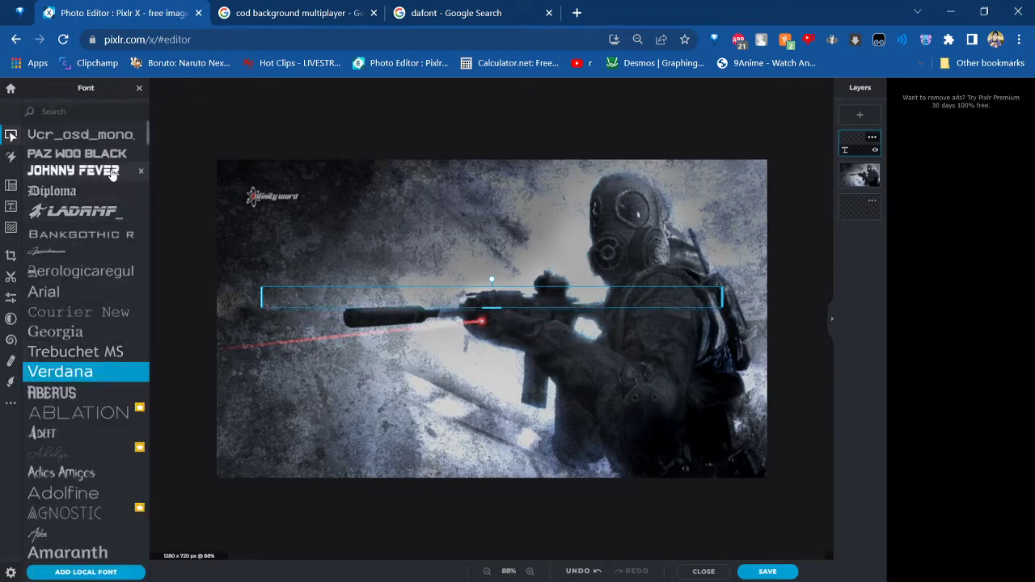
pyautogui.click(95, 159)
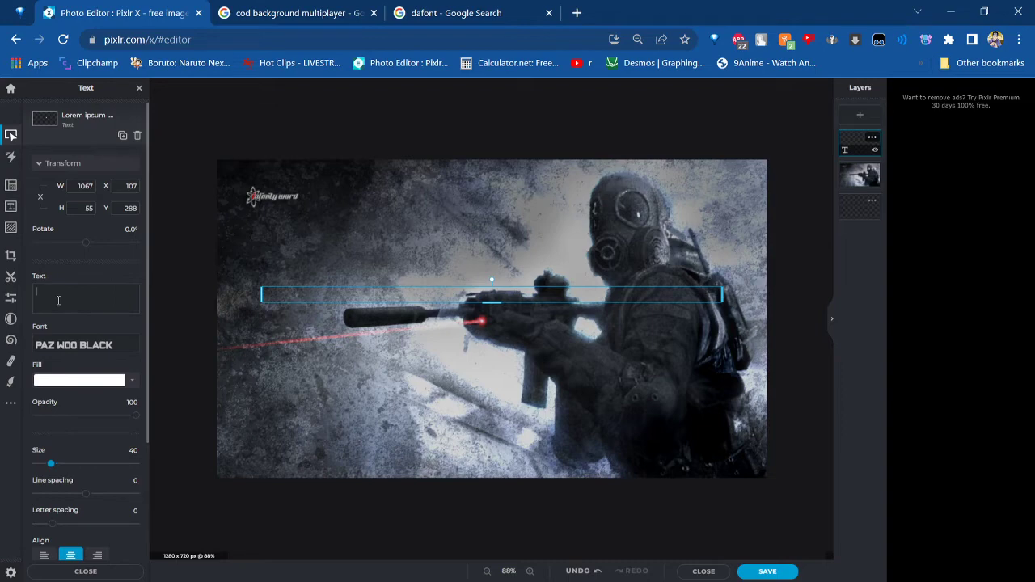
pyautogui.write('CALL')
pyautogui.press('BackSpace')
pyautogui.press('BackSpace')
pyautogui.press('BackSpace')
pyautogui.write('OD')
# Enlarge the COD text to about size 242 and move it to the upper-left area of the thumbnail
pyautogui.click(506, 321)
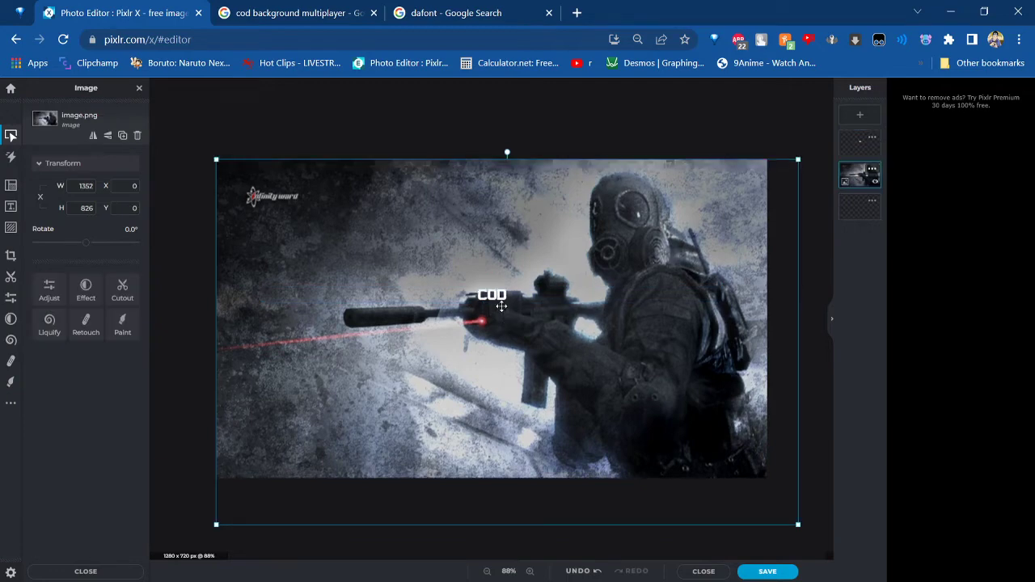
pyautogui.click(492, 299)
pyautogui.moveTo(492, 301); pyautogui.dragTo(489, 380)
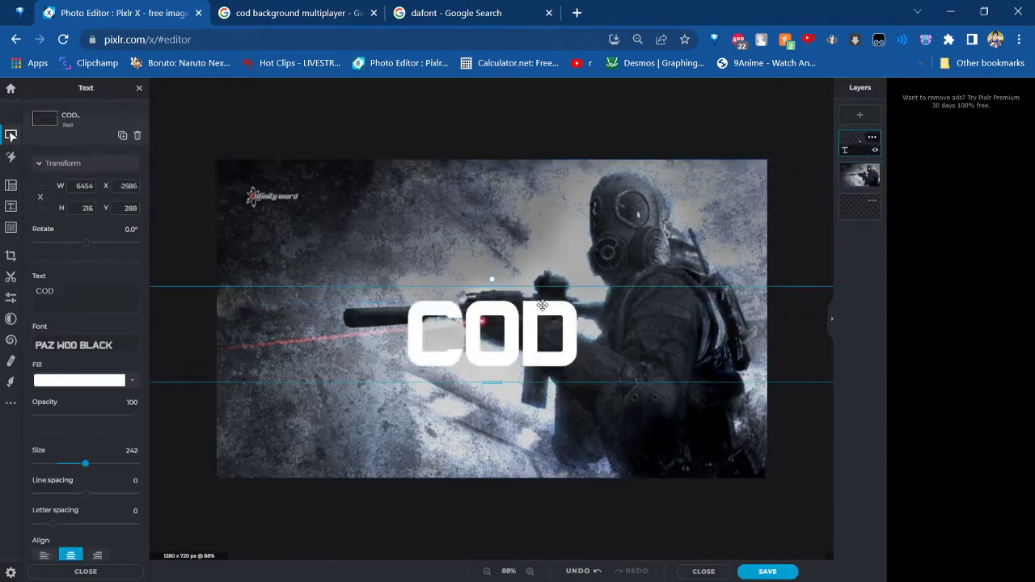
pyautogui.moveTo(544, 332); pyautogui.dragTo(387, 221)
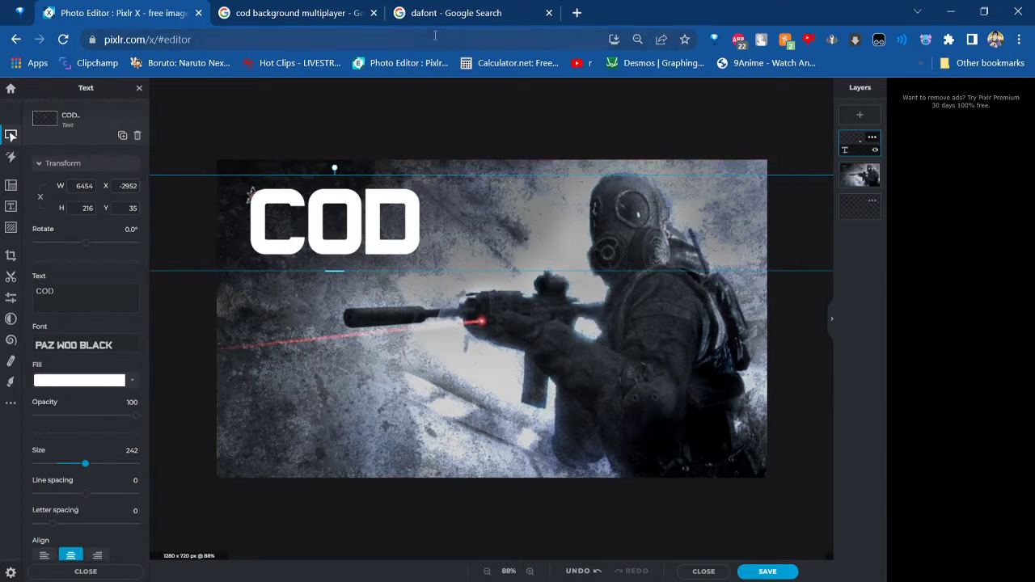
# Enable an outline on the COD text and view its outline settings
pyautogui.scroll(-3, 101, 436)
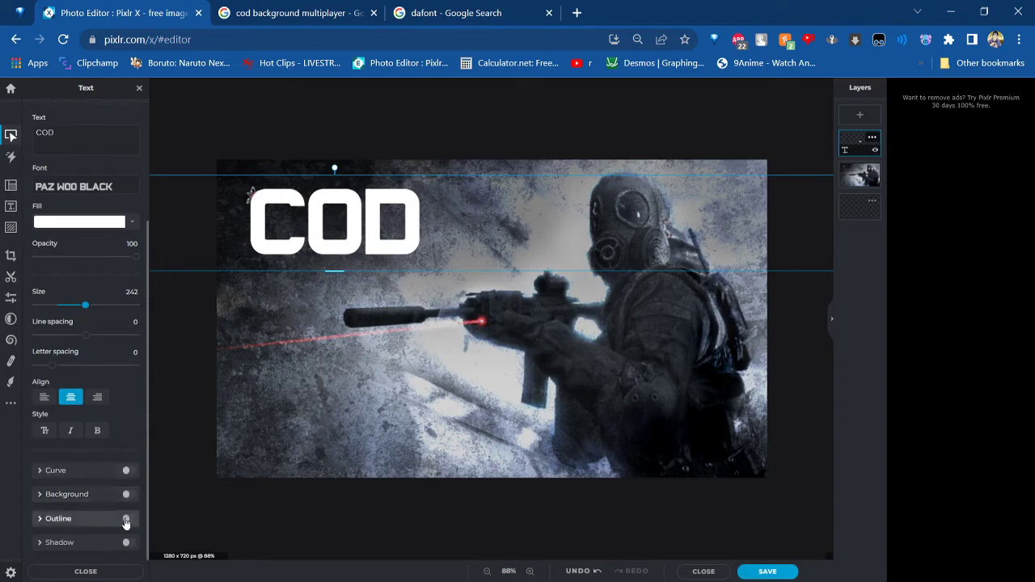
pyautogui.click(84, 511)
pyautogui.scroll(-3, 77, 493)
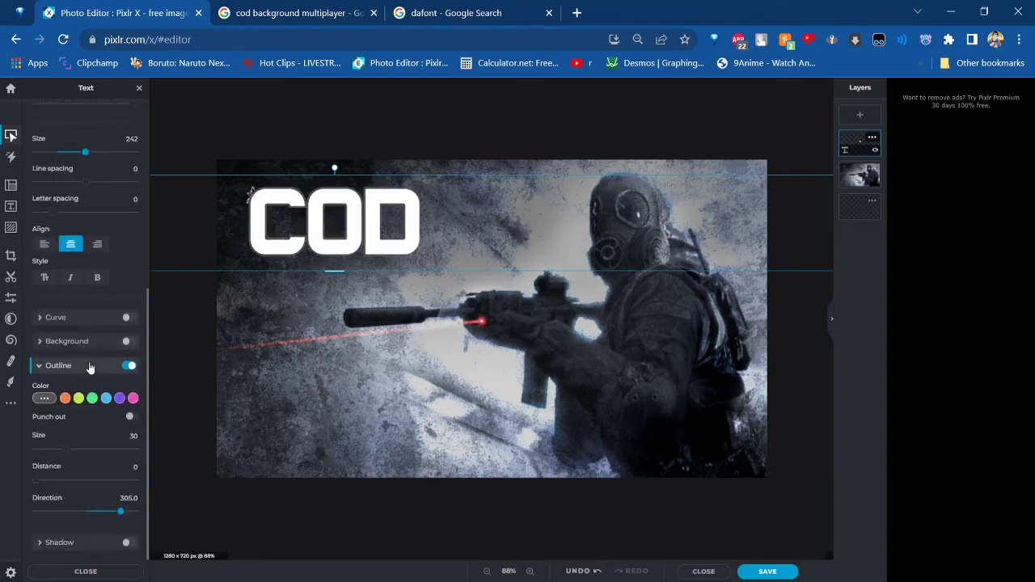
pyautogui.scroll(6, 88, 364)
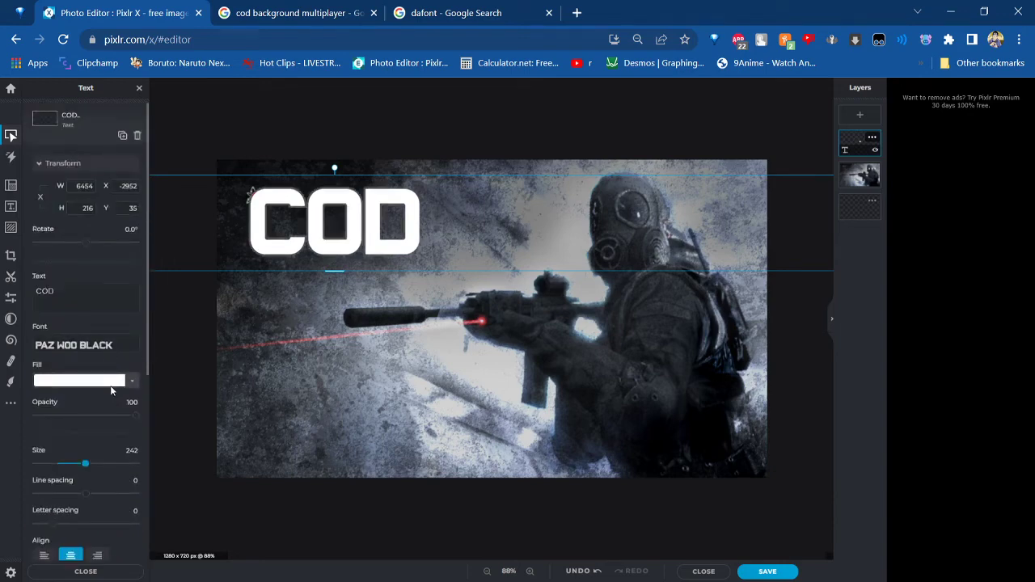
# Try a solid white fill and a vertical-stripe pattern fill on the COD text
pyautogui.click(109, 379)
pyautogui.moveTo(49, 374); pyautogui.dragTo(12, 353)
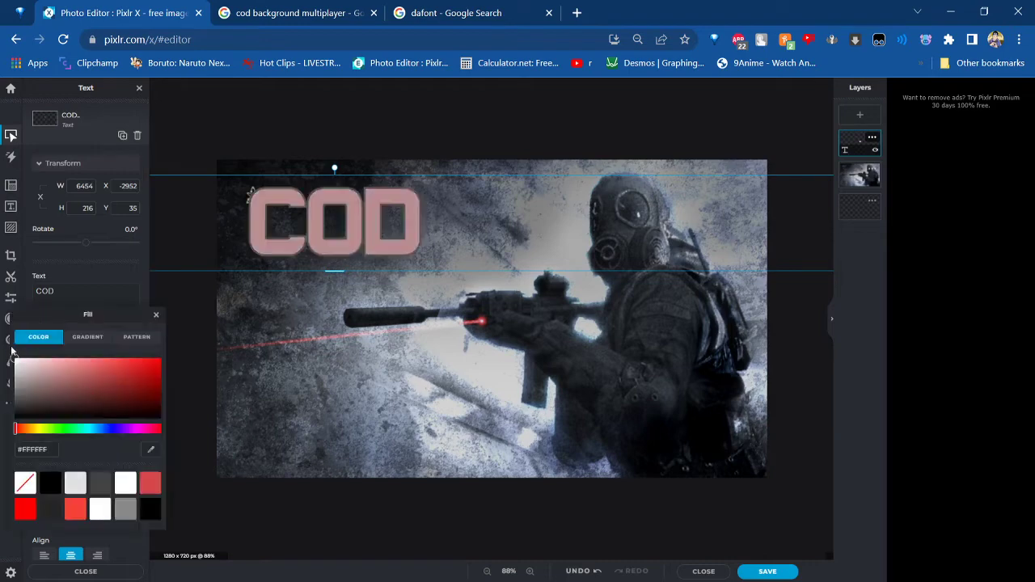
pyautogui.click(11, 351)
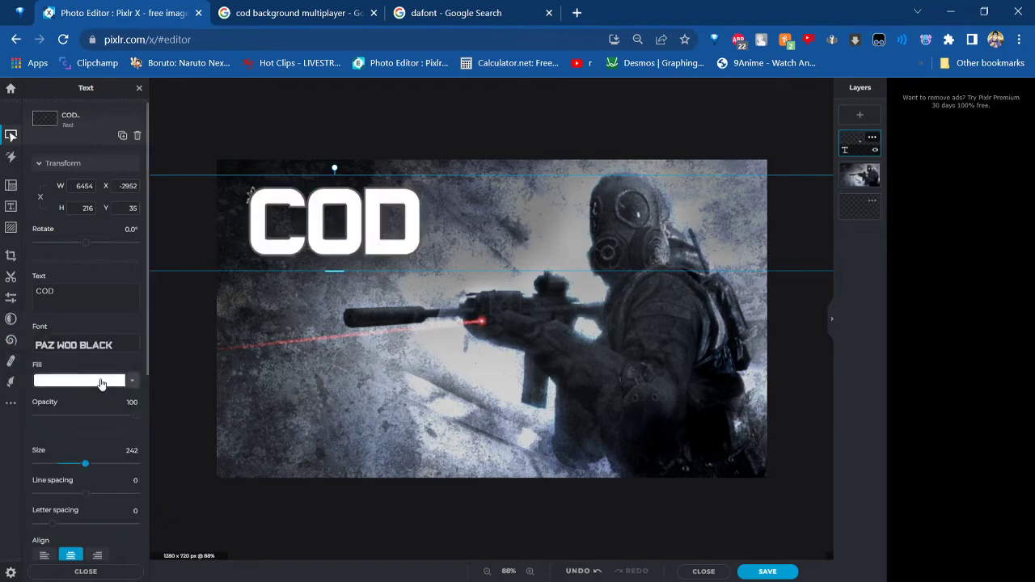
pyautogui.click(101, 381)
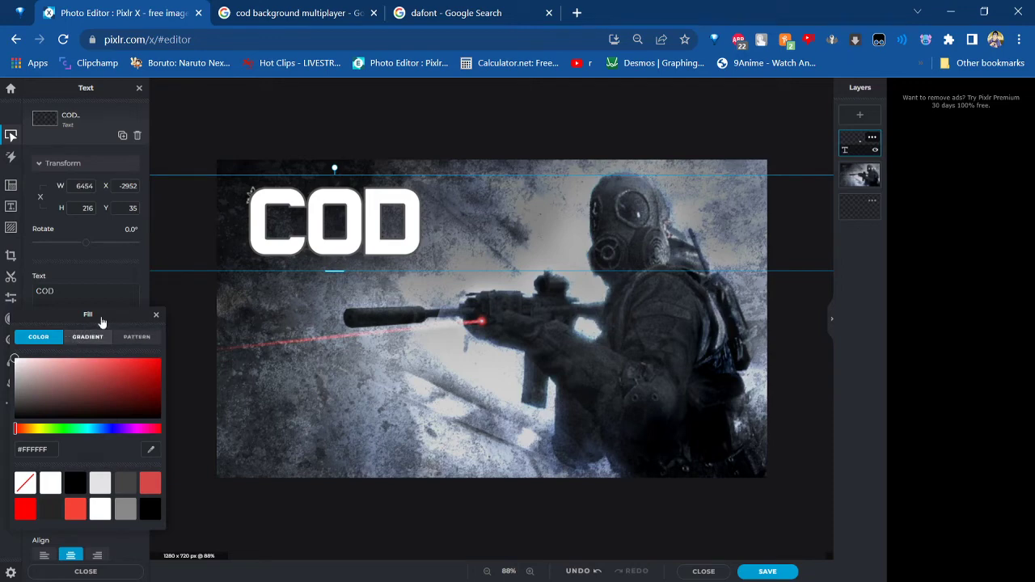
pyautogui.click(95, 335)
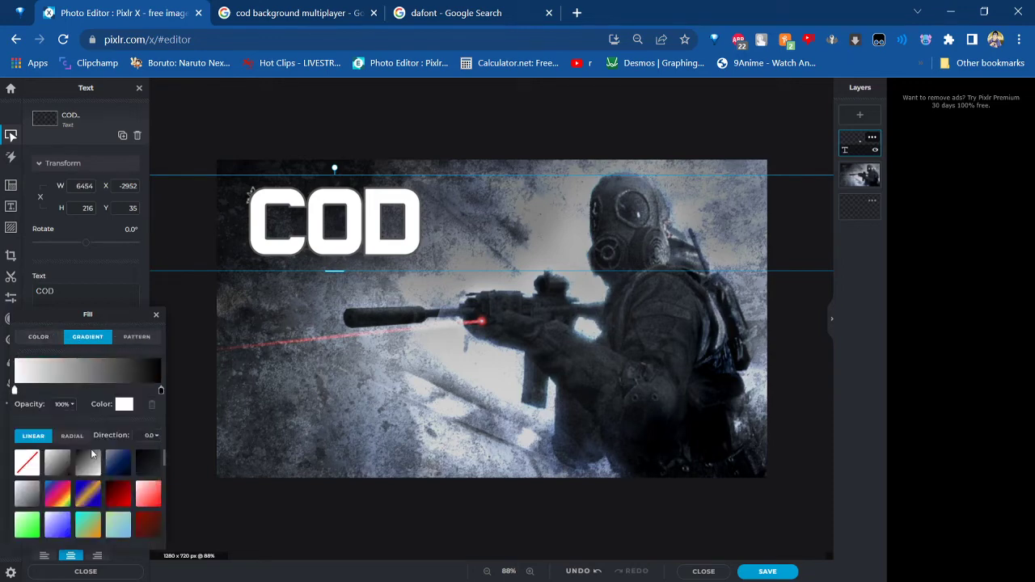
pyautogui.click(130, 339)
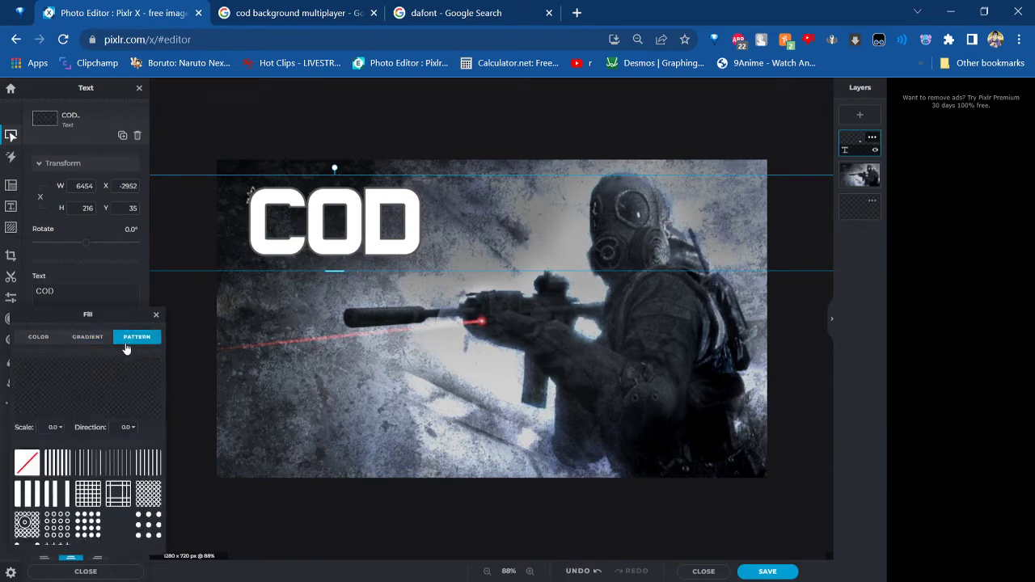
pyautogui.click(57, 462)
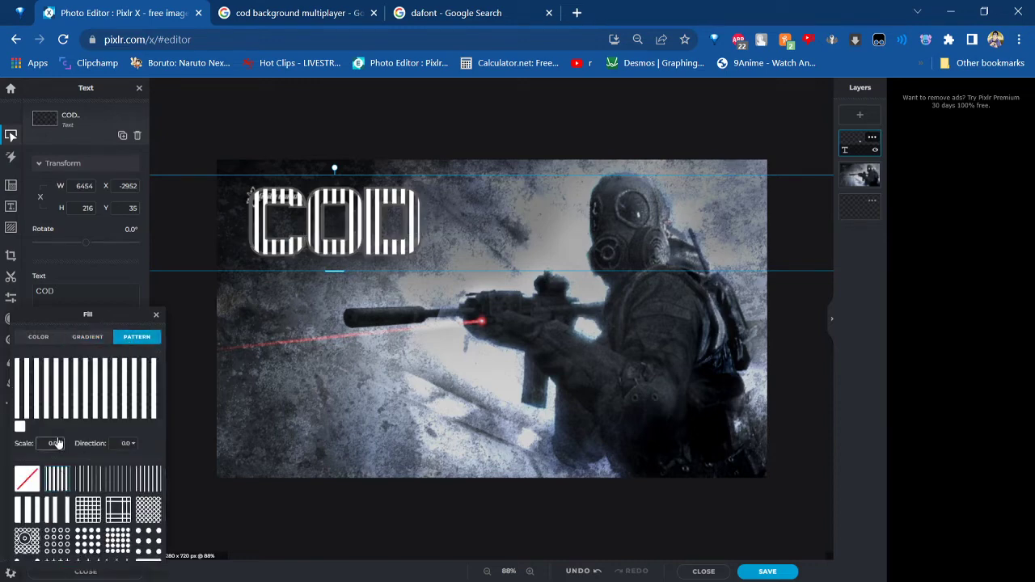
# Fill the COD text with the linear black-to-white gradient preset and close the fill settings
pyautogui.click(77, 338)
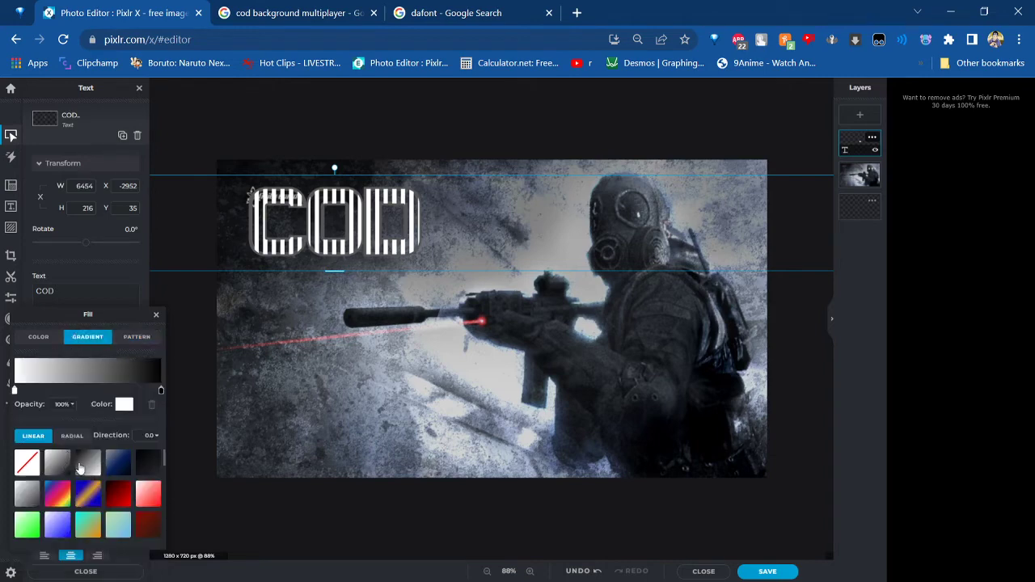
pyautogui.click(92, 464)
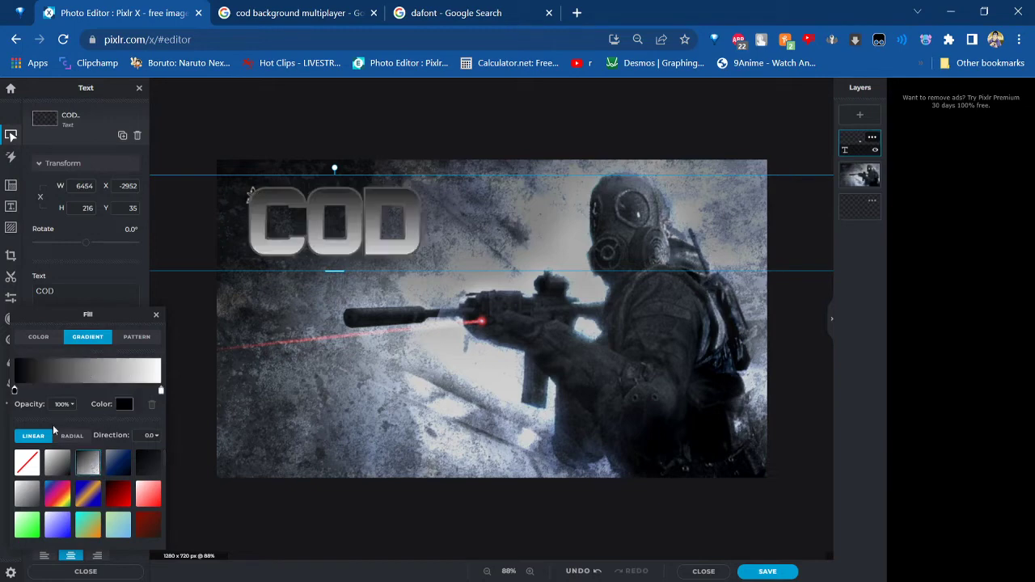
pyautogui.click(38, 336)
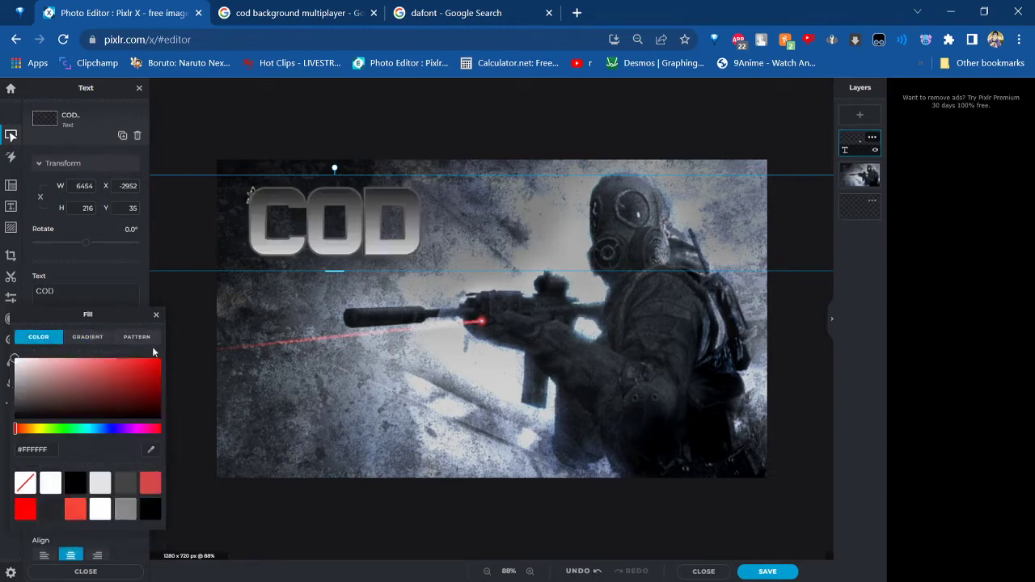
pyautogui.click(156, 314)
# Set the COD text's outline color to white (#FFFFFF) and its outline size to 83
pyautogui.scroll(-5, 90, 394)
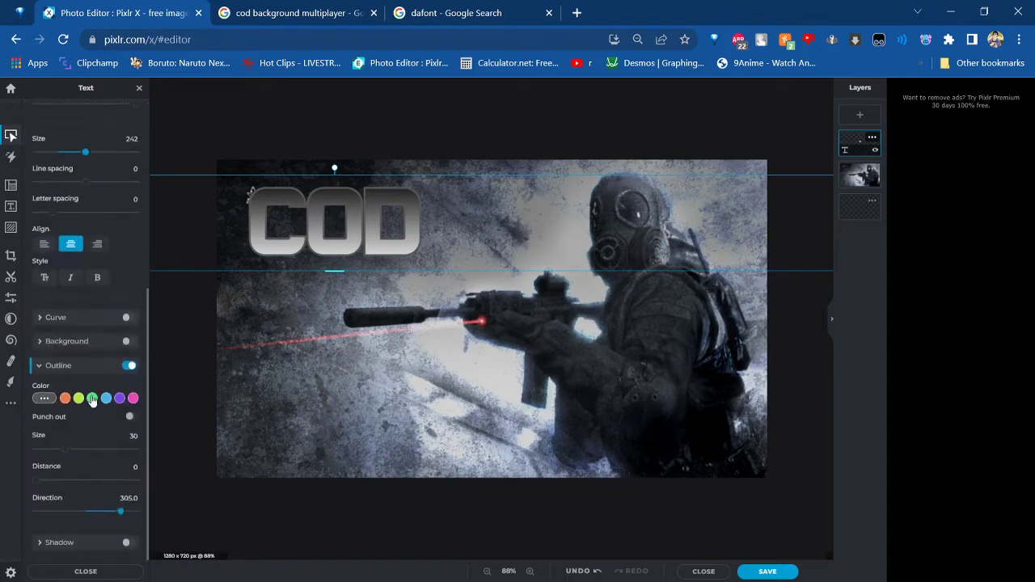
pyautogui.click(46, 398)
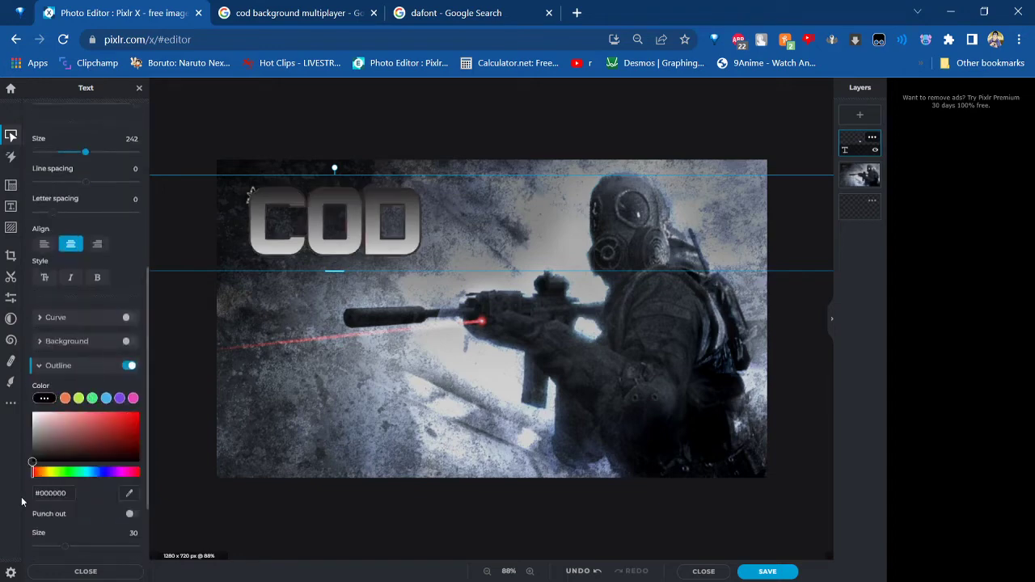
pyautogui.click(32, 413)
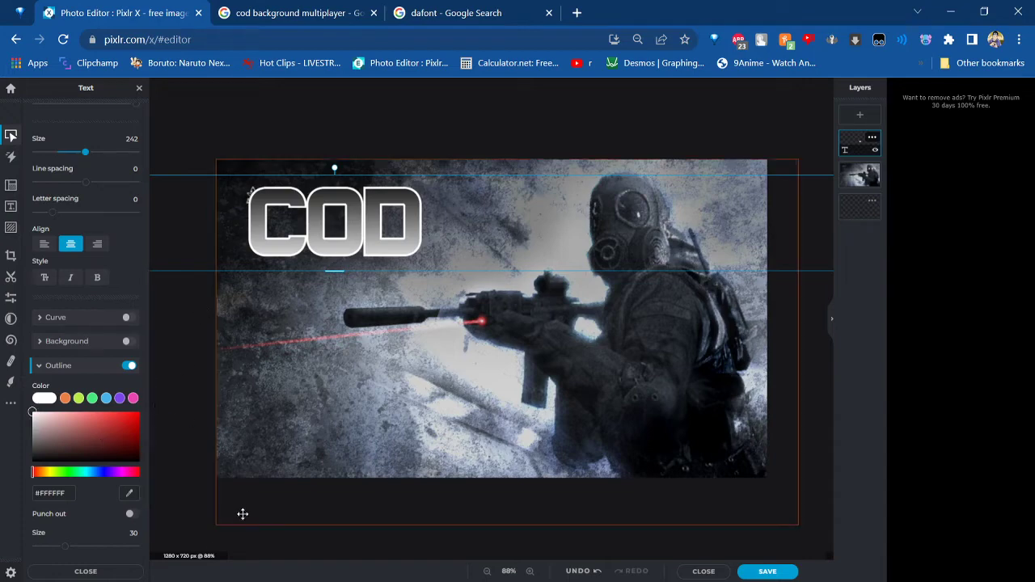
pyautogui.click(199, 548)
pyautogui.click(279, 214)
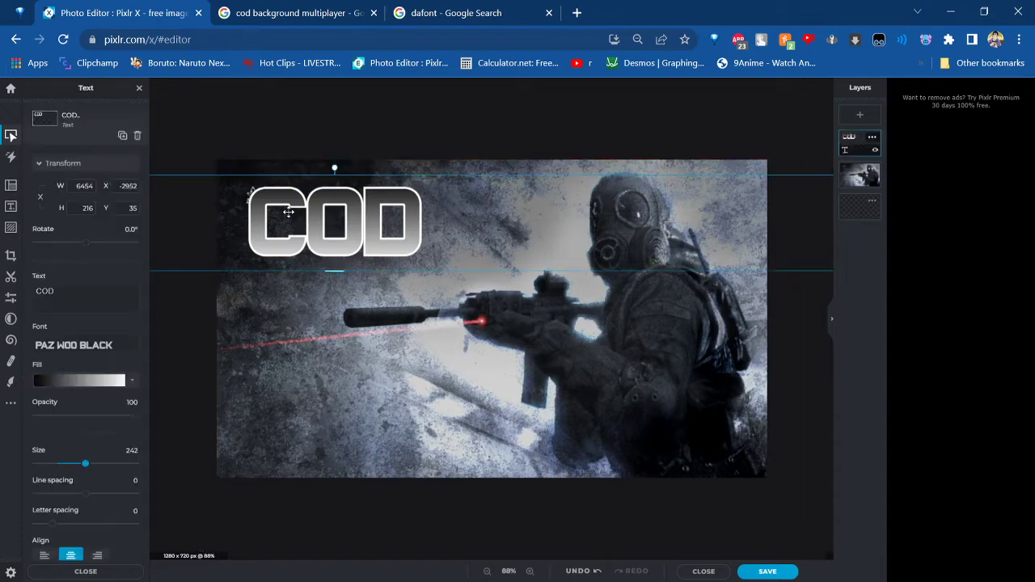
pyautogui.scroll(-5, 137, 450)
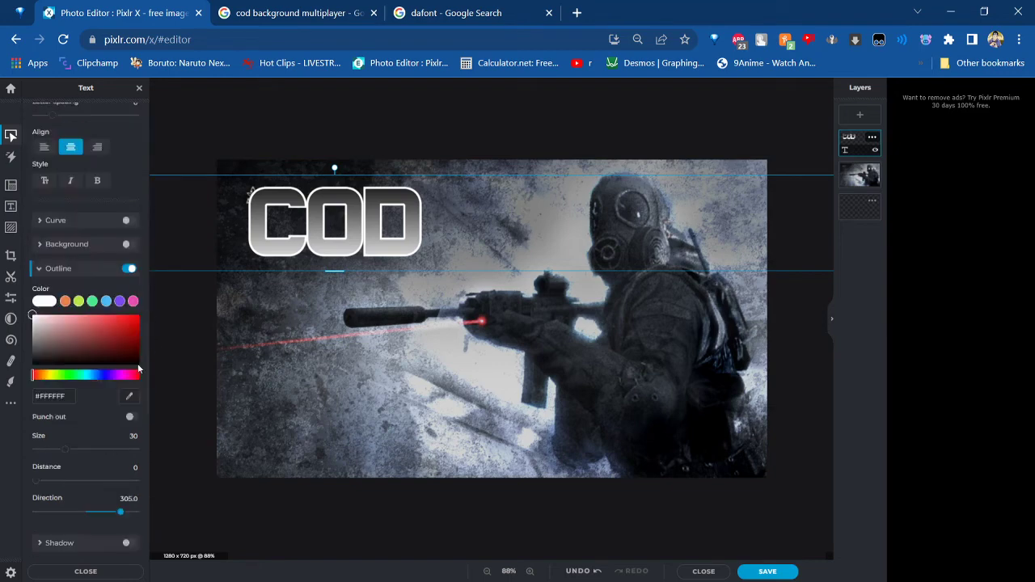
pyautogui.moveTo(66, 450); pyautogui.dragTo(119, 450)
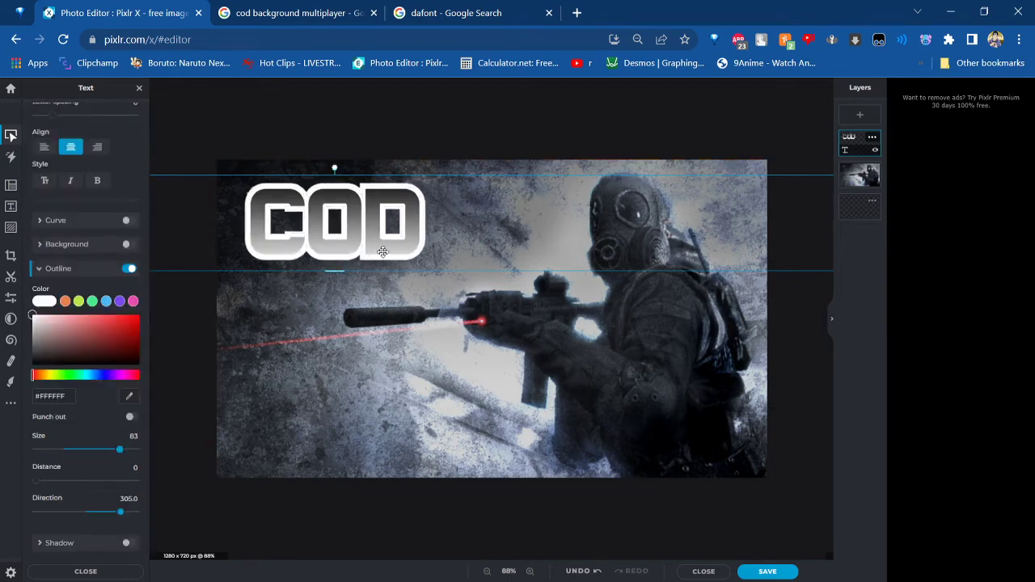
# Enlarge the COD text to about size 318, keeping it in the upper-left area of the thumbnail
pyautogui.moveTo(336, 272); pyautogui.dragTo(359, 253)
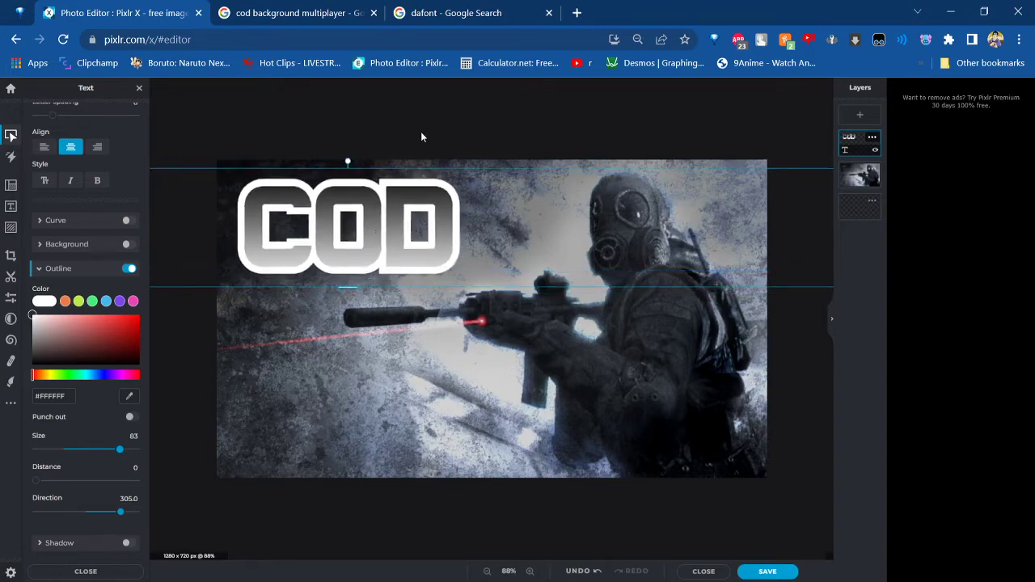
pyautogui.scroll(3, 463, 226)
pyautogui.scroll(-2, 462, 227)
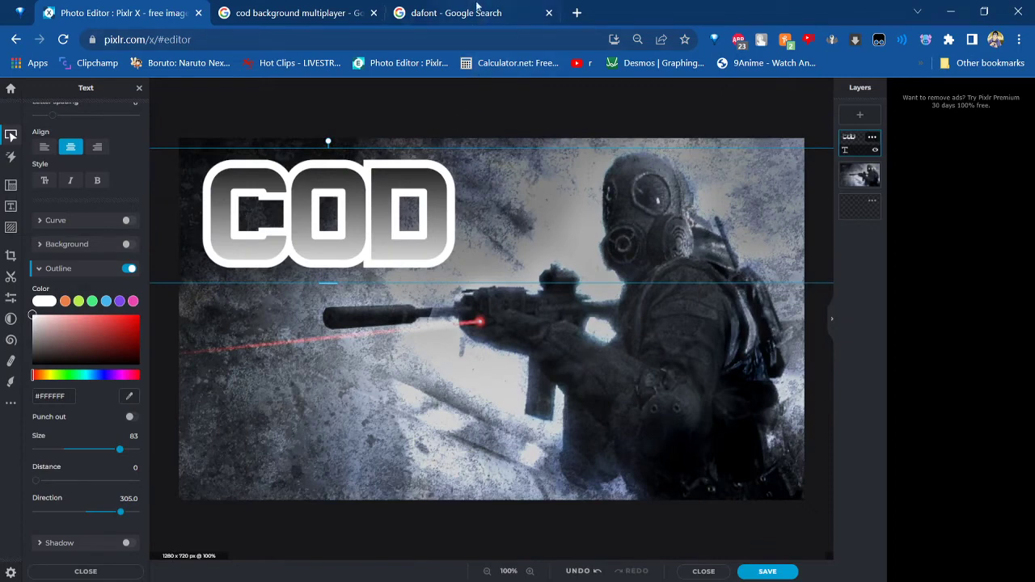
pyautogui.scroll(-1, 511, 207)
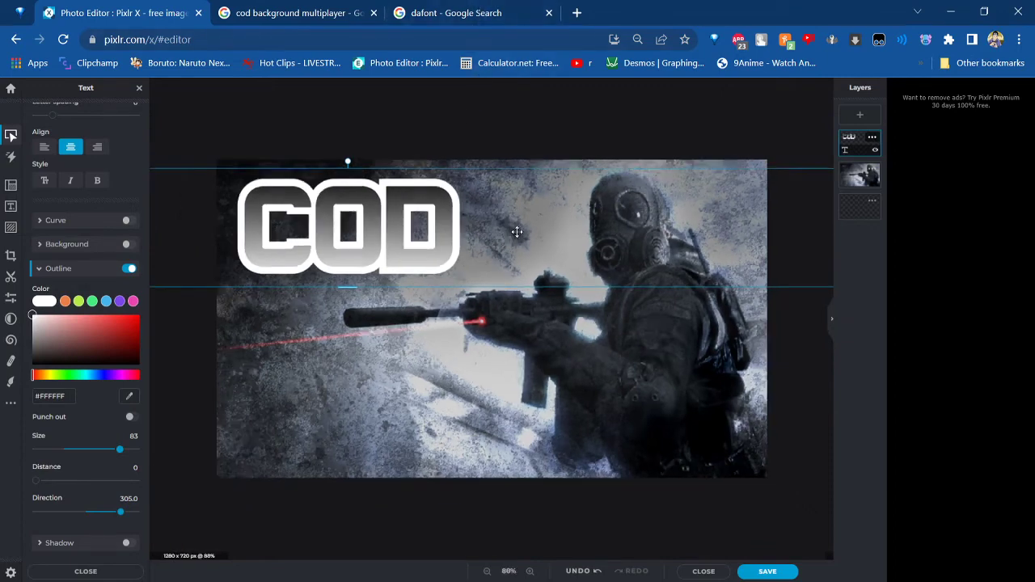
pyautogui.scroll(1, 469, 284)
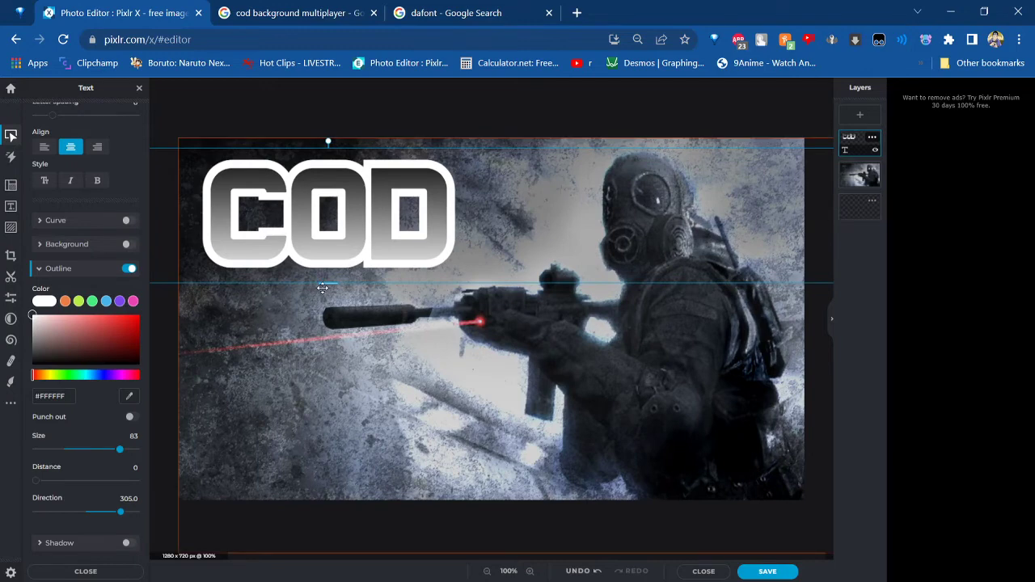
pyautogui.moveTo(326, 284)
pyautogui.mouseDown()
pyautogui.moveTo(327, 208)
pyautogui.moveTo(337, 294)
pyautogui.mouseUp()
pyautogui.moveTo(344, 234); pyautogui.dragTo(345, 235)
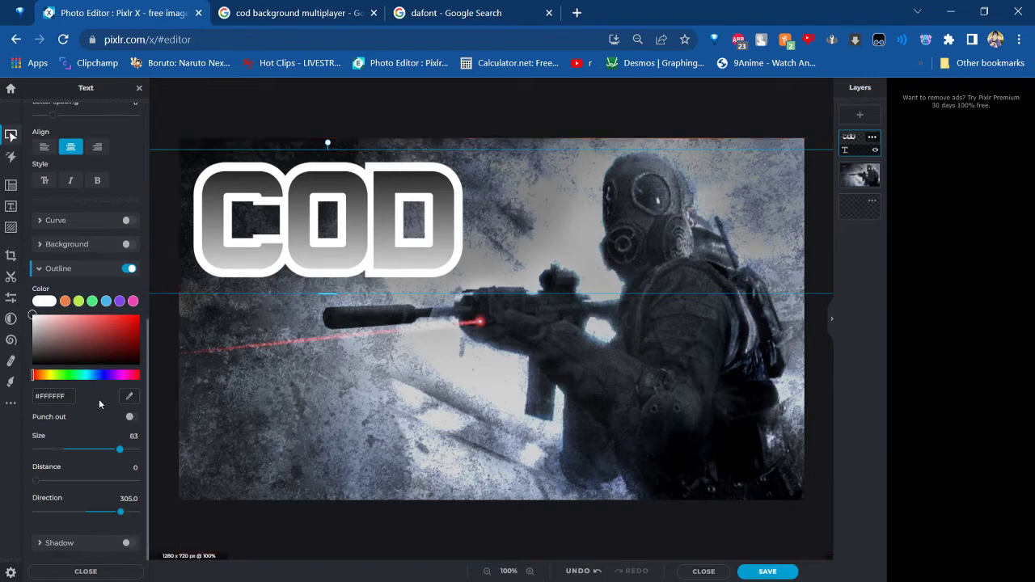
# Change the white end color of the COD text's gradient fill to grey #B6B6B6
pyautogui.scroll(5, 104, 322)
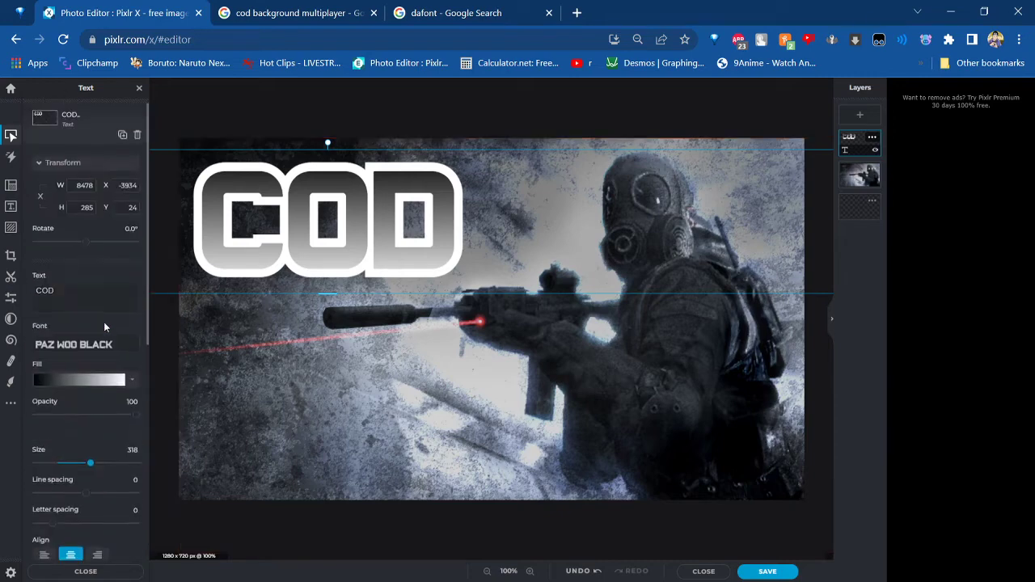
pyautogui.click(129, 380)
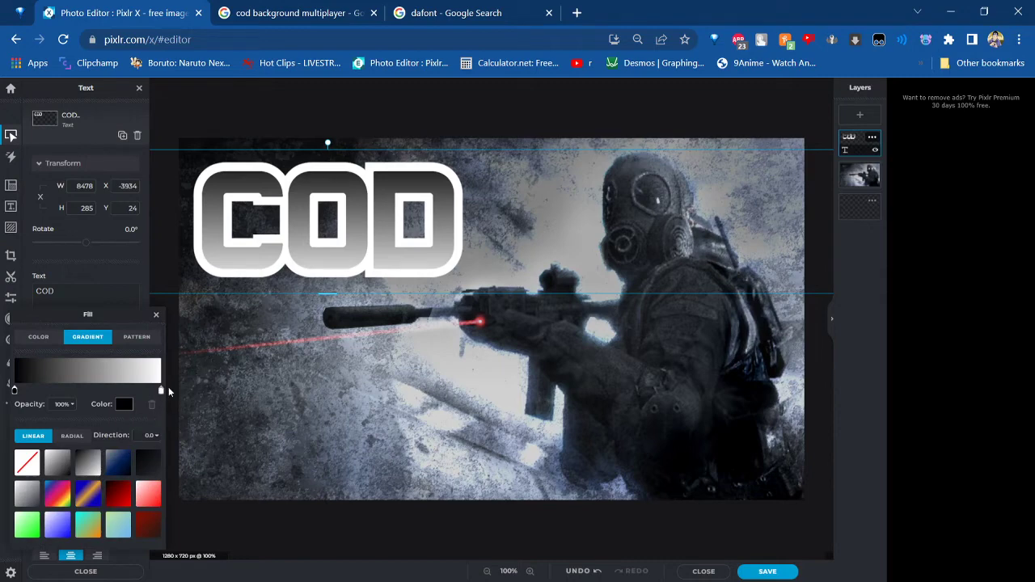
pyautogui.click(161, 392)
pyautogui.click(124, 403)
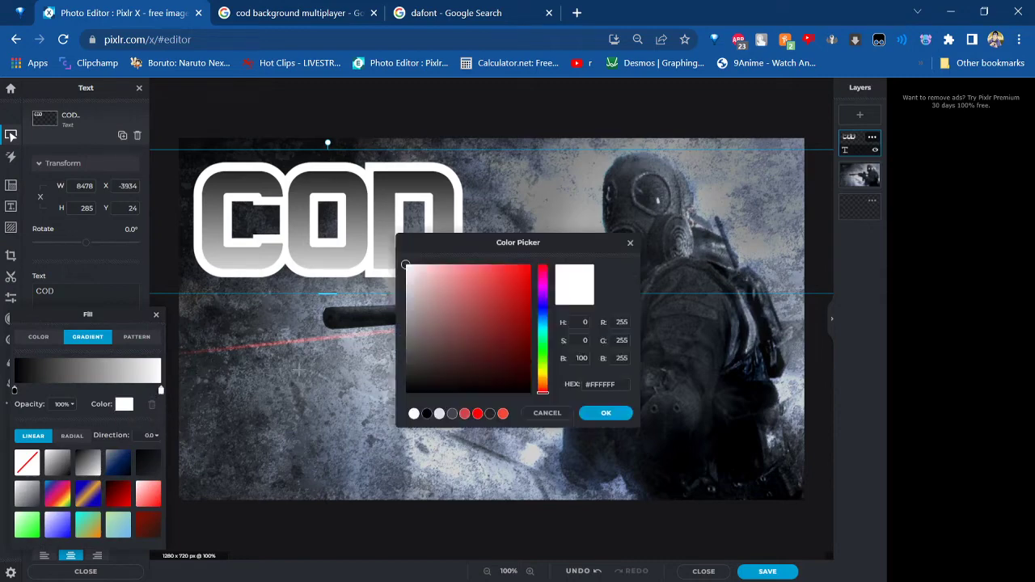
pyautogui.moveTo(414, 312)
pyautogui.mouseDown()
pyautogui.moveTo(402, 328)
pyautogui.moveTo(385, 302)
pyautogui.mouseUp()
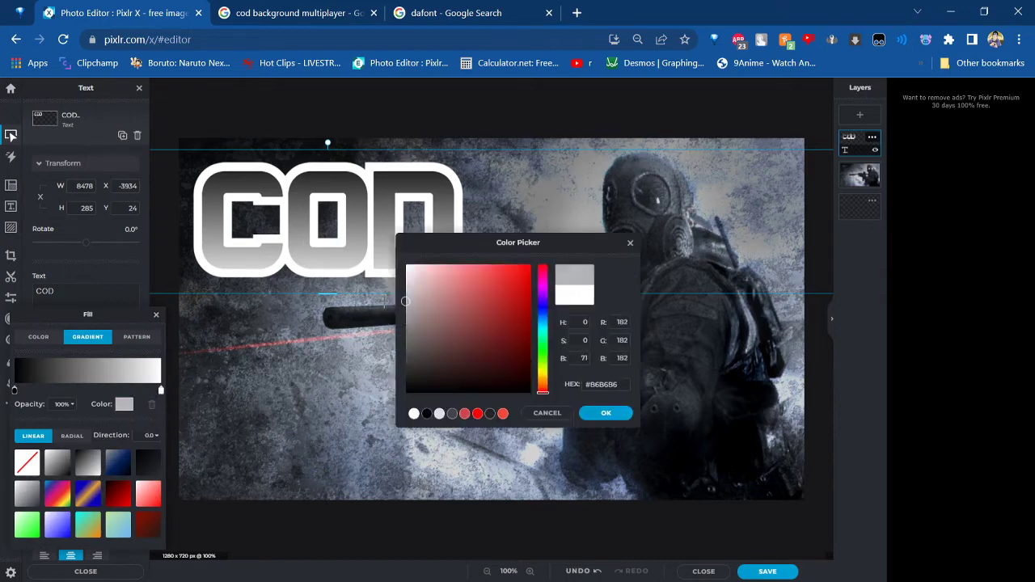
pyautogui.click(592, 411)
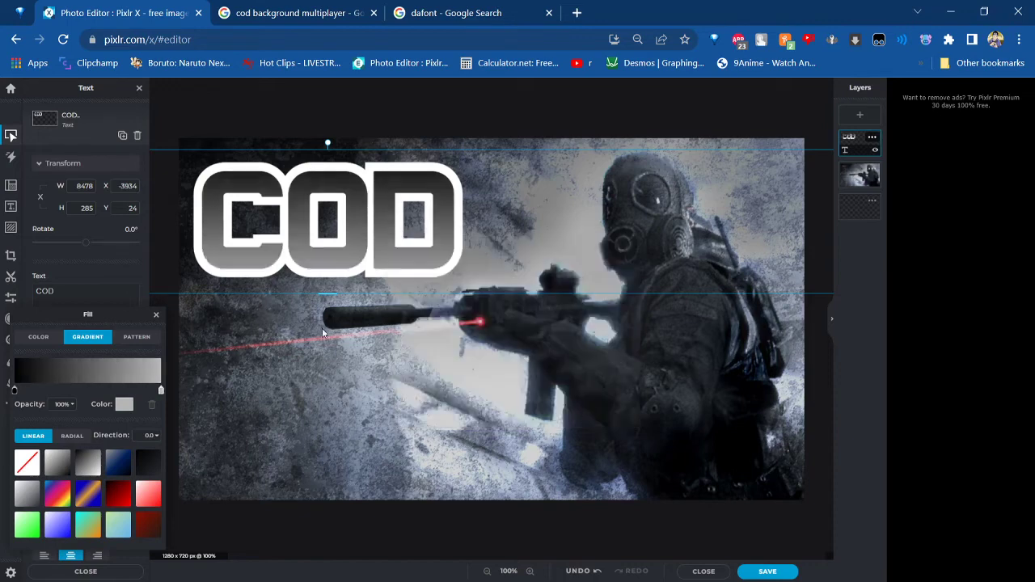
pyautogui.click(408, 363)
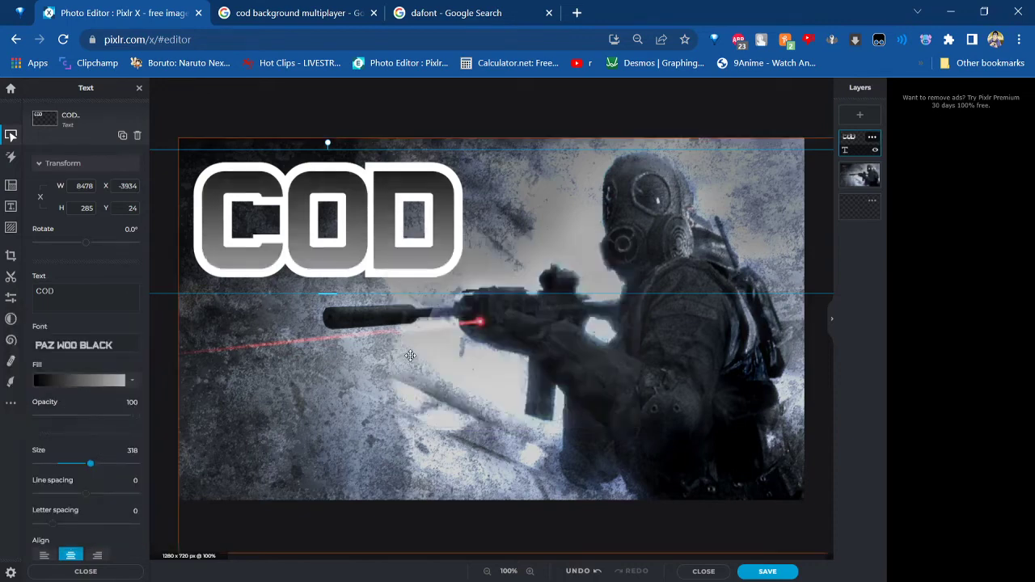
pyautogui.click(408, 357)
pyautogui.scroll(-1, 409, 354)
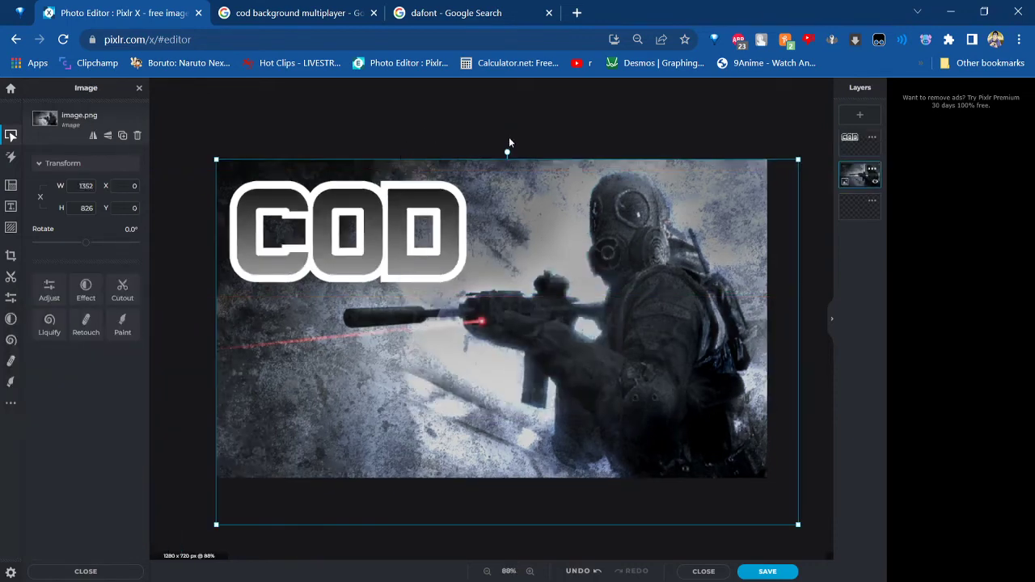
# Browse the available fonts for the COD text and preview several of them on the canvas
pyautogui.click(420, 224)
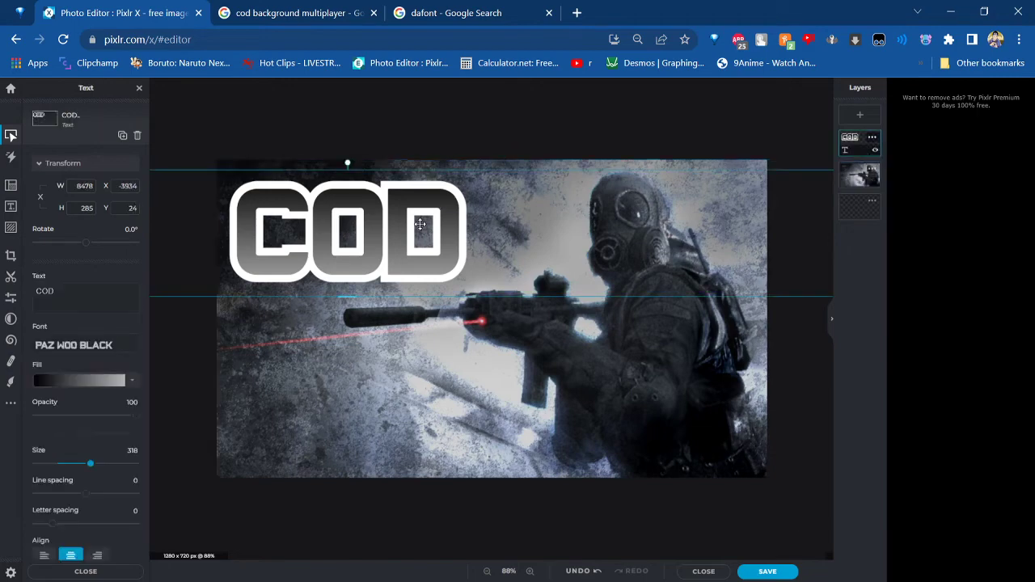
pyautogui.click(56, 349)
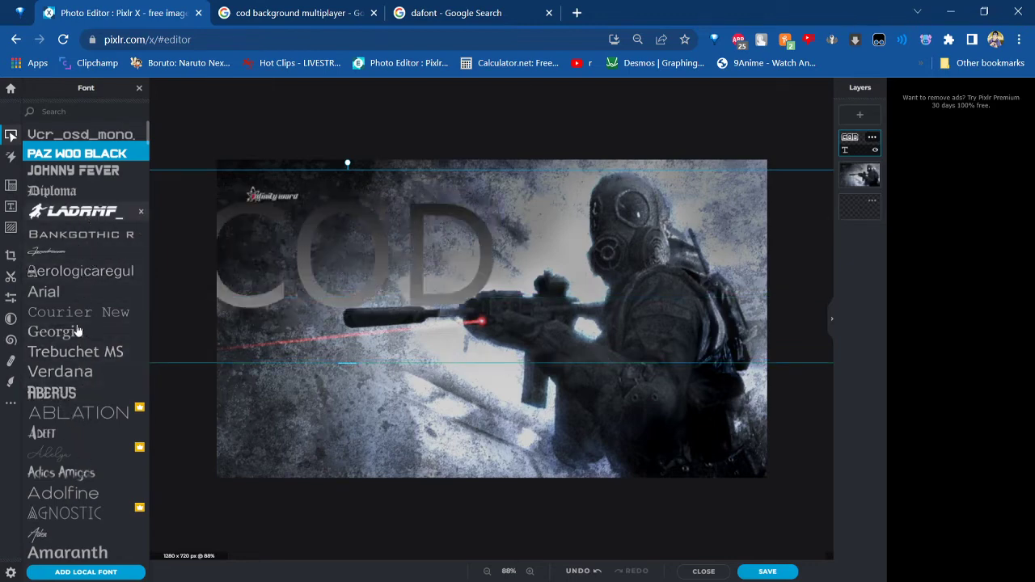
pyautogui.scroll(-6, 50, 418)
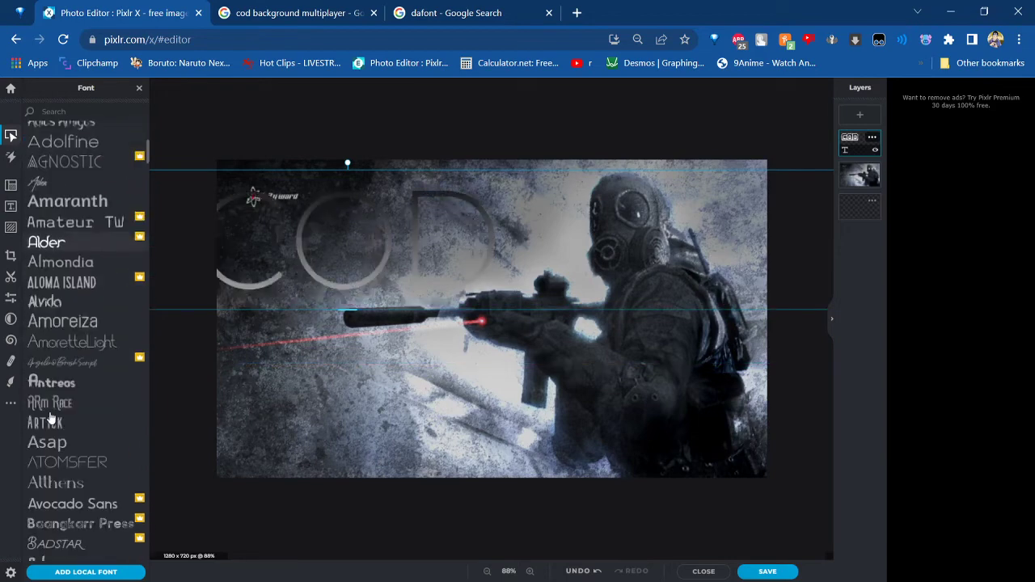
pyautogui.scroll(-1, 49, 412)
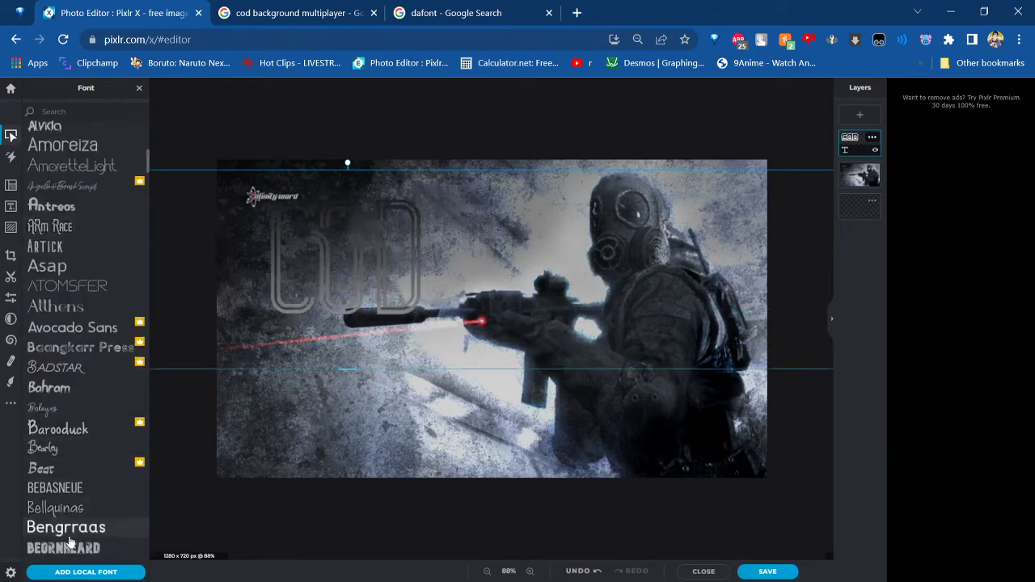
pyautogui.scroll(-3, 71, 540)
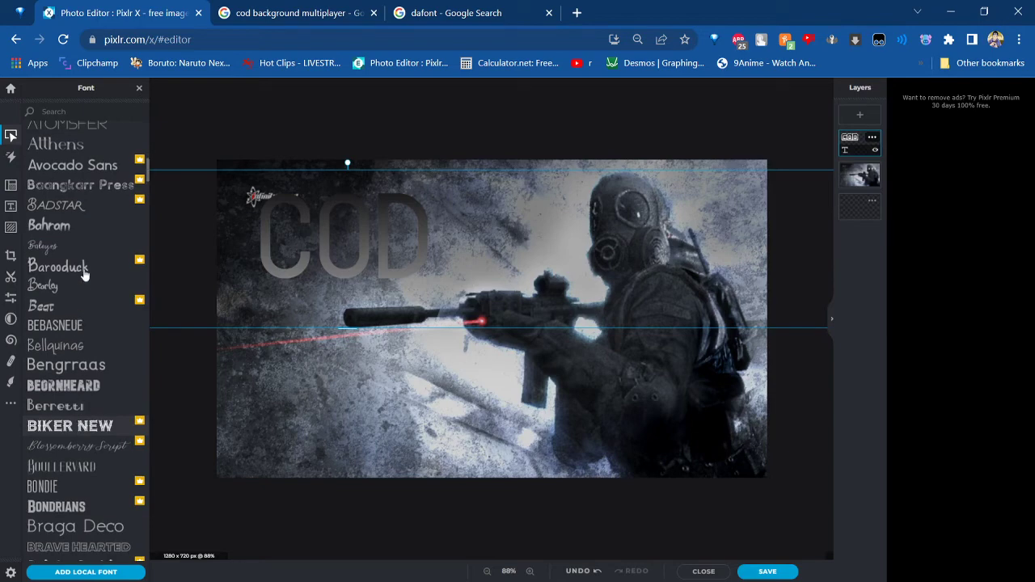
pyautogui.scroll(10, 81, 243)
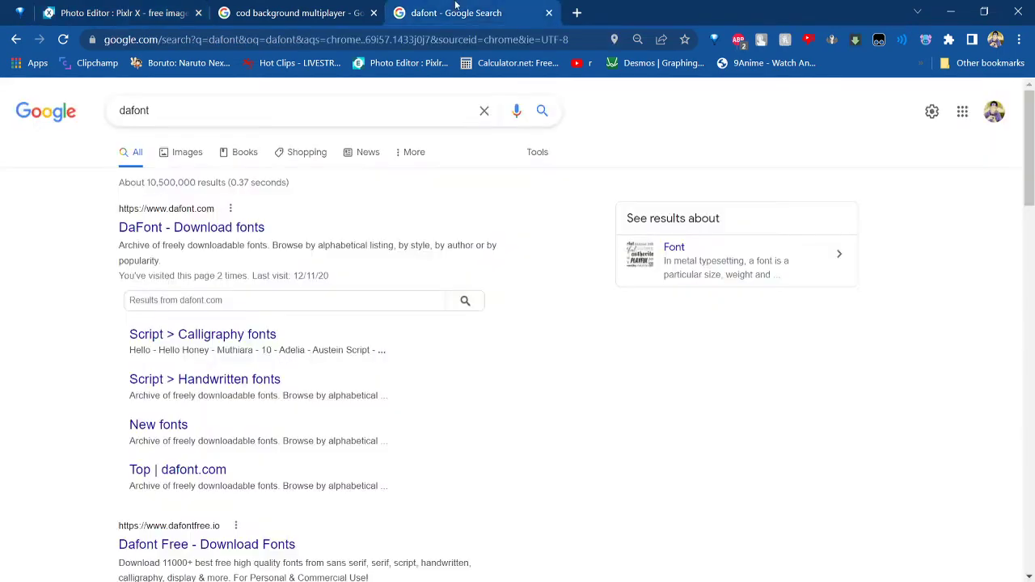
# Replace the dafont web search with a search for "yt font"
pyautogui.click(462, 14)
pyautogui.moveTo(169, 111); pyautogui.dragTo(118, 123)
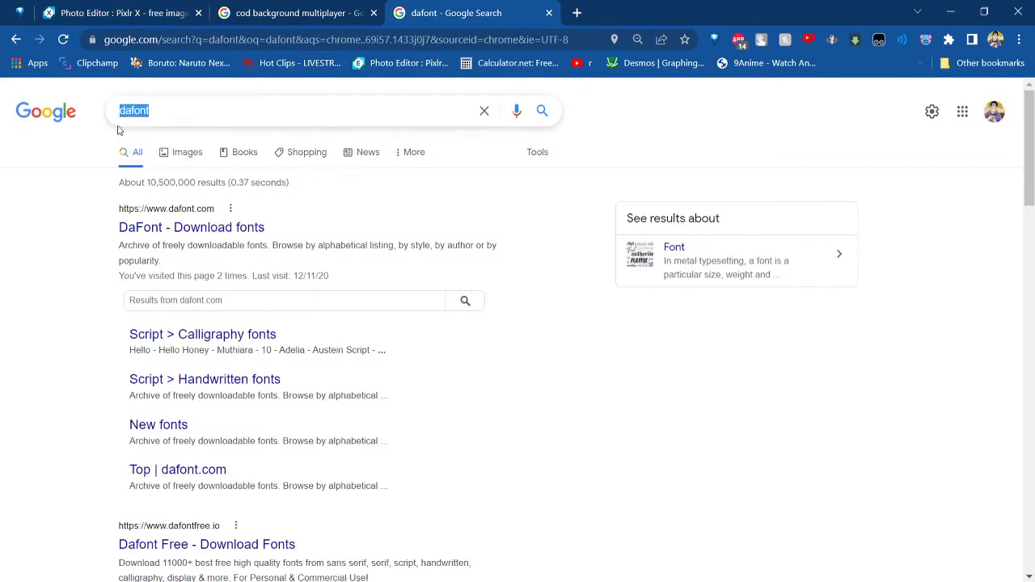
pyautogui.click(246, 122)
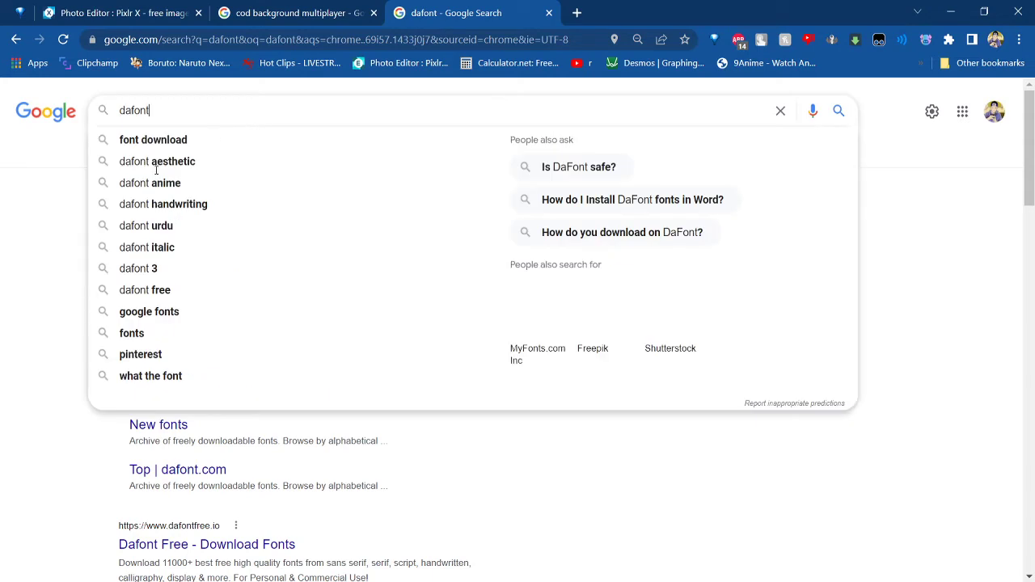
pyautogui.press('BackSpace')
pyautogui.press('BackSpace')
pyautogui.press('BackSpace')
pyautogui.press('BackSpace')
pyautogui.press('BackSpace')
pyautogui.press('BackSpace')
pyautogui.press('BackSpace')
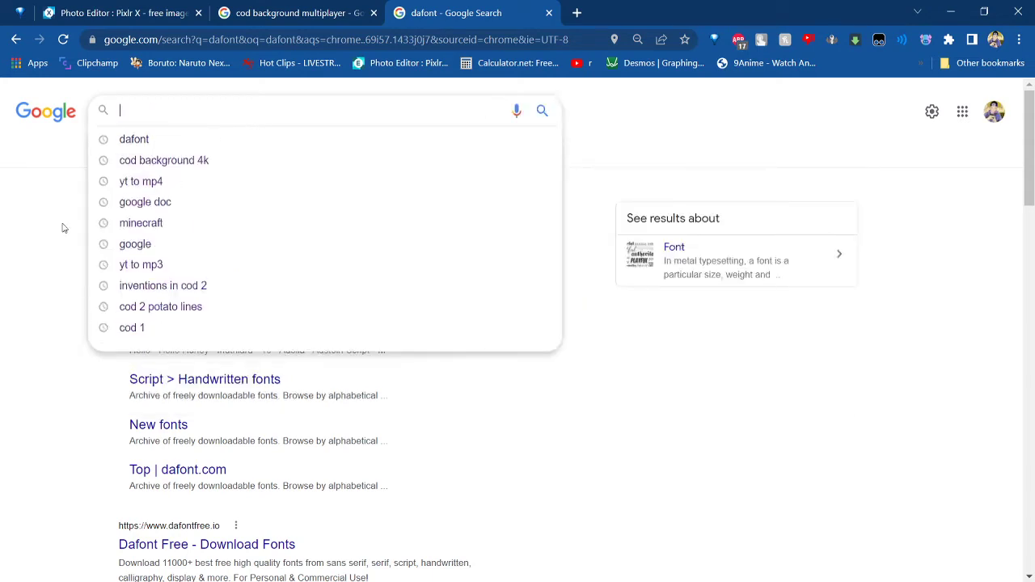
pyautogui.write('yt')
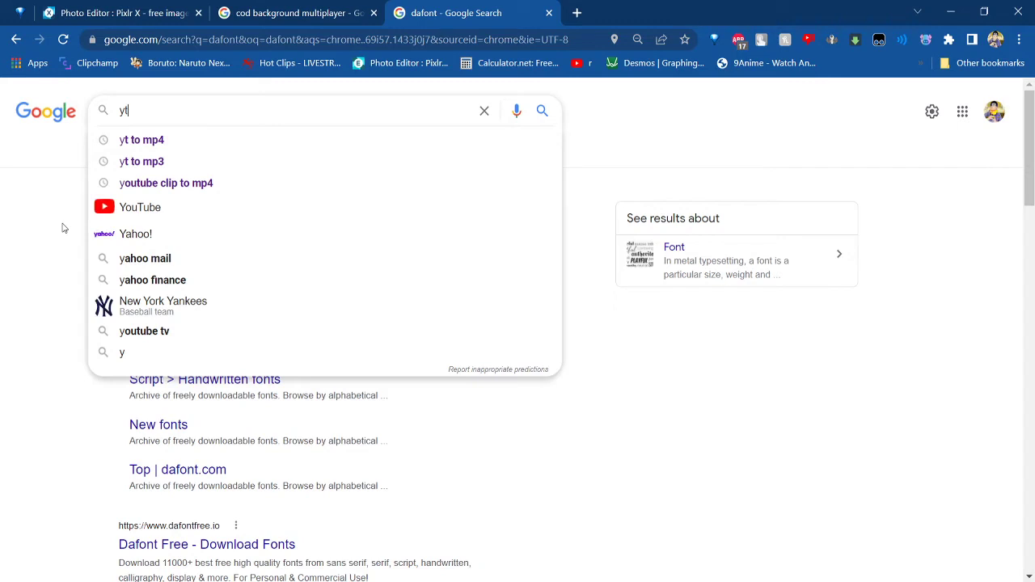
pyautogui.write(' font')
pyautogui.press('Return')
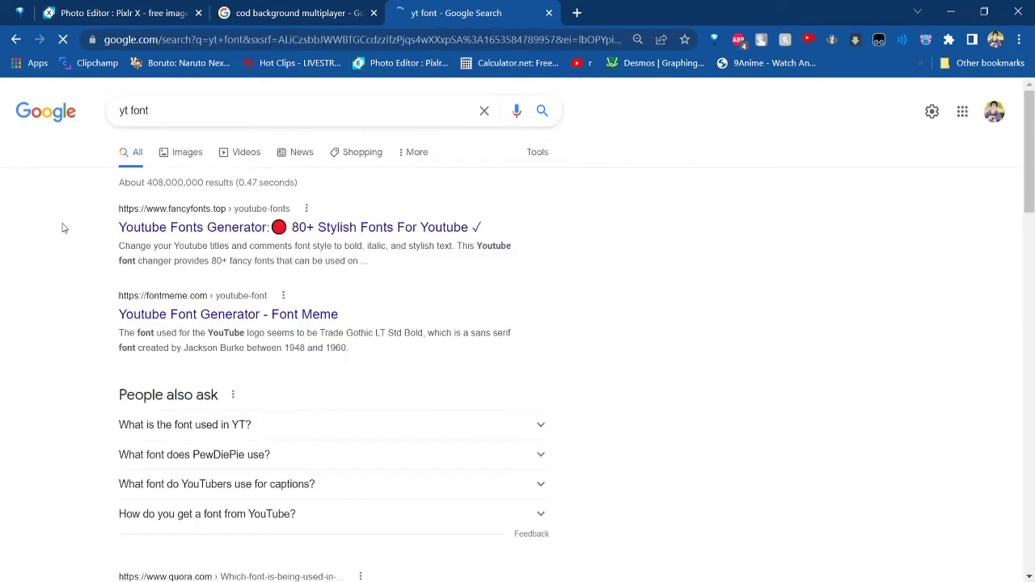
# Refine the web search to "yt fonts"
pyautogui.click(215, 112)
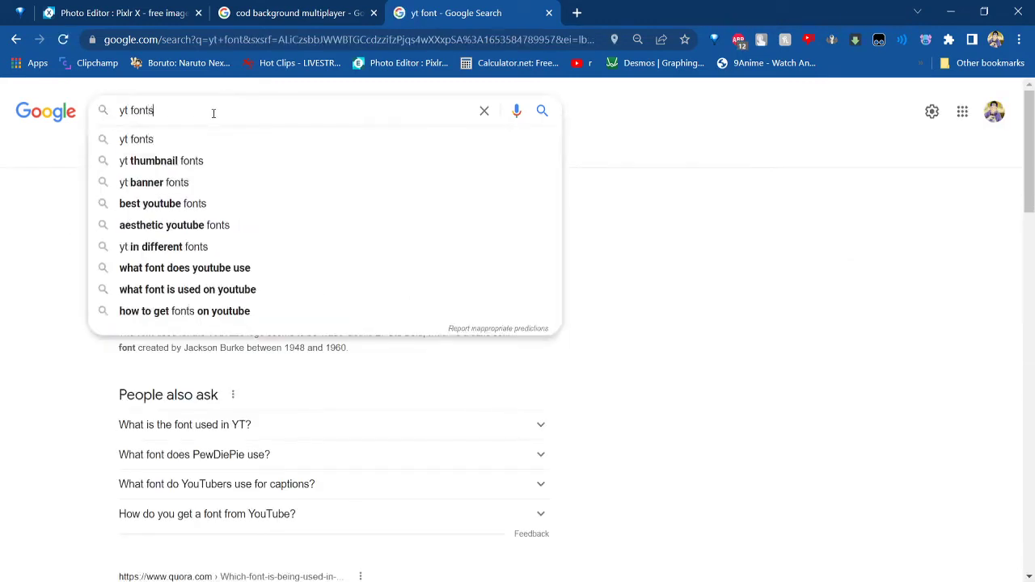
pyautogui.write('s')
pyautogui.press('Return')
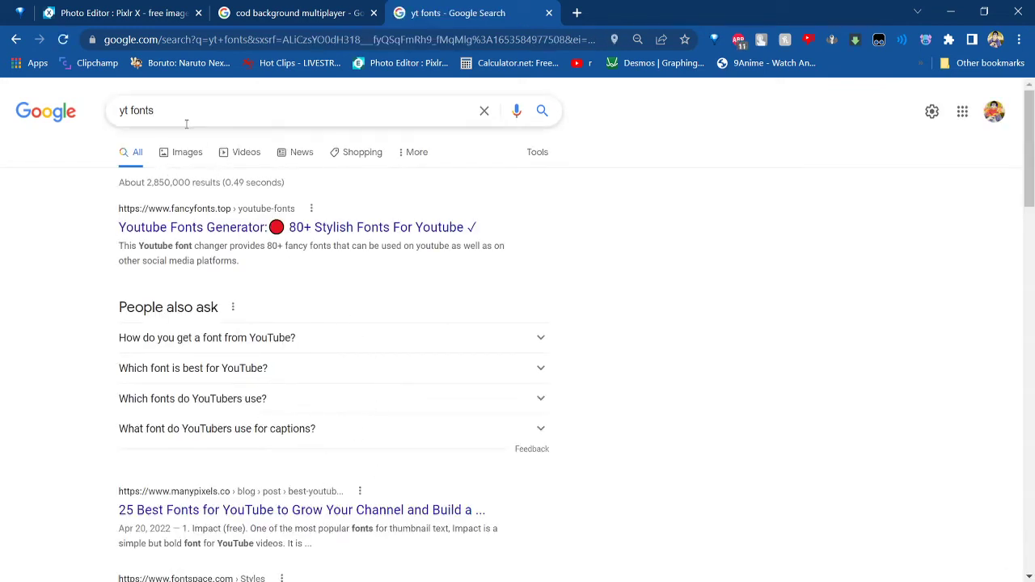
# Search the web for "bangers font" and open the Google Fonts page for Bangers
pyautogui.moveTo(158, 113); pyautogui.dragTo(104, 114)
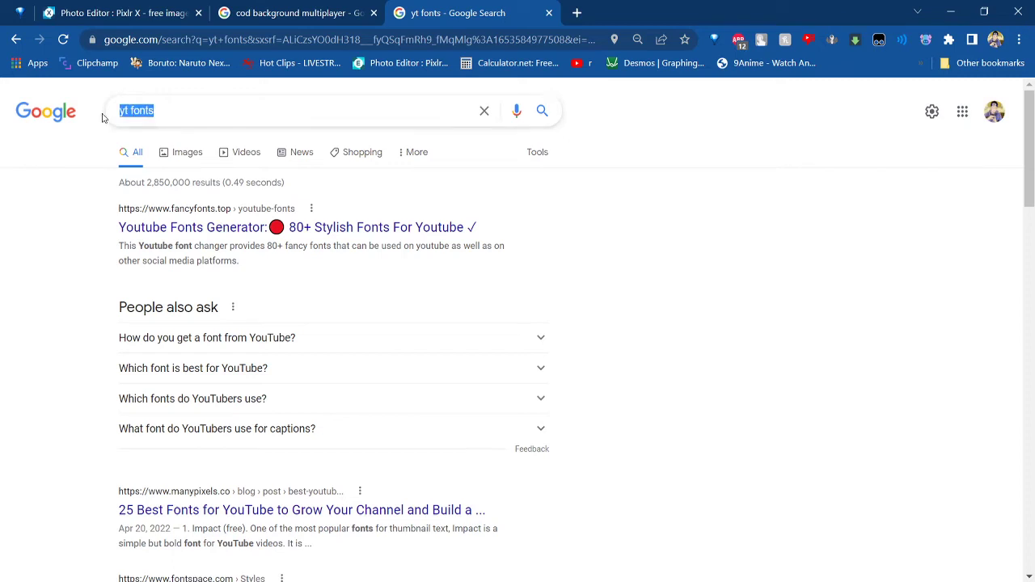
pyautogui.press('BackSpace')
pyautogui.write('b')
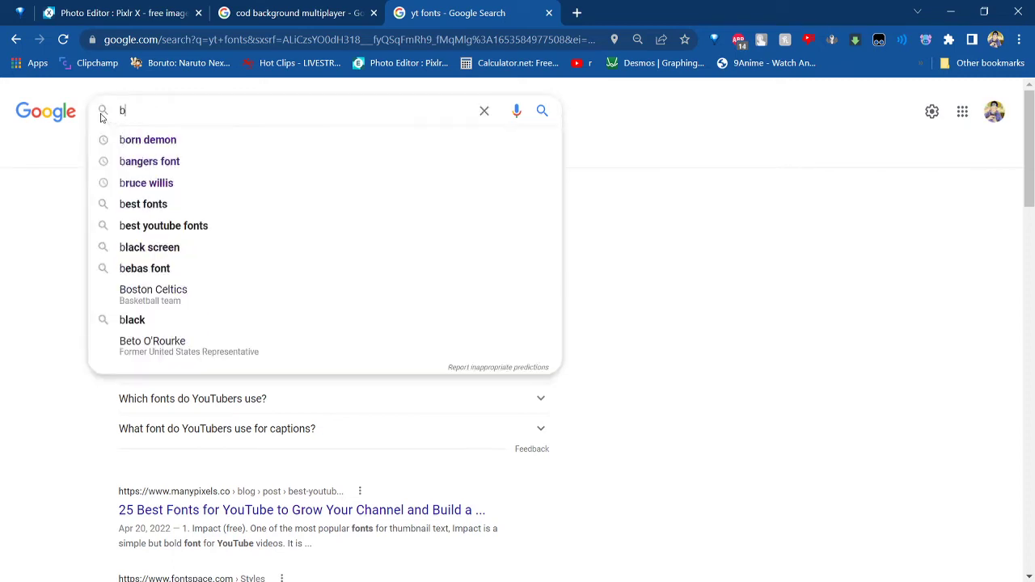
pyautogui.write('ange')
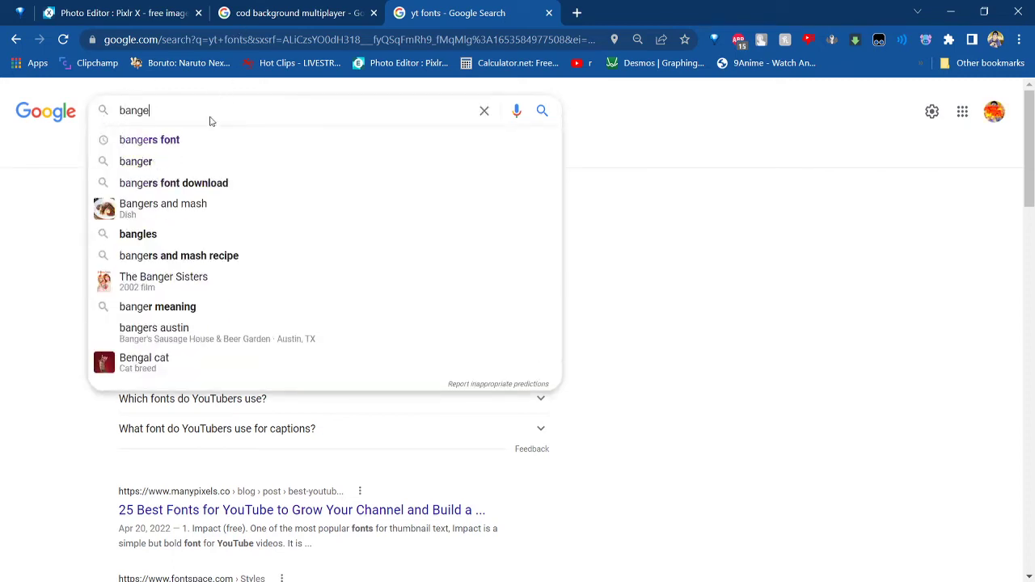
pyautogui.click(203, 137)
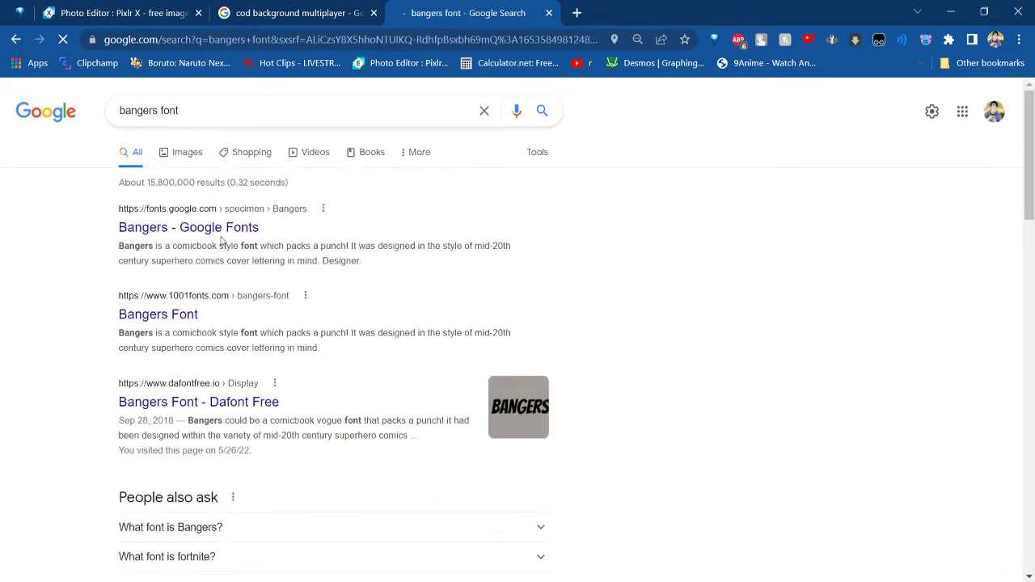
pyautogui.click(220, 233)
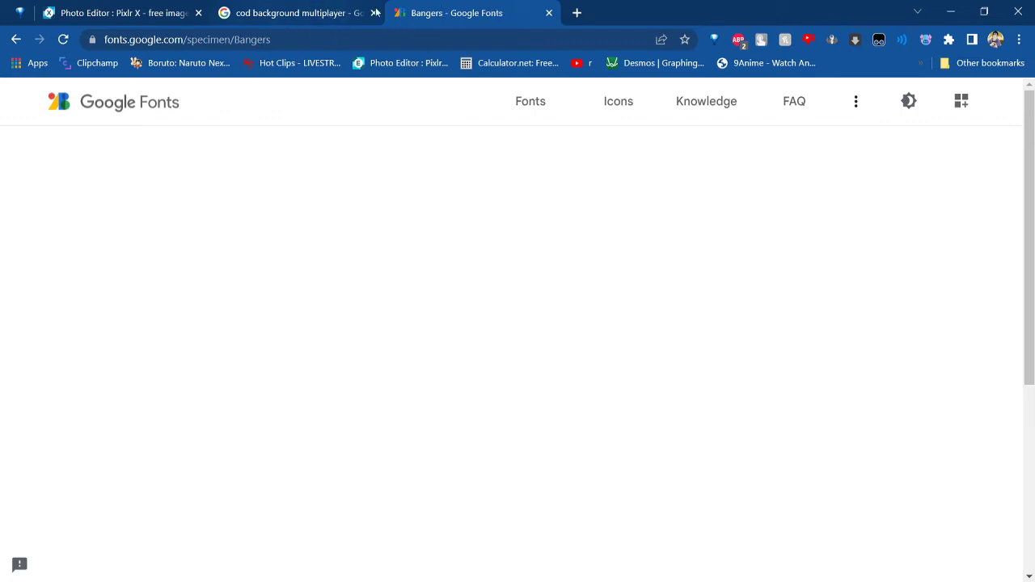
# Examine the style preview and type tester samples of the Bangers font on its Google Fonts page
pyautogui.click(312, 13)
pyautogui.click(457, 12)
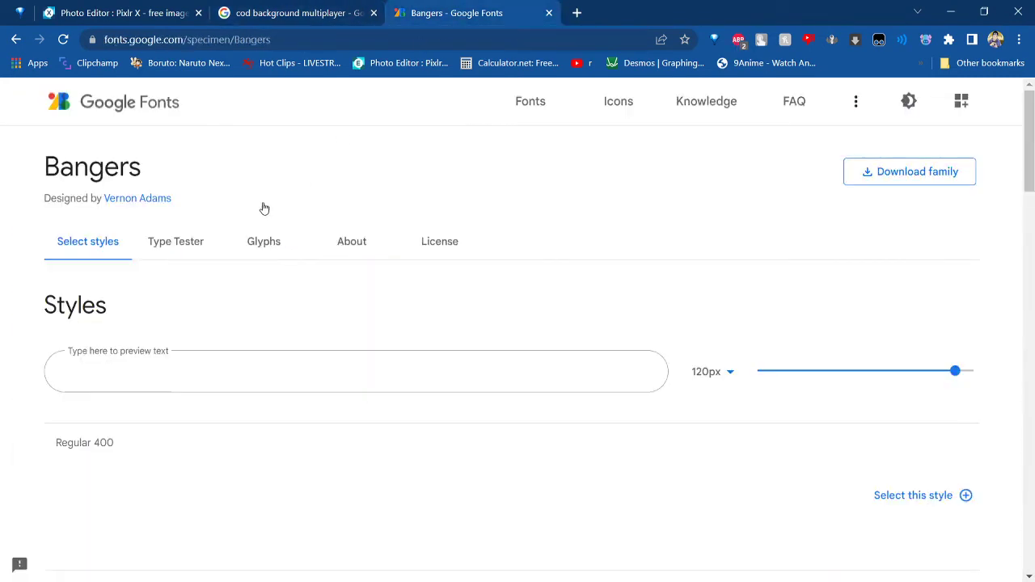
pyautogui.scroll(-2, 242, 215)
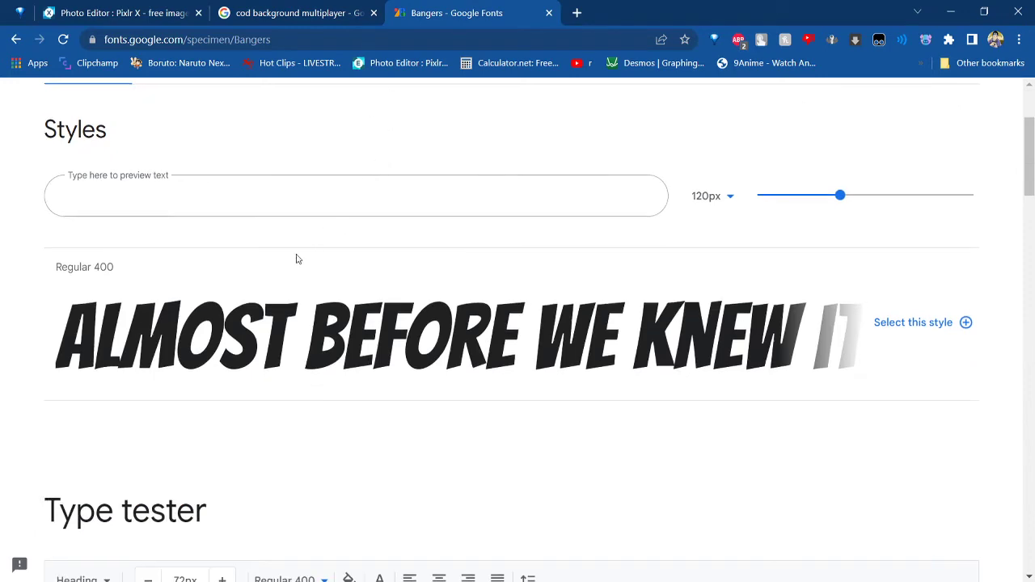
pyautogui.scroll(-2, 296, 259)
pyautogui.scroll(-2, 225, 314)
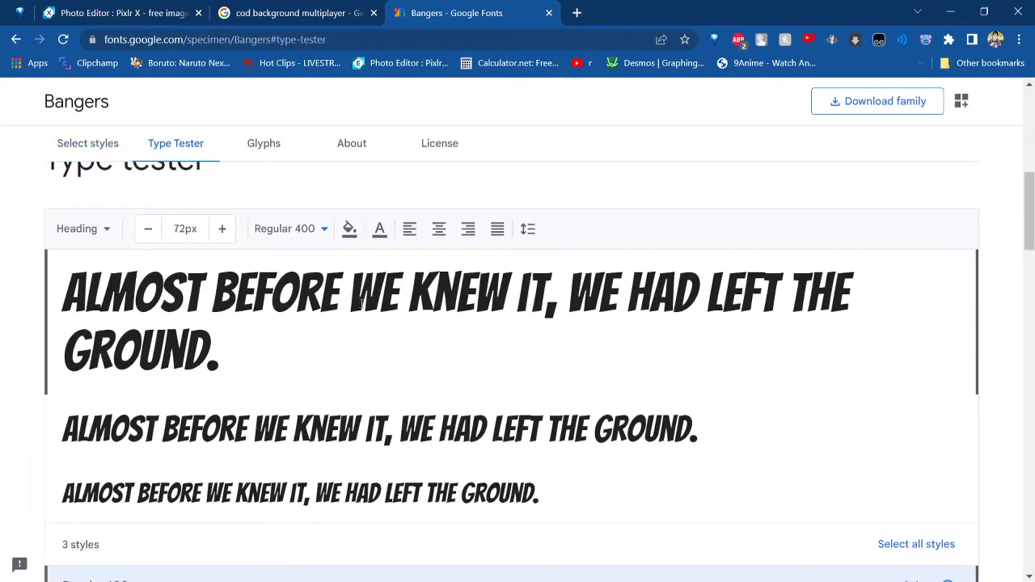
pyautogui.scroll(6, 362, 302)
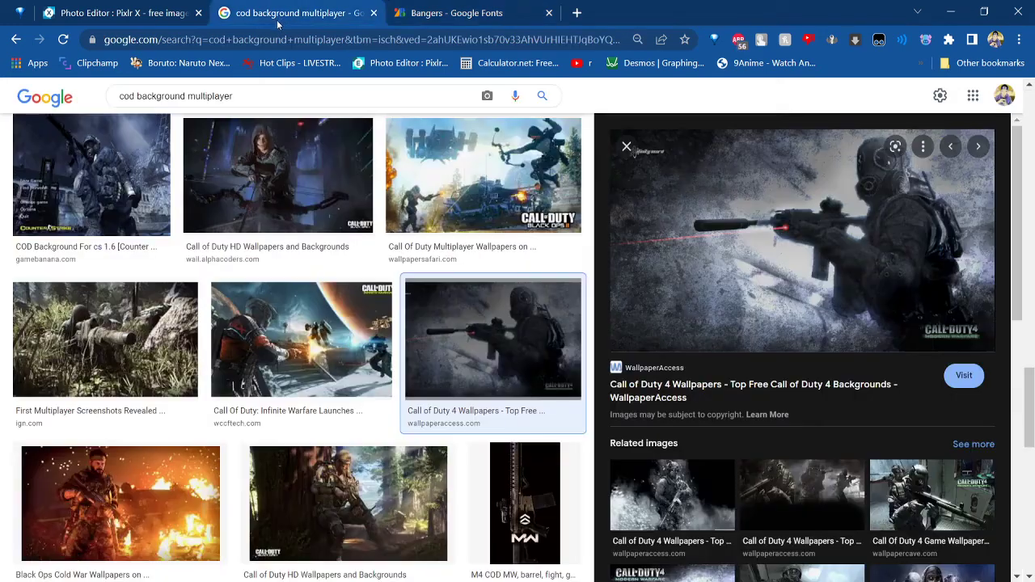
pyautogui.click(280, 13)
pyautogui.click(459, 12)
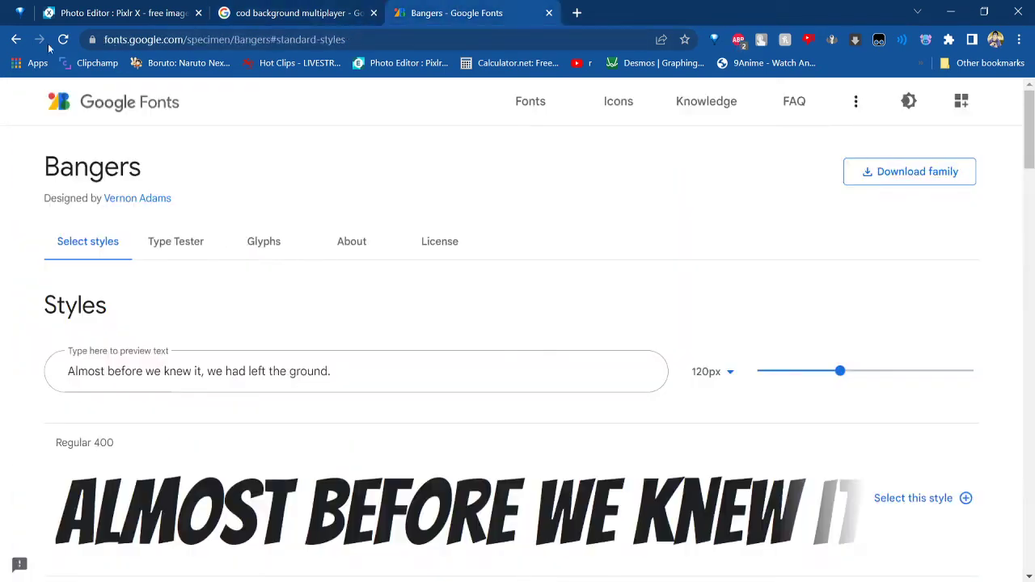
# Return to the bangers font search results and open the Bangers Font page on Dafont Free
pyautogui.click(17, 39)
pyautogui.click(231, 221)
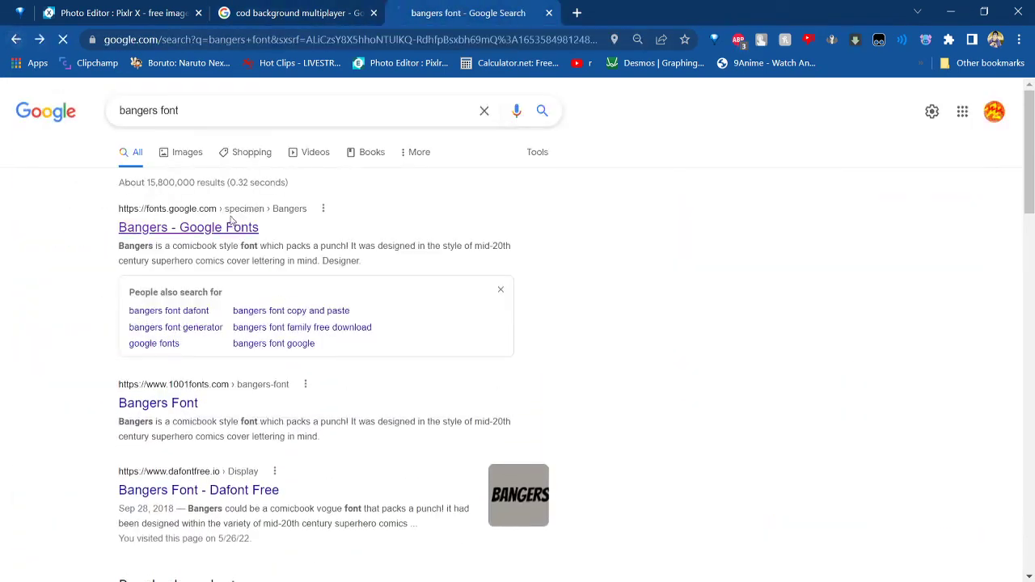
pyautogui.click(16, 39)
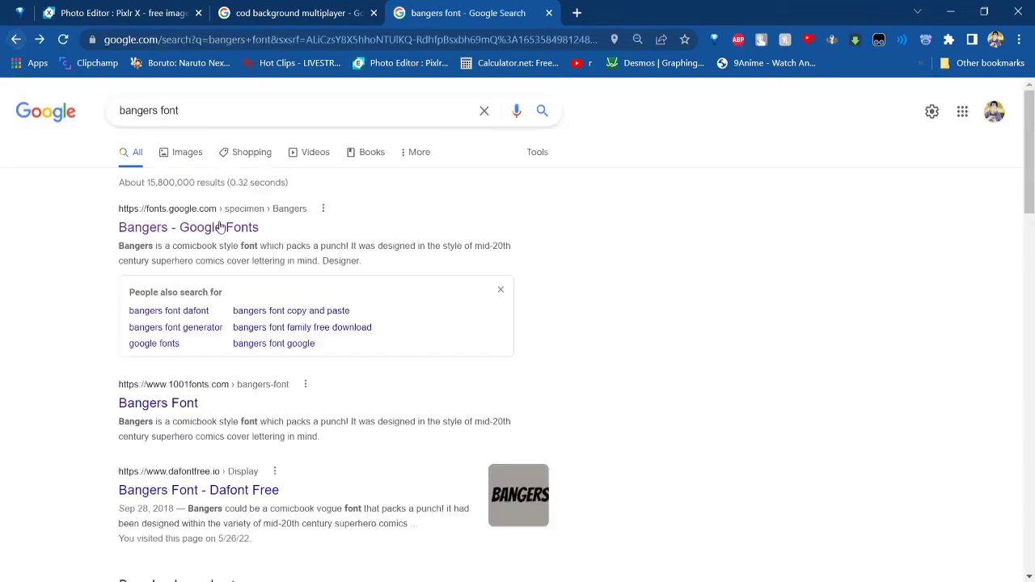
pyautogui.click(196, 487)
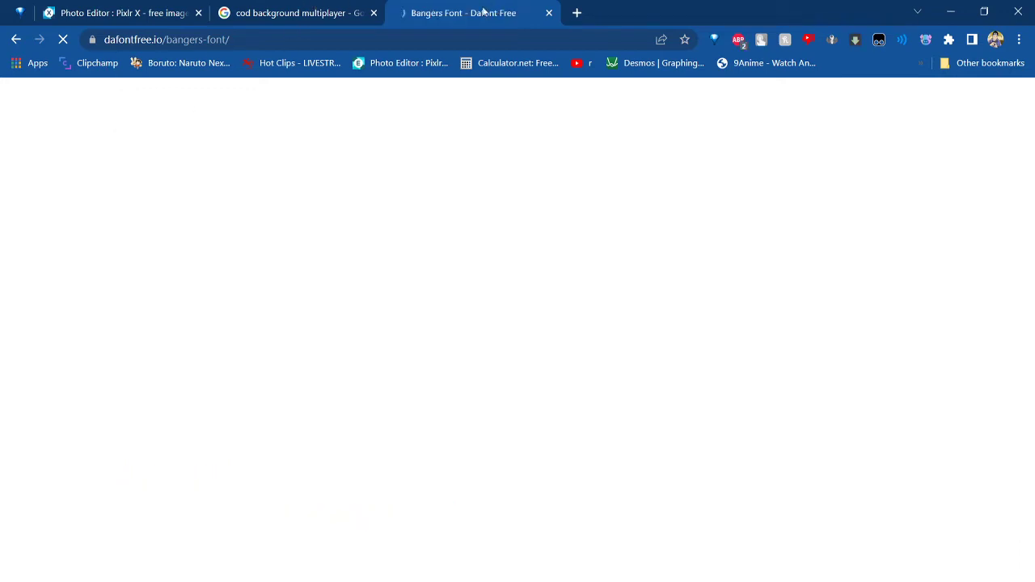
# Download bangers.zip from Dafont Free and close the download page
pyautogui.scroll(-10, 387, 213)
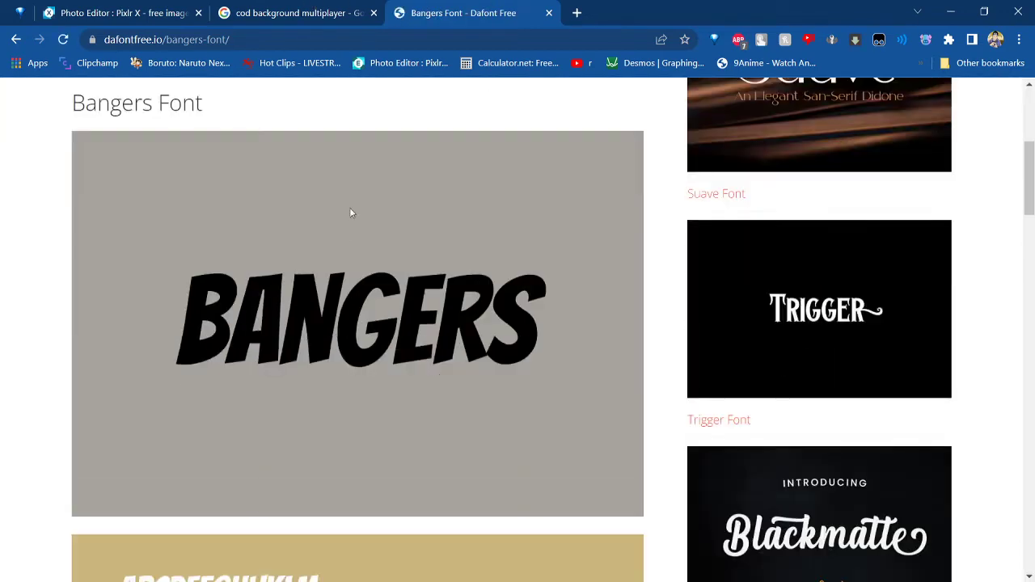
pyautogui.scroll(-4, 330, 232)
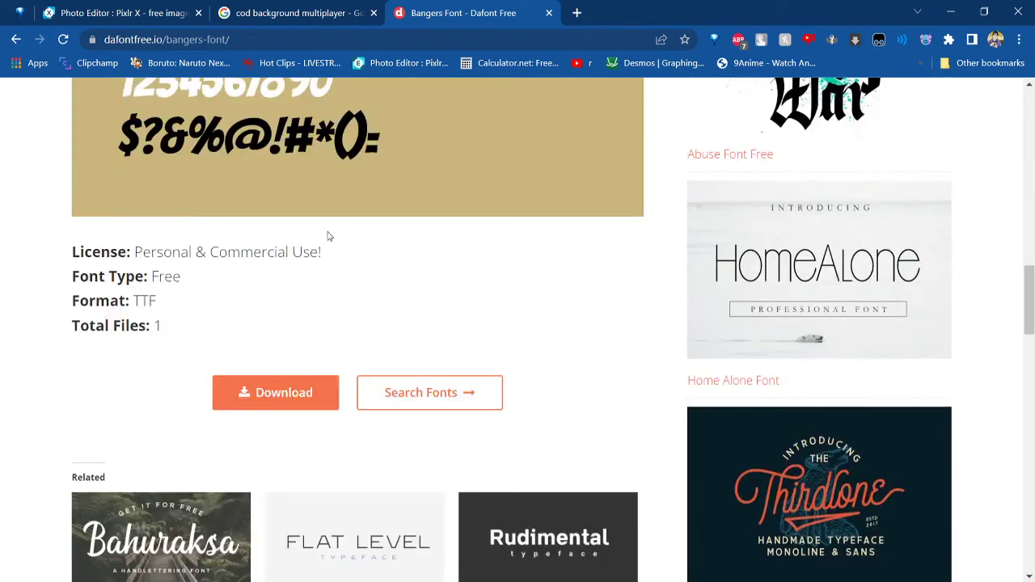
pyautogui.click(306, 382)
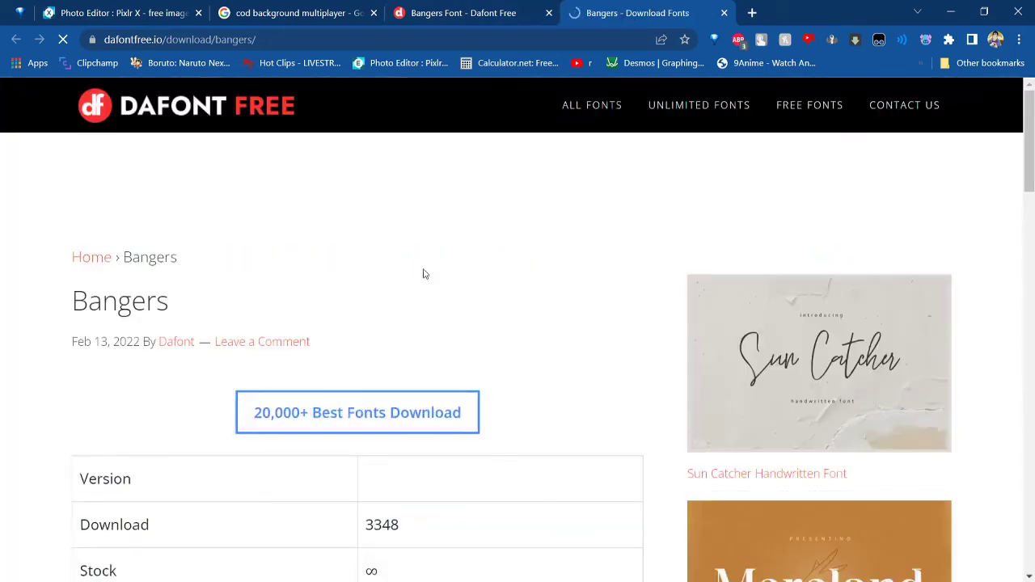
pyautogui.scroll(-9, 375, 397)
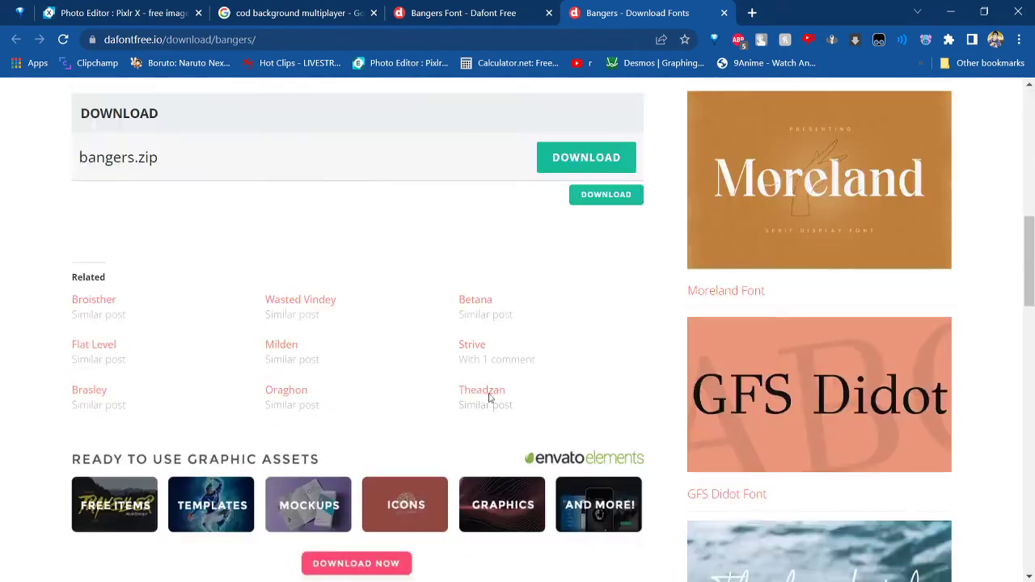
pyautogui.click(576, 156)
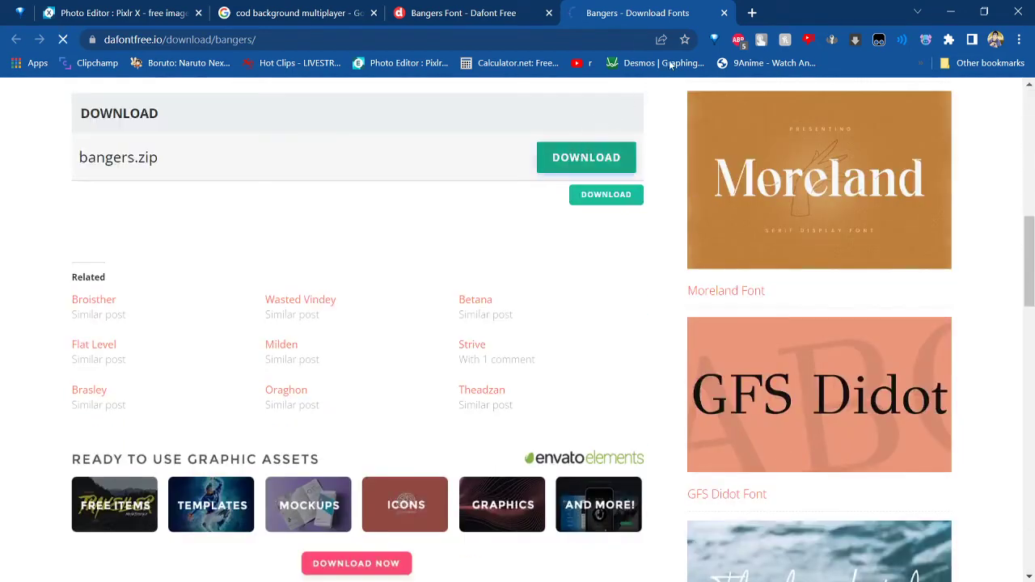
pyautogui.click(724, 12)
# Switch back to Pixlr X, add the downloaded Bangers font as a local font and apply it to the COD text
pyautogui.click(106, 11)
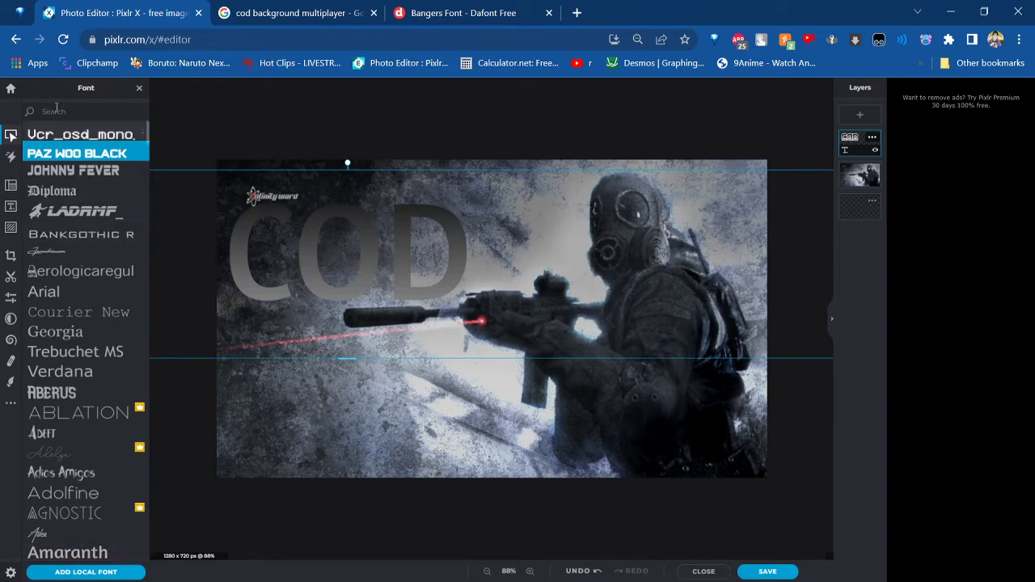
pyautogui.click(97, 571)
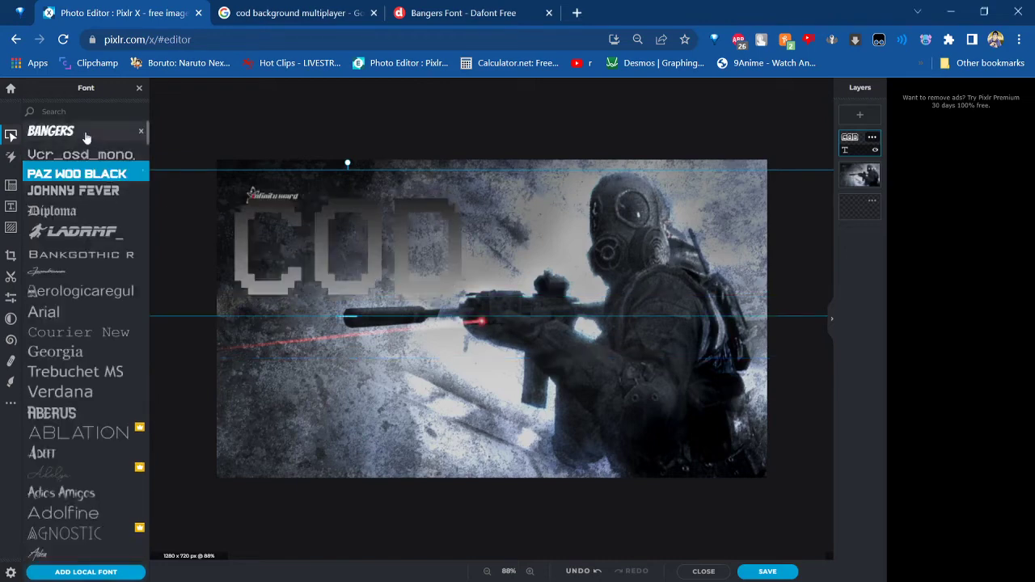
pyautogui.click(86, 131)
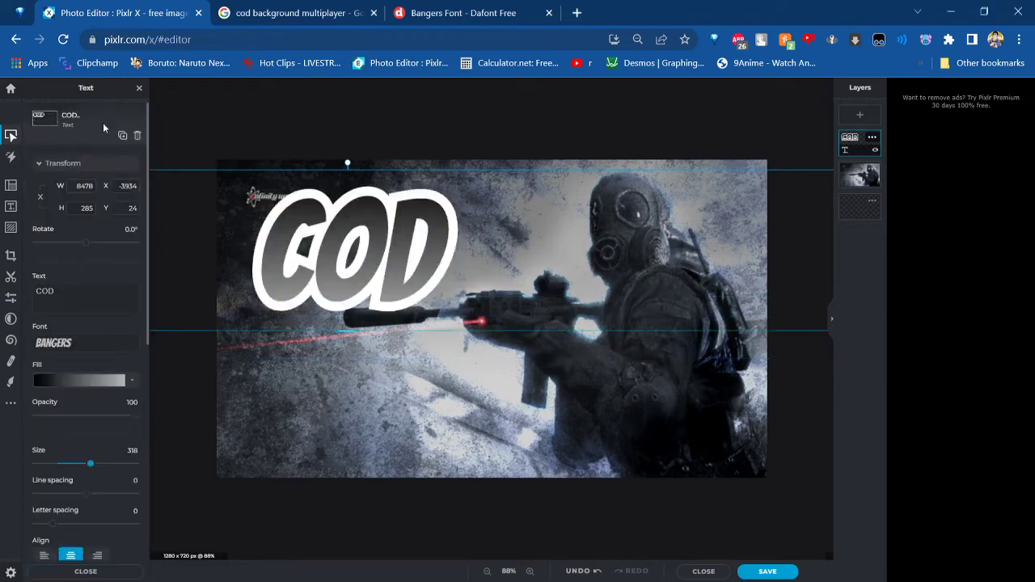
# Change the COD text's font to PAZ WOO BLACK
pyautogui.click(77, 344)
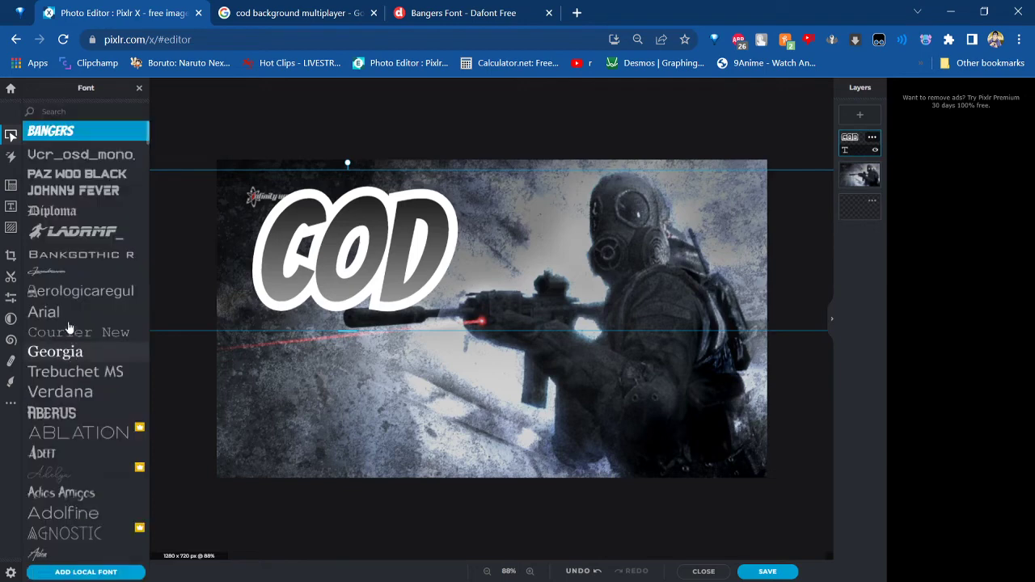
pyautogui.click(78, 176)
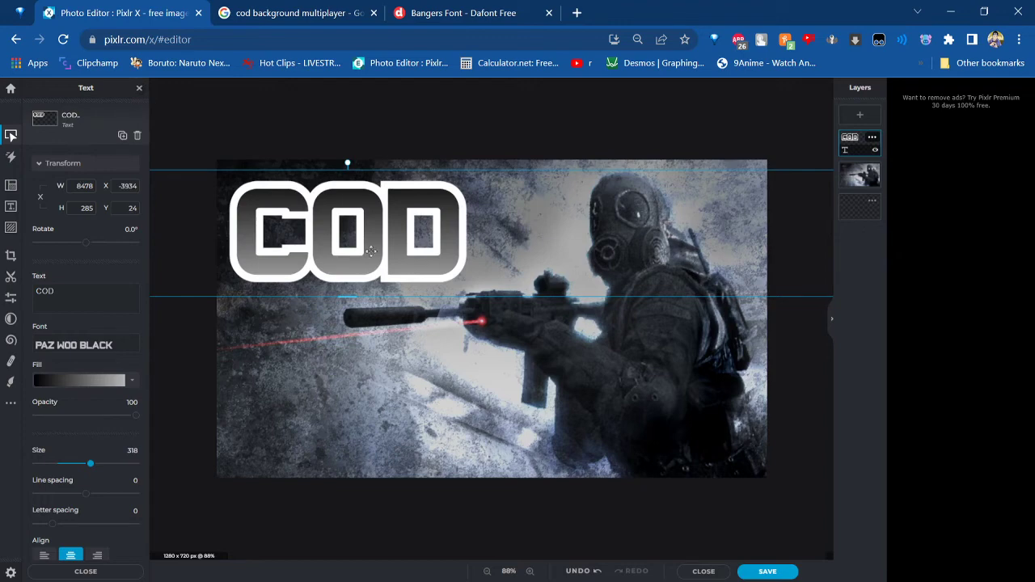
# Duplicate the COD text and move the copy directly below the original, to about X -3906, Y 283
pyautogui.rightClick(672, 221)
pyautogui.click(701, 333)
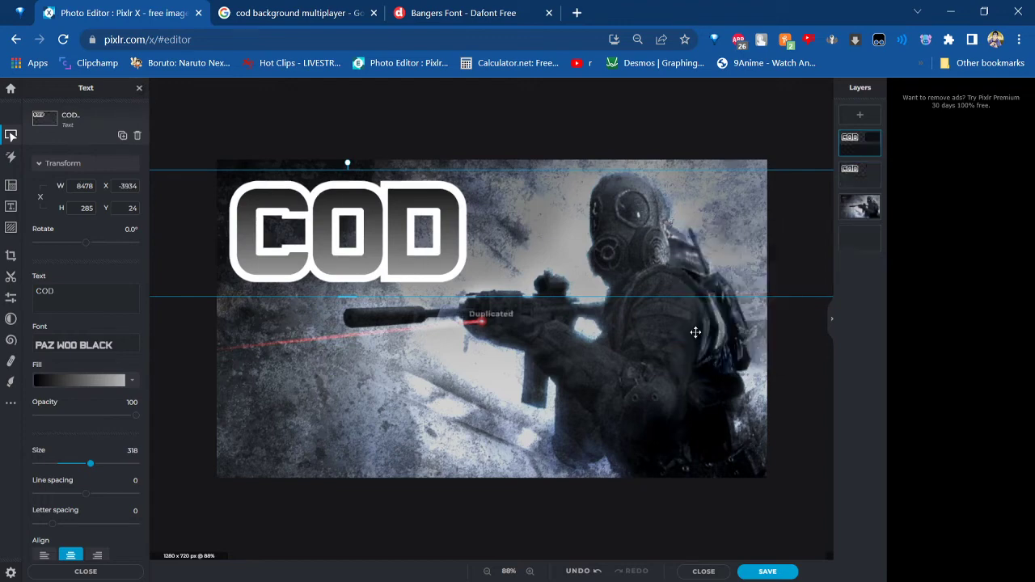
pyautogui.moveTo(530, 231); pyautogui.dragTo(539, 341)
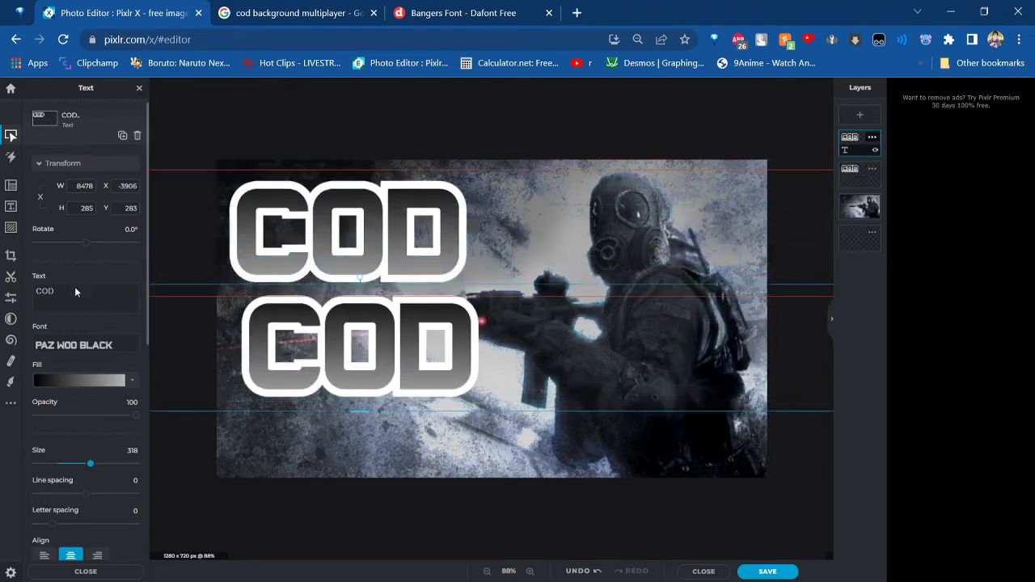
# Replace the duplicated text's wording with "Commentary"
pyautogui.moveTo(74, 290); pyautogui.dragTo(40, 300)
pyautogui.write('C')
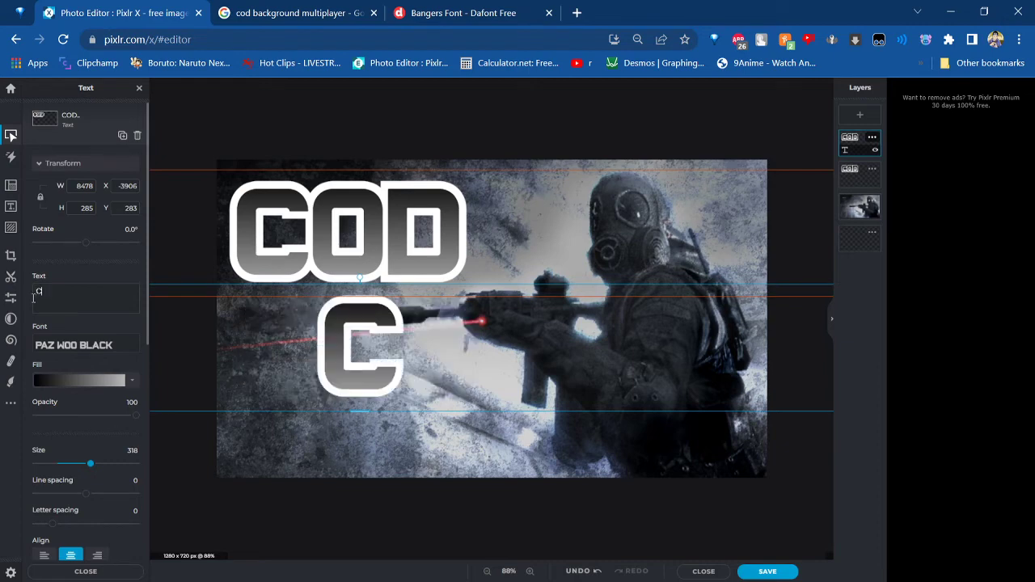
pyautogui.write('ommentary')
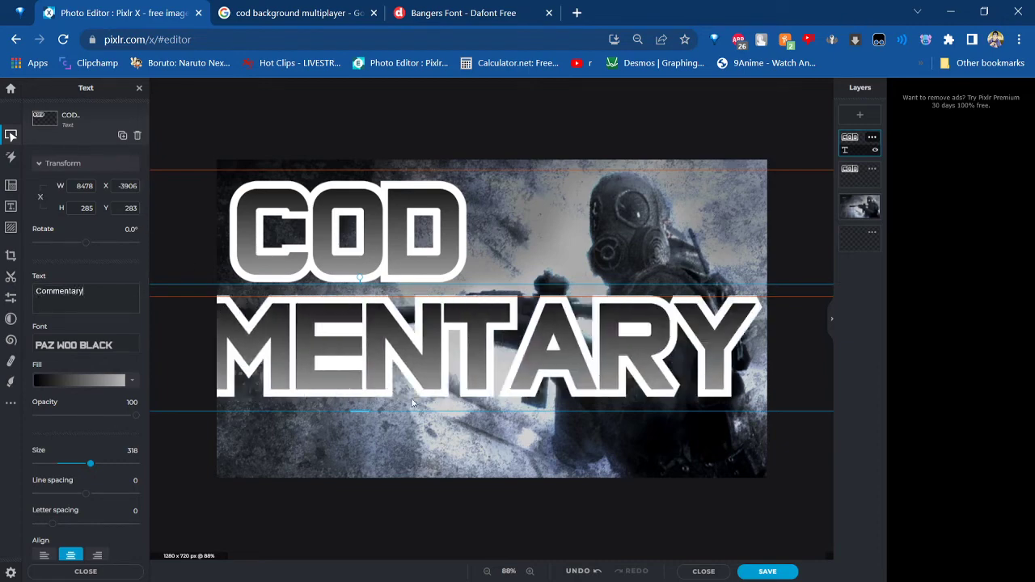
pyautogui.click(360, 415)
pyautogui.click(363, 411)
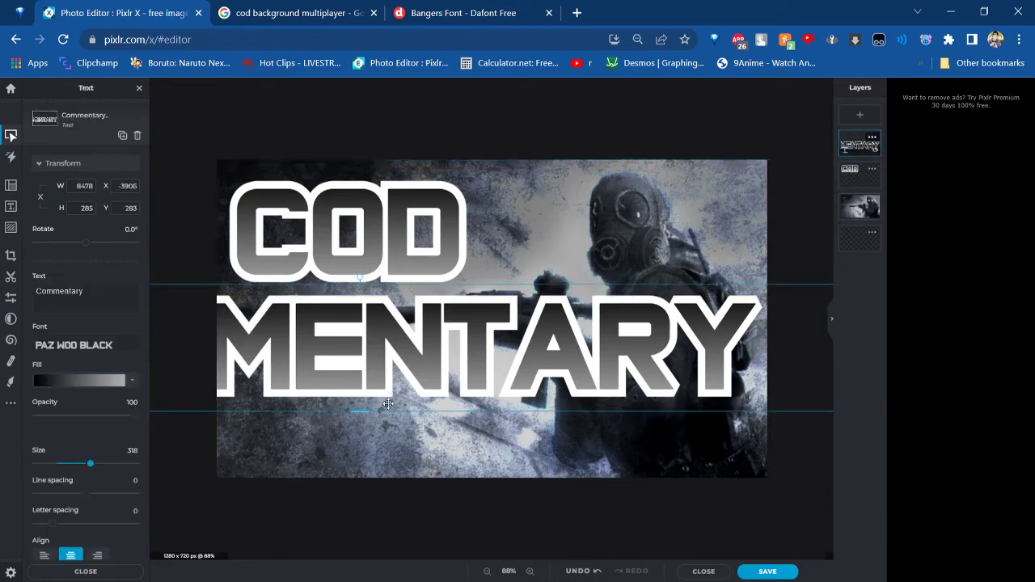
# Resize the Commentary text to about size 184 and place it below COD at about X -1873, Y 309
pyautogui.moveTo(363, 412); pyautogui.dragTo(372, 327)
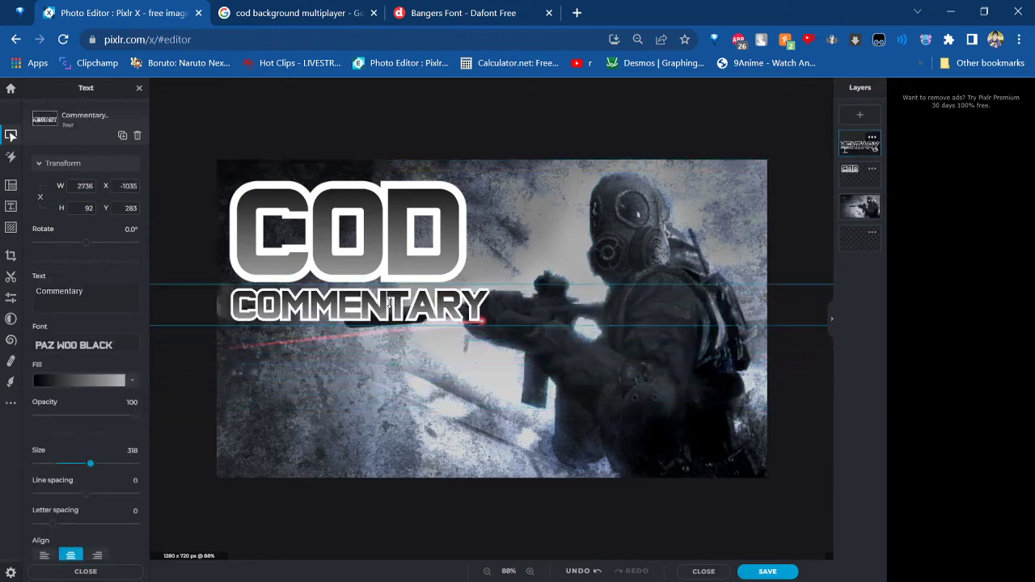
pyautogui.moveTo(550, 323); pyautogui.dragTo(580, 368)
pyautogui.moveTo(396, 369); pyautogui.dragTo(403, 394)
pyautogui.moveTo(472, 351); pyautogui.dragTo(536, 326)
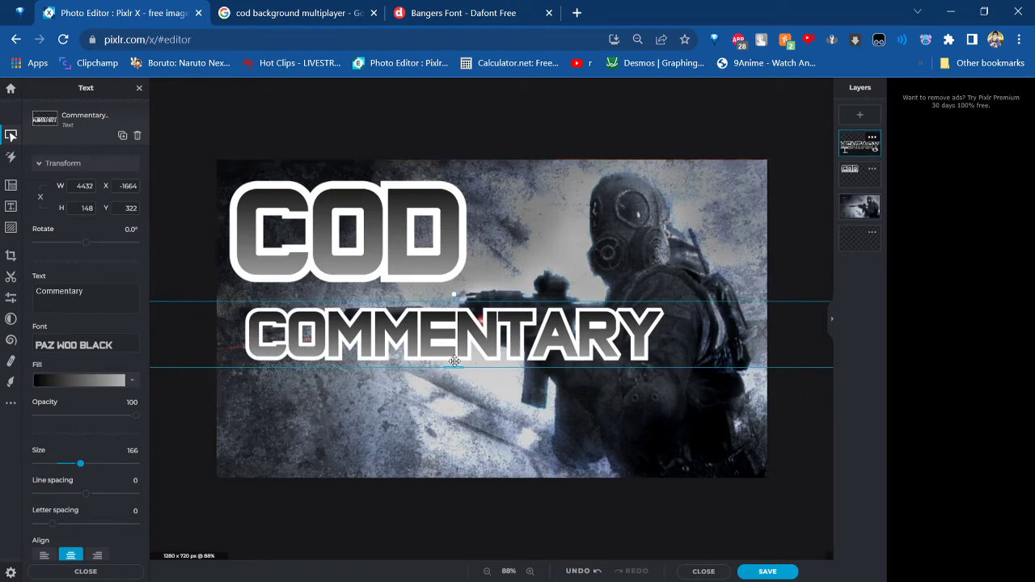
pyautogui.moveTo(455, 366); pyautogui.dragTo(482, 348)
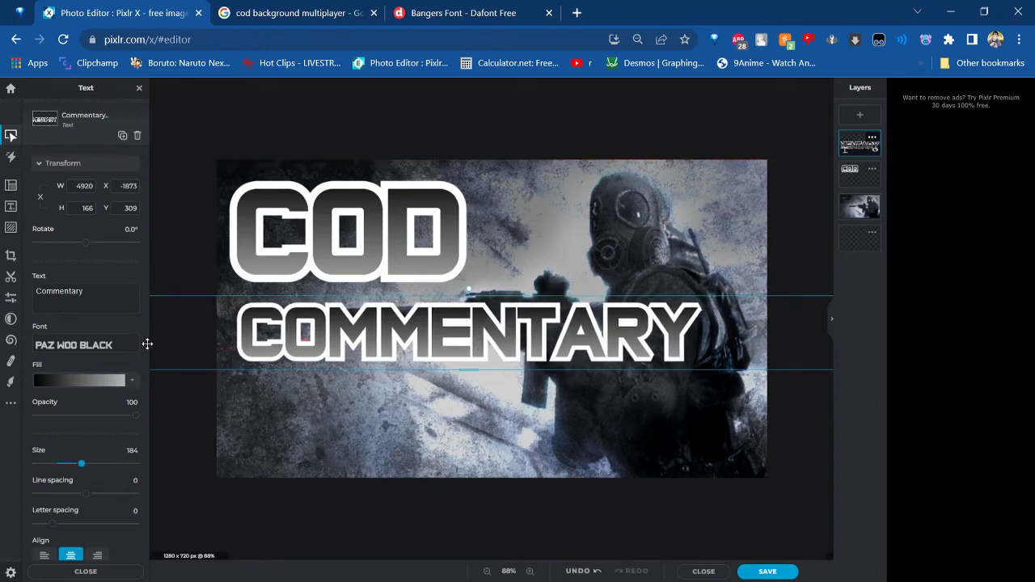
# Change the Commentary text's font to Bangers and shift the text to about X -2001, Y 293
pyautogui.click(103, 354)
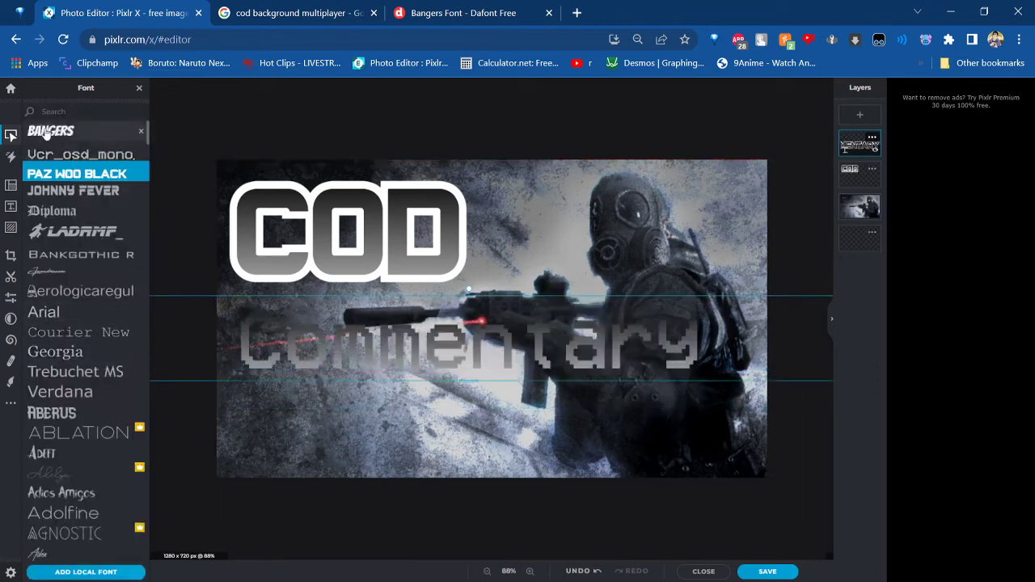
pyautogui.click(97, 130)
pyautogui.moveTo(524, 328); pyautogui.dragTo(467, 321)
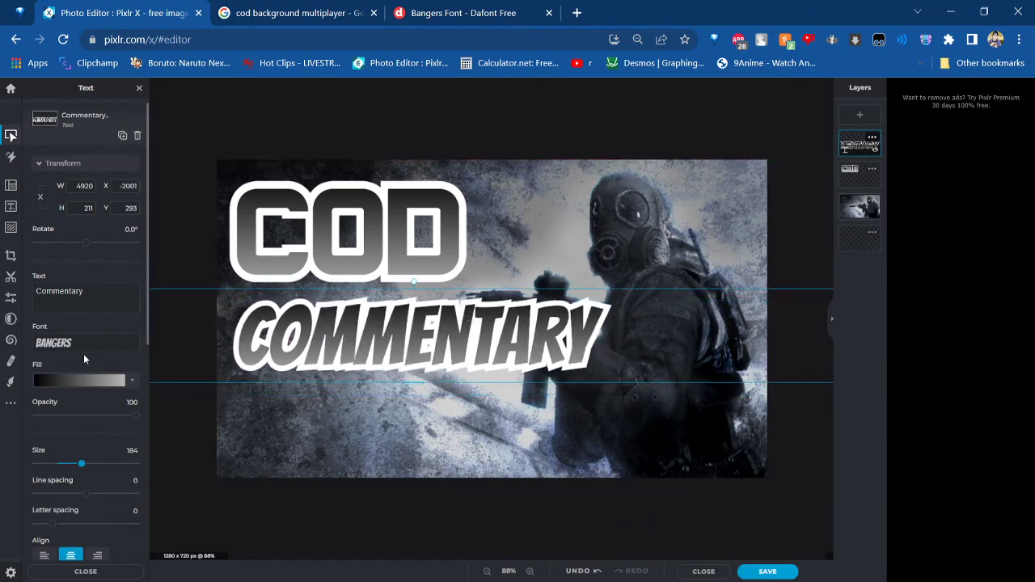
pyautogui.click(82, 345)
pyautogui.click(69, 132)
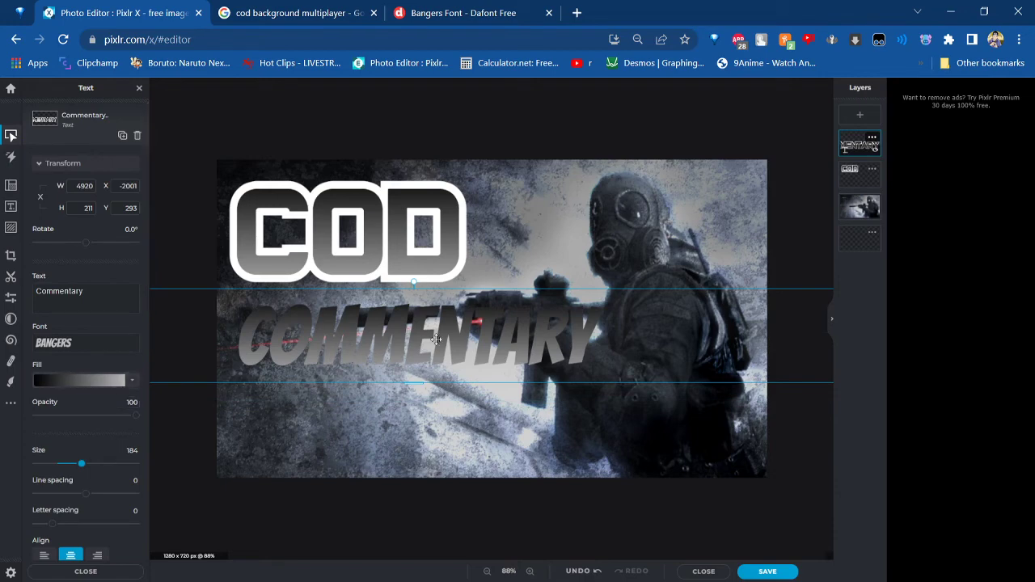
# Enlarge the Commentary text to about size 191 and position it just under COD at about X -2077, Y 291
pyautogui.moveTo(457, 337)
pyautogui.mouseDown()
pyautogui.moveTo(458, 409)
pyautogui.moveTo(450, 353)
pyautogui.mouseUp()
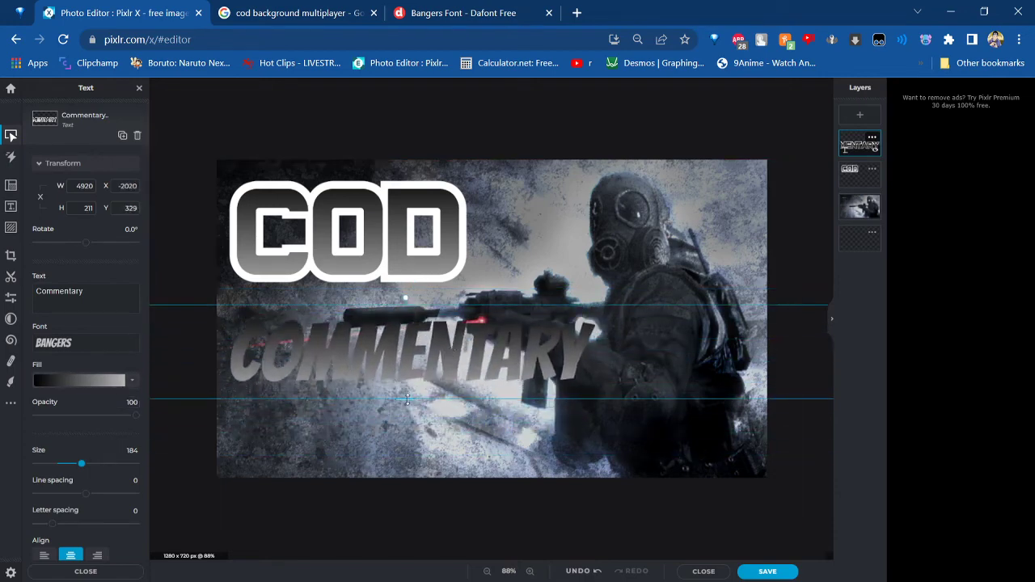
pyautogui.moveTo(408, 399); pyautogui.dragTo(408, 403)
pyautogui.moveTo(431, 361); pyautogui.dragTo(445, 344)
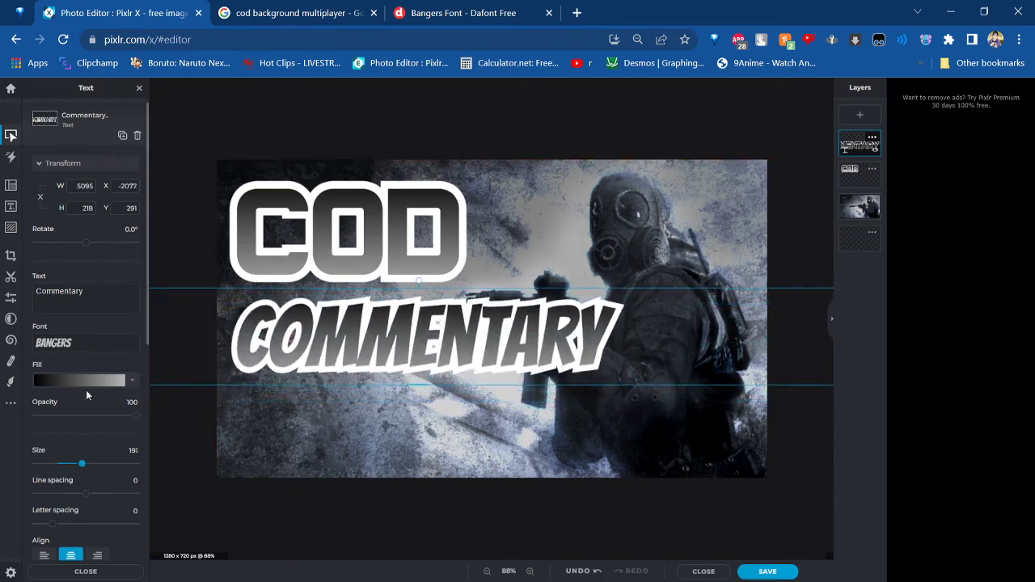
# Fill the Commentary text with the linear gradient preset running from teal through red to near-black
pyautogui.click(132, 380)
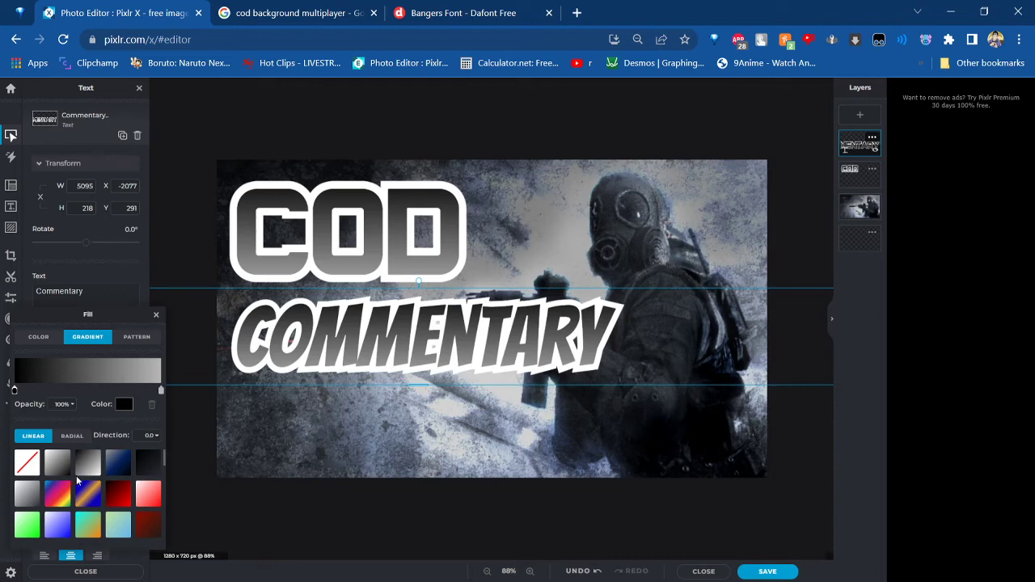
pyautogui.click(89, 471)
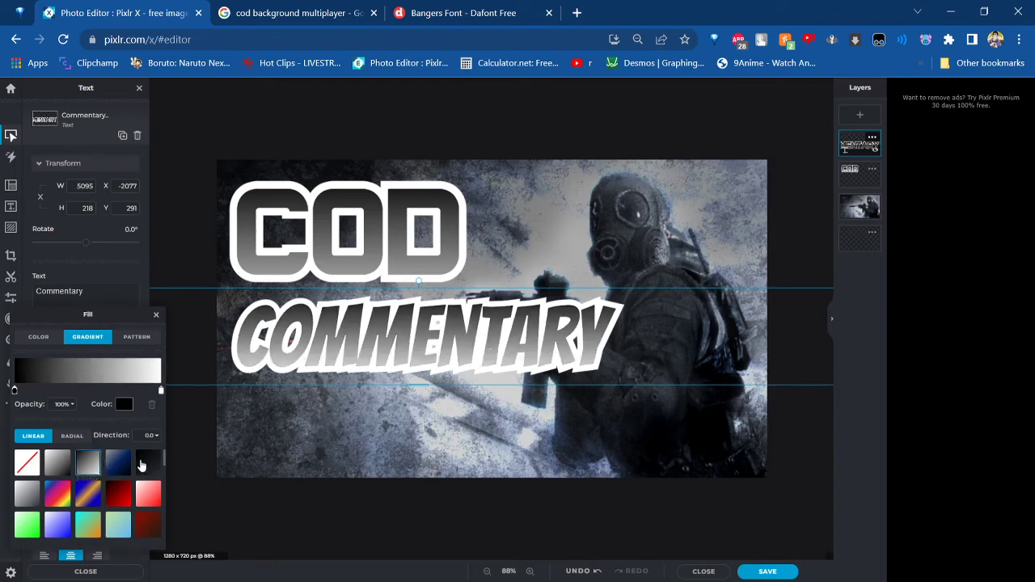
pyautogui.click(142, 465)
pyautogui.scroll(-3, 87, 473)
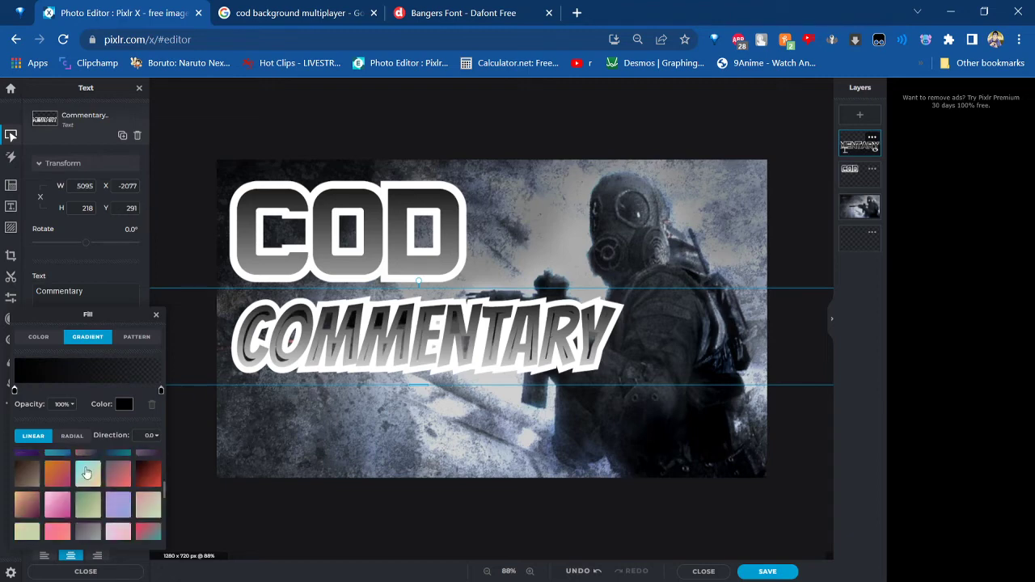
pyautogui.scroll(-2, 68, 482)
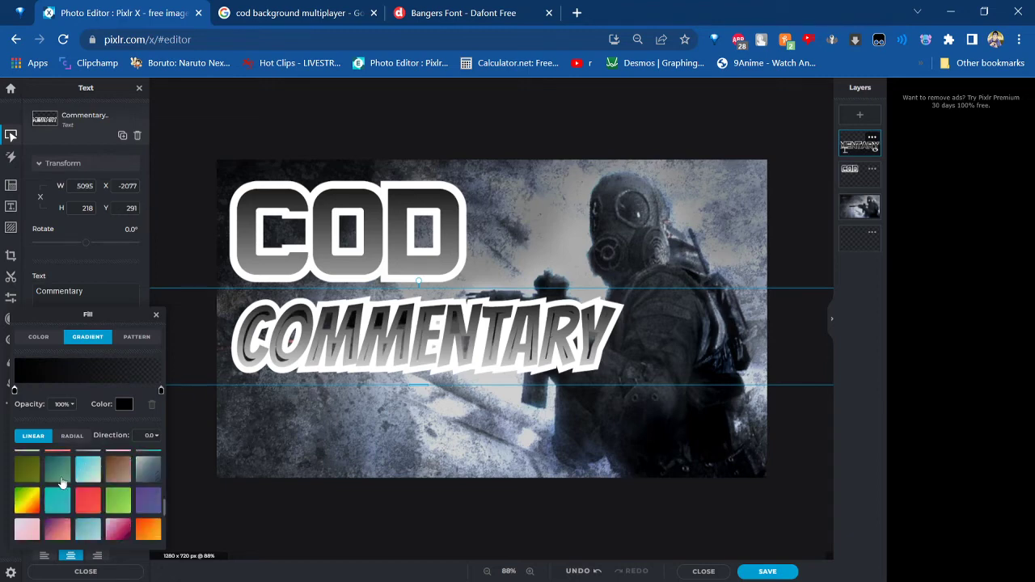
pyautogui.scroll(-2, 52, 505)
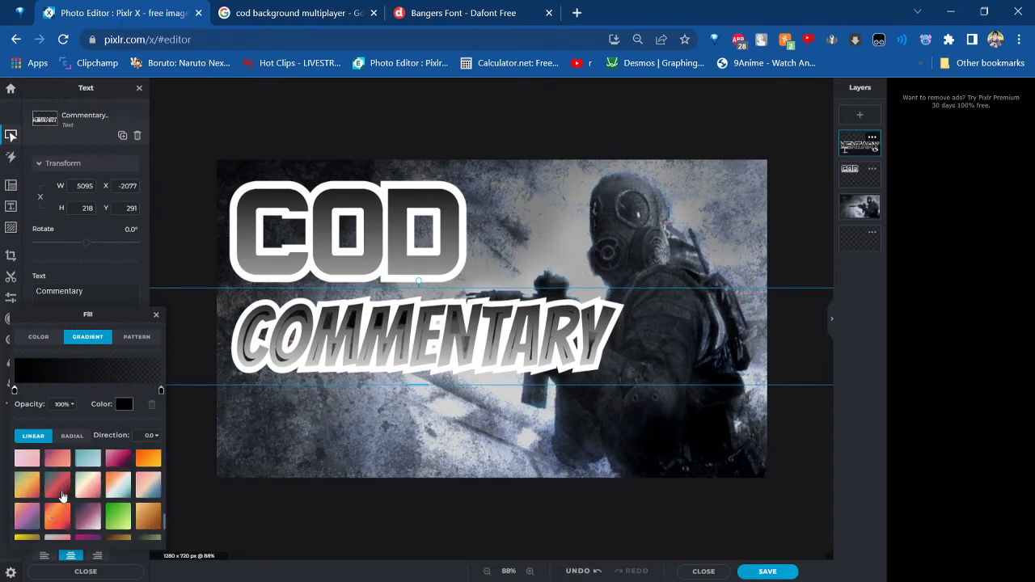
pyautogui.click(64, 491)
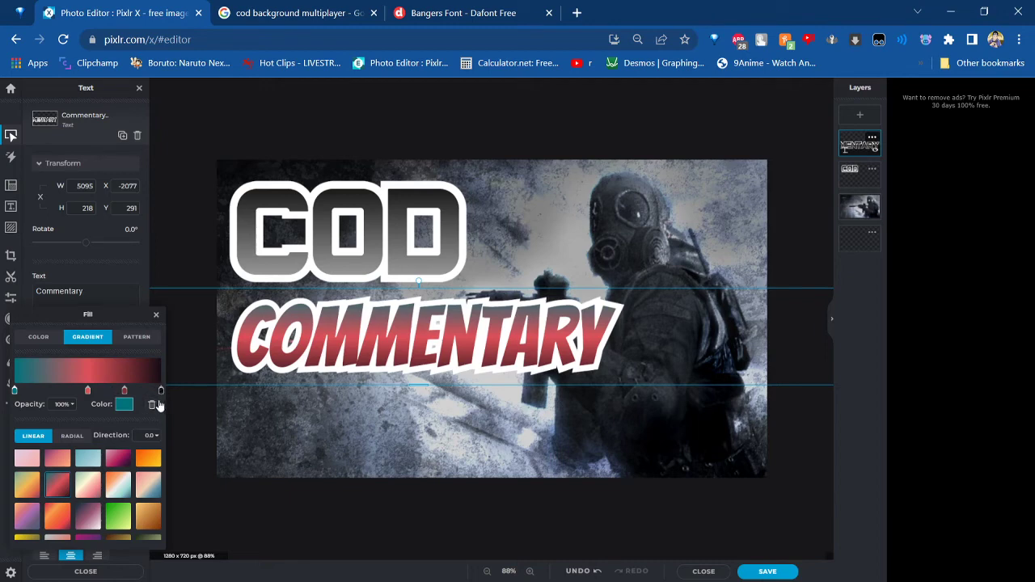
# Remove the near-black and dark red stops from the Commentary gradient and put the red stop at its end
pyautogui.click(158, 397)
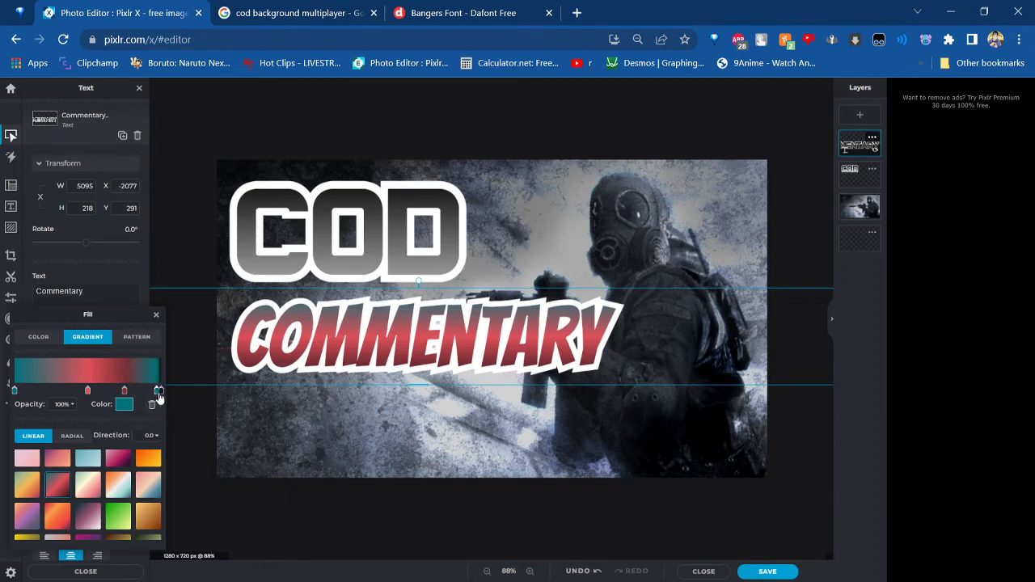
pyautogui.click(151, 404)
pyautogui.click(160, 392)
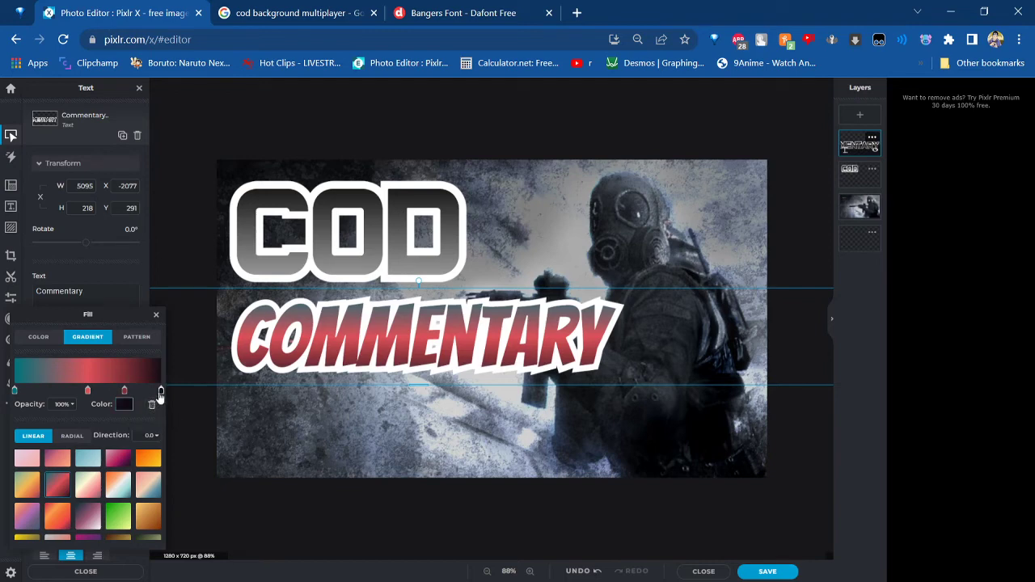
pyautogui.click(151, 405)
pyautogui.moveTo(125, 393); pyautogui.dragTo(160, 393)
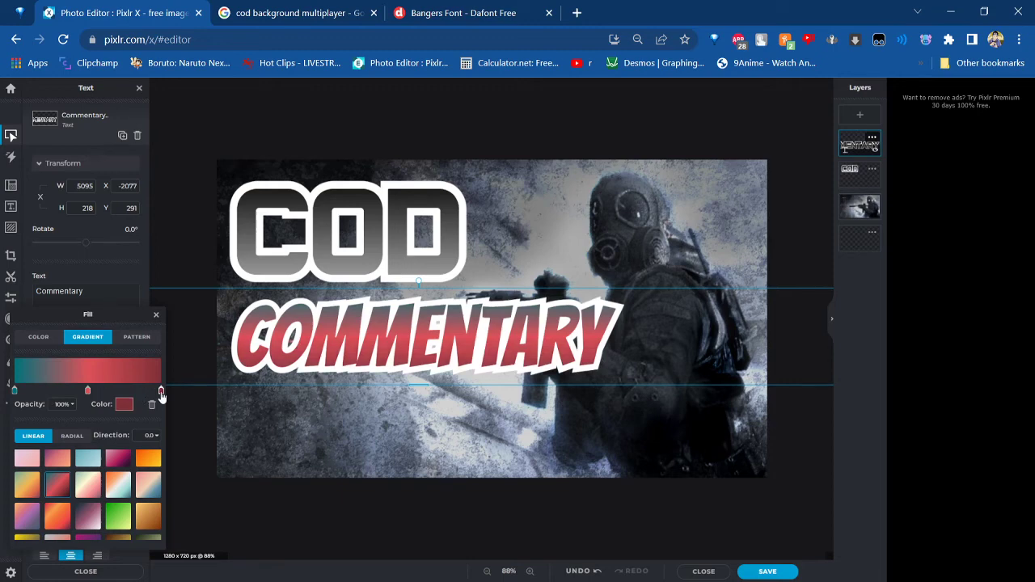
pyautogui.click(151, 404)
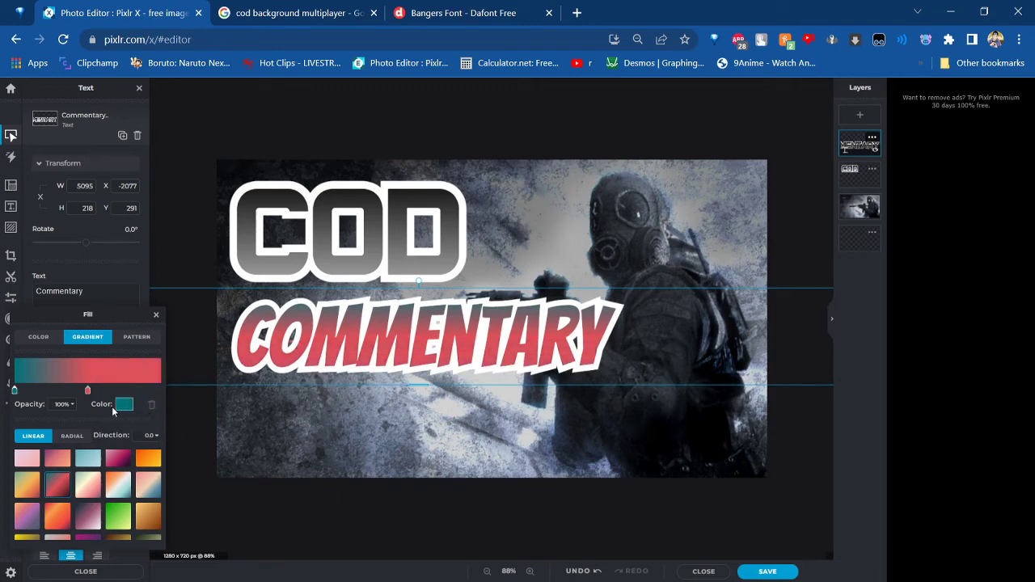
pyautogui.click(185, 398)
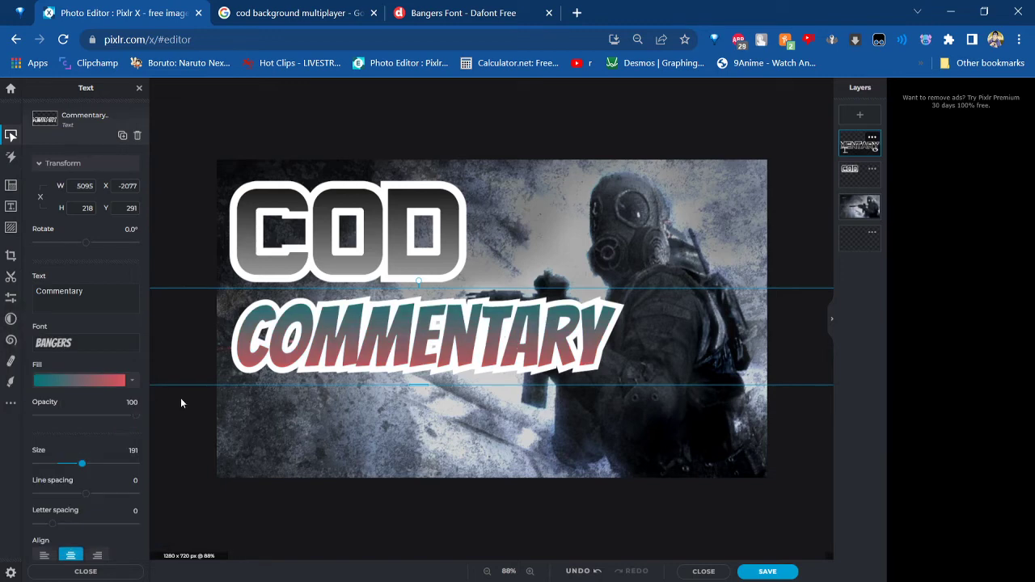
# Move the Commentary gradient's red stop inward to about four fifths of the gradient's length
pyautogui.click(121, 380)
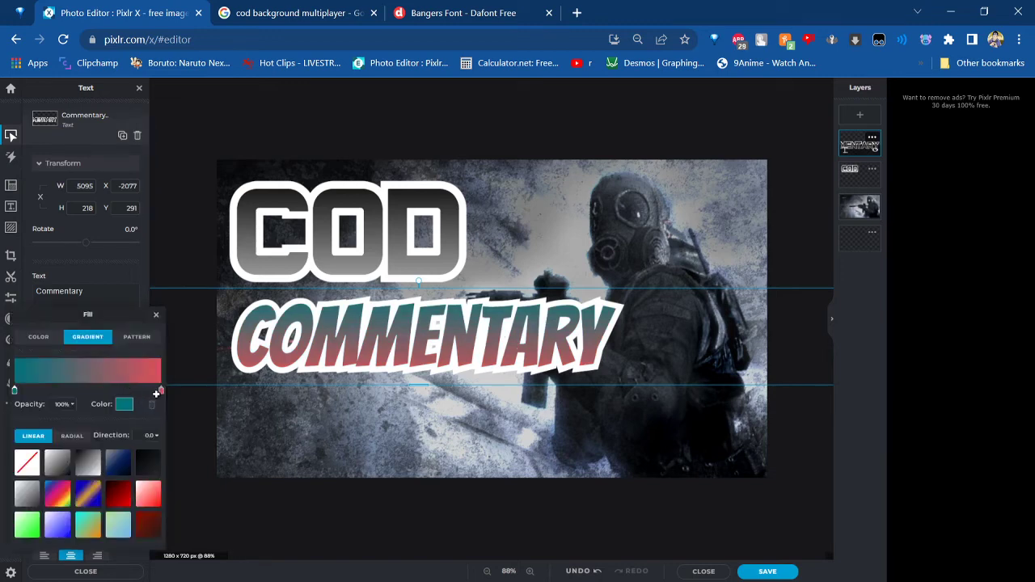
pyautogui.click(158, 391)
pyautogui.moveTo(159, 397); pyautogui.dragTo(129, 395)
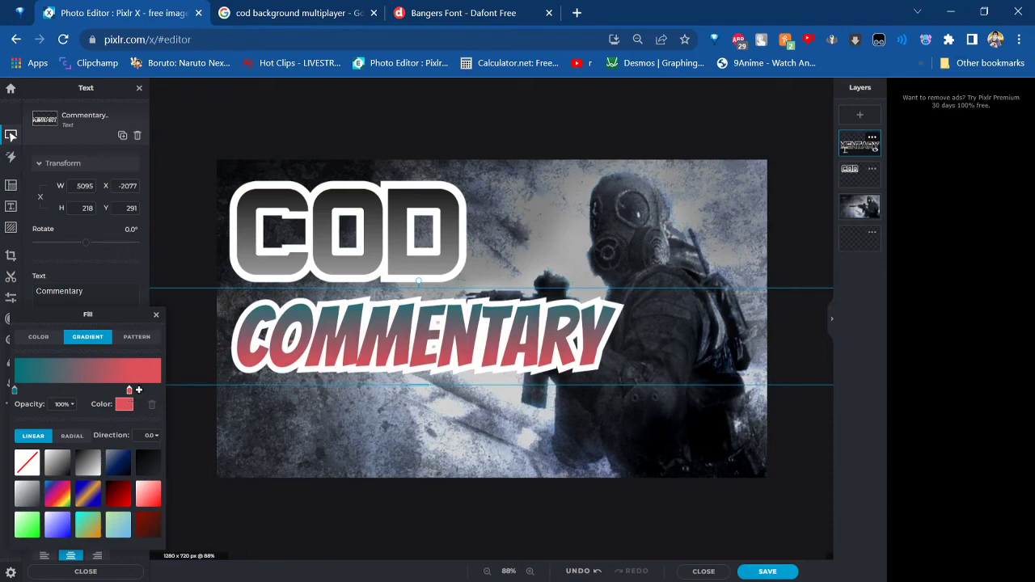
pyautogui.click(496, 429)
pyautogui.click(497, 429)
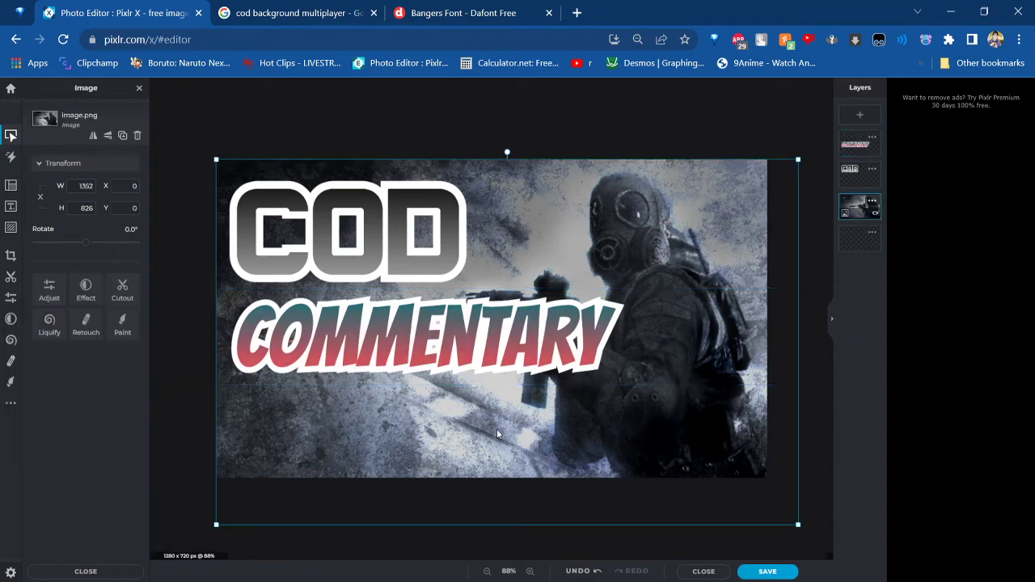
pyautogui.scroll(5, 437, 332)
pyautogui.scroll(6, 431, 359)
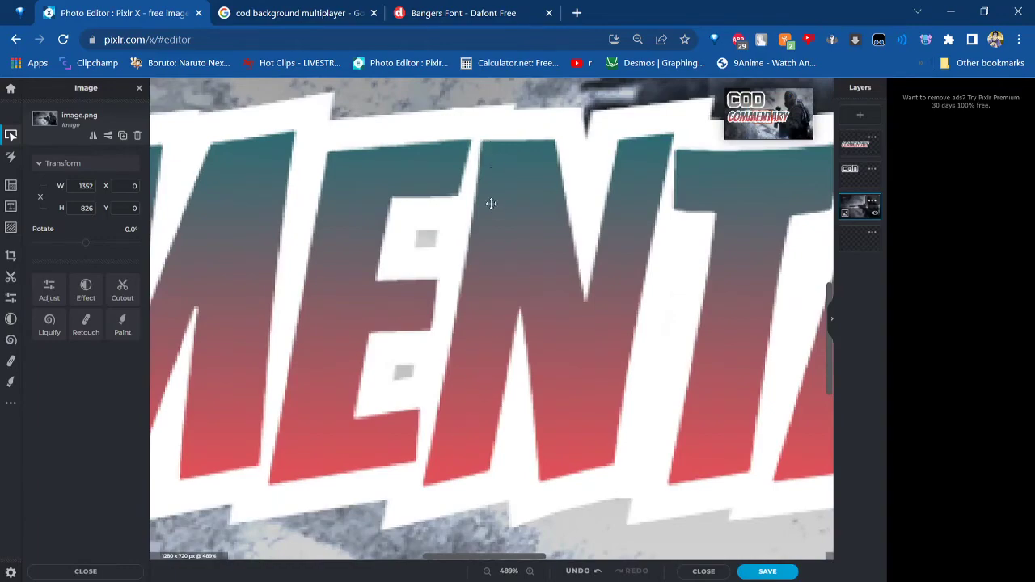
pyautogui.scroll(-10, 491, 203)
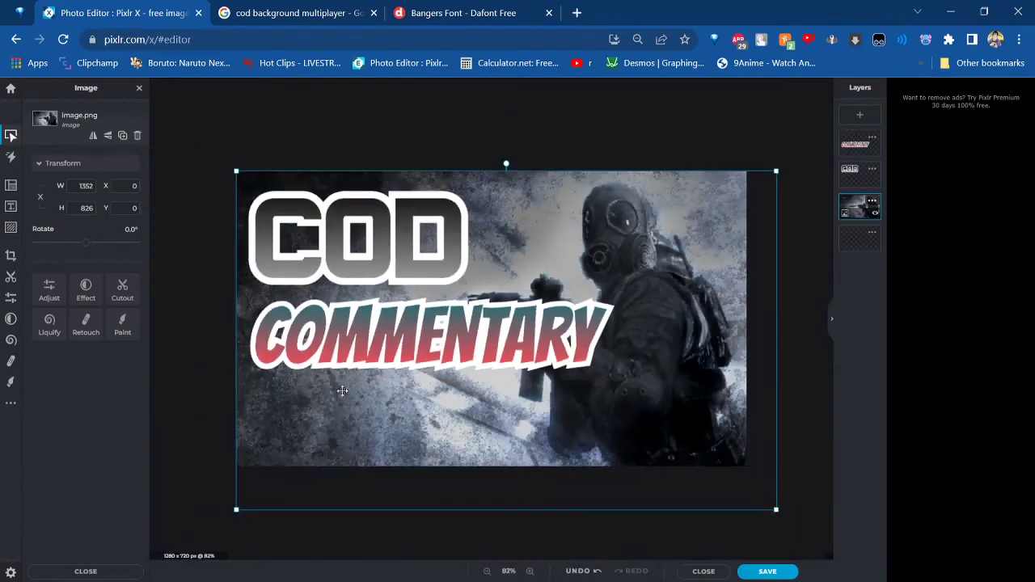
pyautogui.scroll(-1, 342, 390)
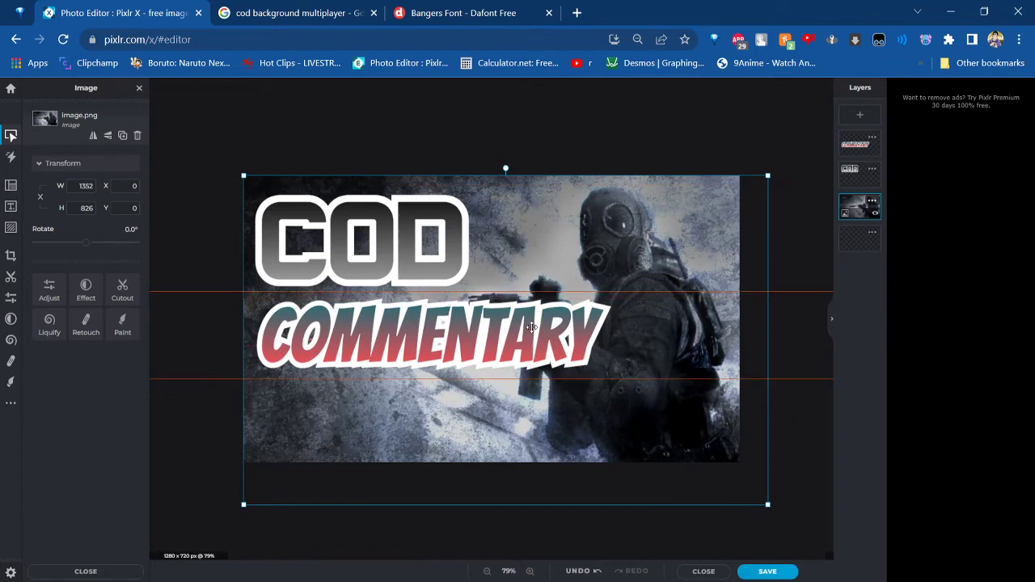
pyautogui.click(452, 330)
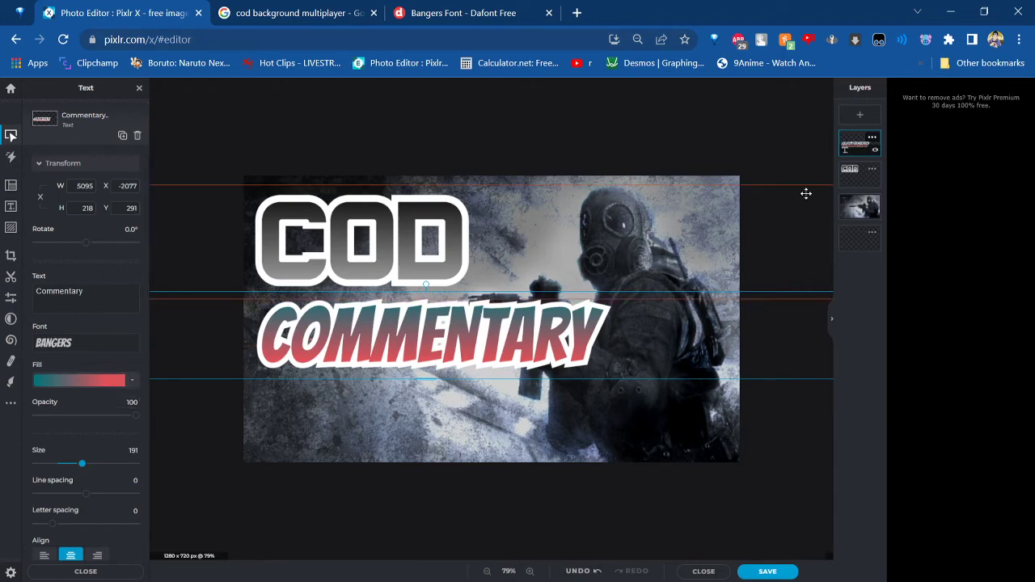
# Add a rectangle shape layer and set its fill to white, #FFFFFF
pyautogui.click(860, 114)
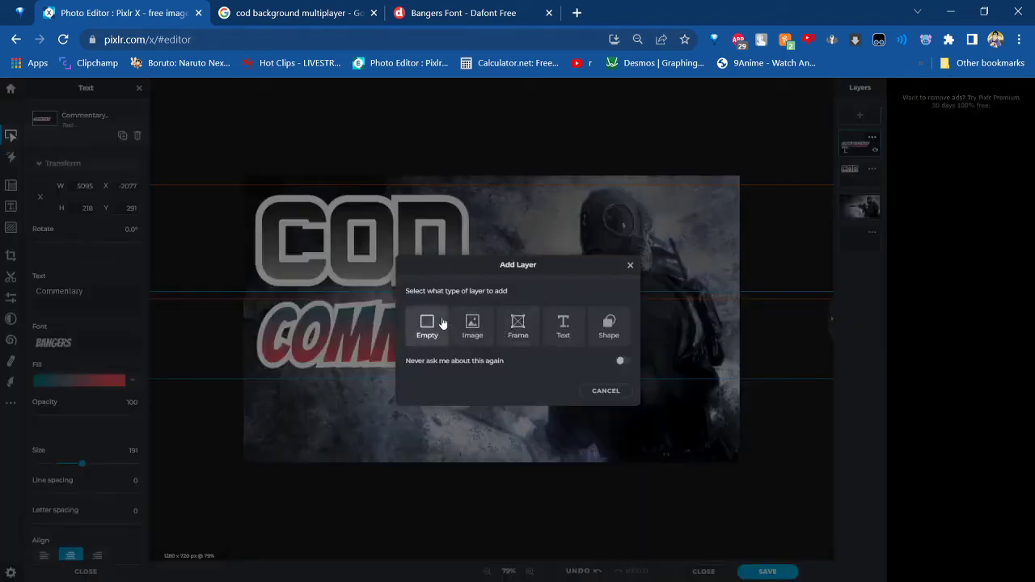
pyautogui.click(609, 324)
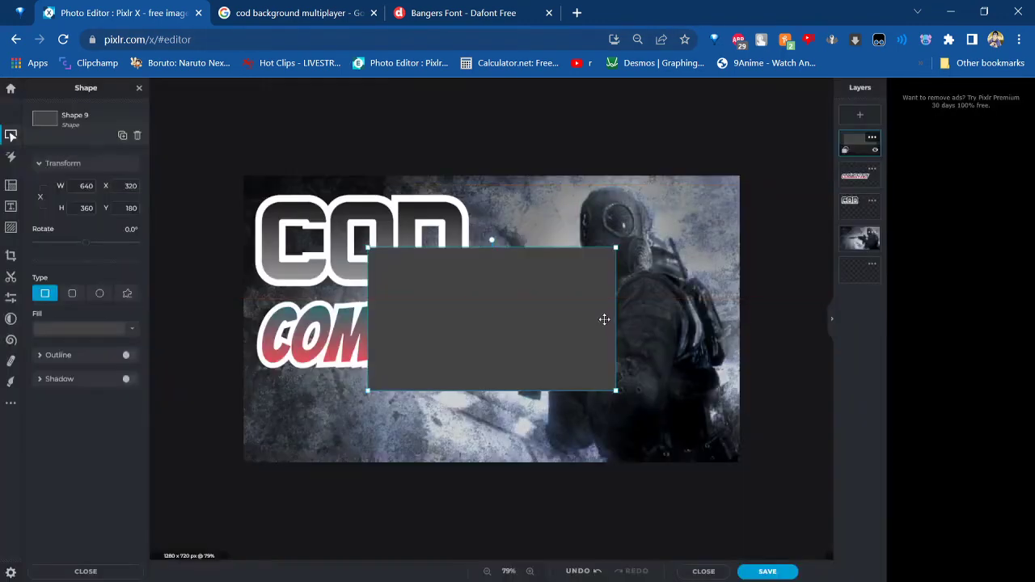
pyautogui.click(91, 330)
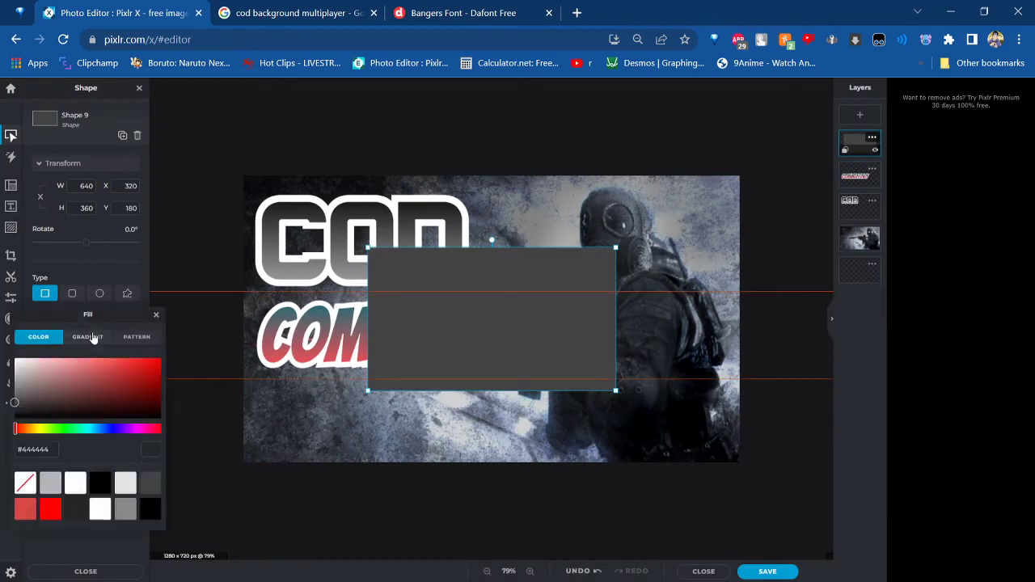
pyautogui.moveTo(6, 352); pyautogui.dragTo(1, 352)
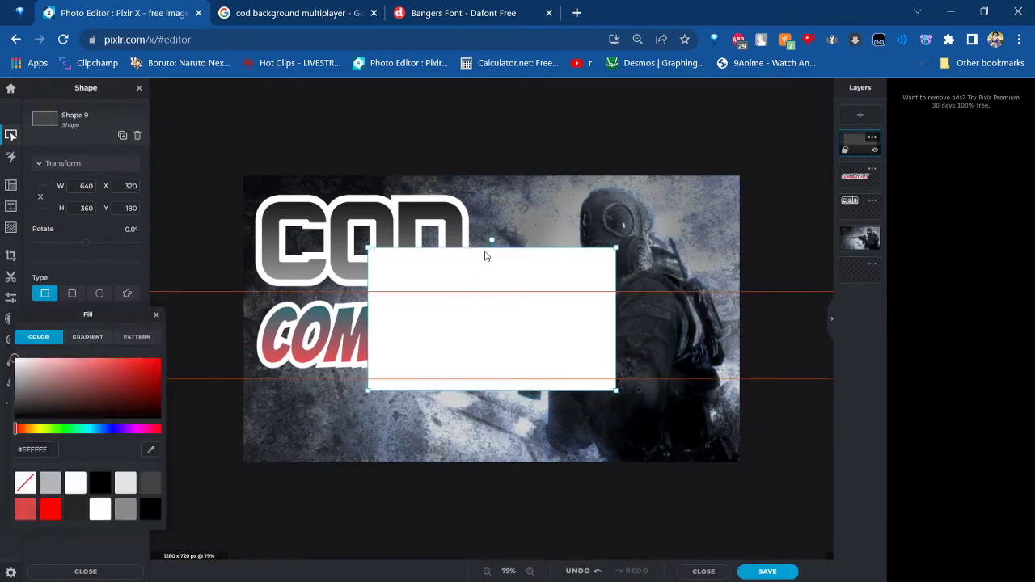
# Rotate the white rectangle to about -132.8°, enlarge it to about 1074 x 773 and cover the canvas's lower-right corner at about X 838, Y 544
pyautogui.moveTo(493, 240); pyautogui.dragTo(239, 475)
pyautogui.moveTo(469, 334); pyautogui.dragTo(729, 569)
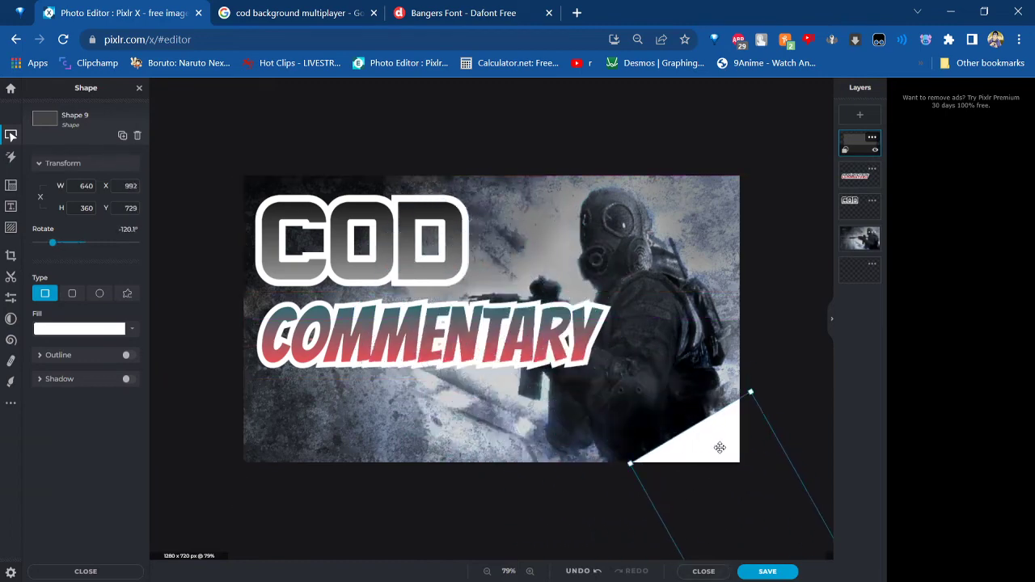
pyautogui.scroll(-5, 718, 431)
pyautogui.scroll(-1, 717, 430)
pyautogui.moveTo(595, 348); pyautogui.dragTo(620, 254)
pyautogui.moveTo(614, 368); pyautogui.dragTo(613, 434)
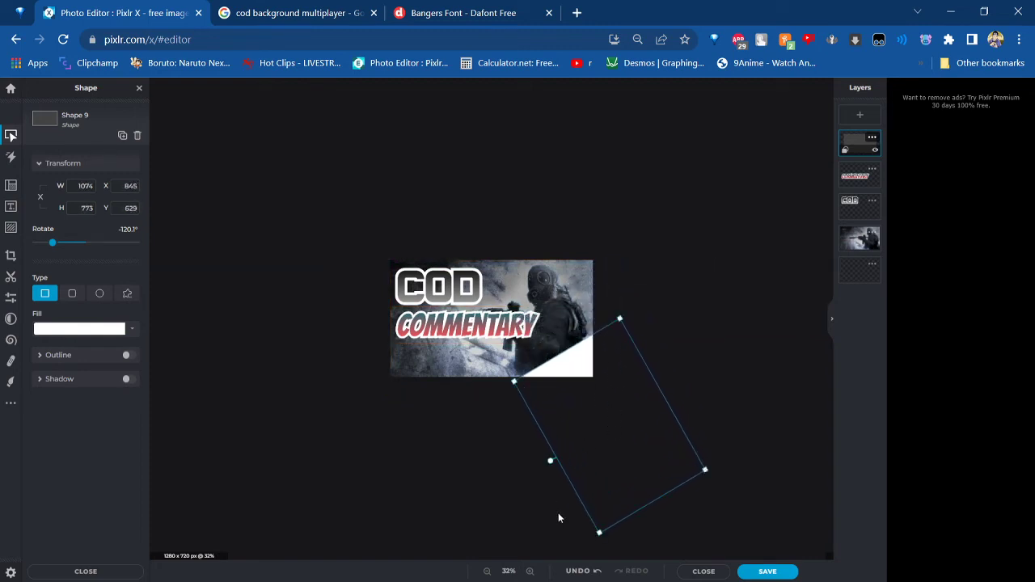
pyautogui.moveTo(547, 462); pyautogui.dragTo(604, 451)
pyautogui.scroll(2, 426, 418)
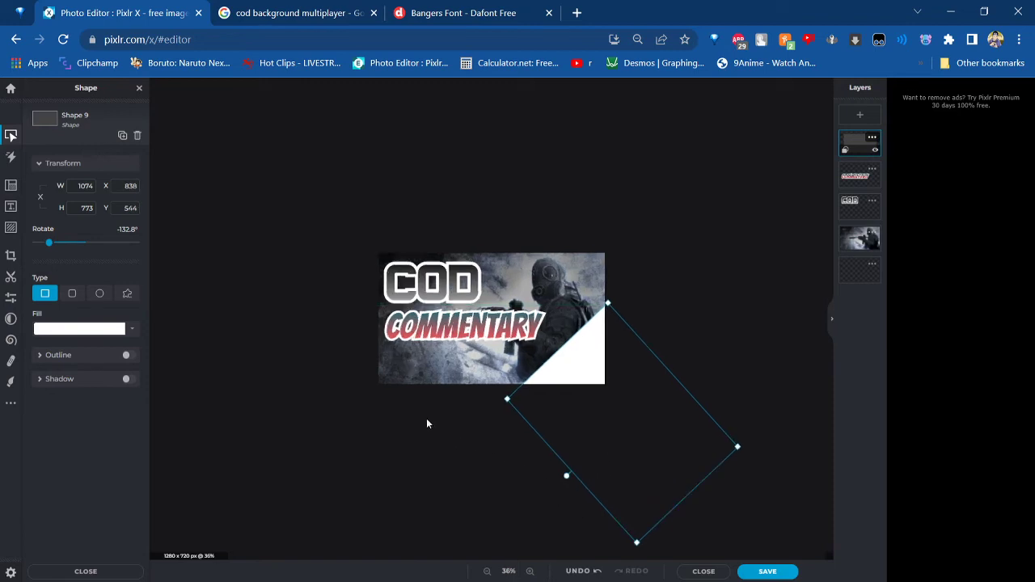
# Replace the COD text's wording with "TEXt"
pyautogui.click(417, 264)
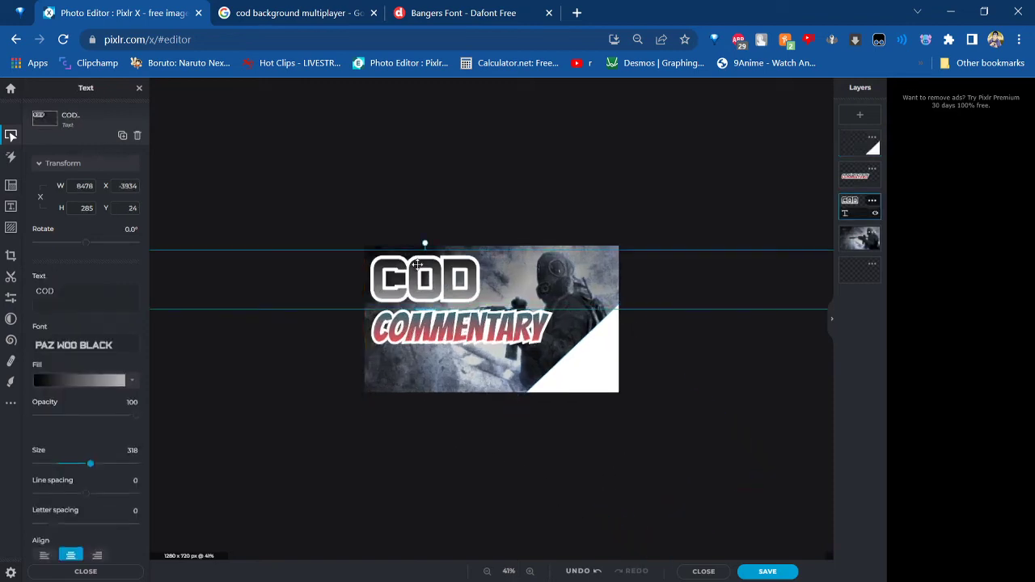
pyautogui.doubleClick(98, 287)
pyautogui.press('BackSpace')
pyautogui.write('TEXt')
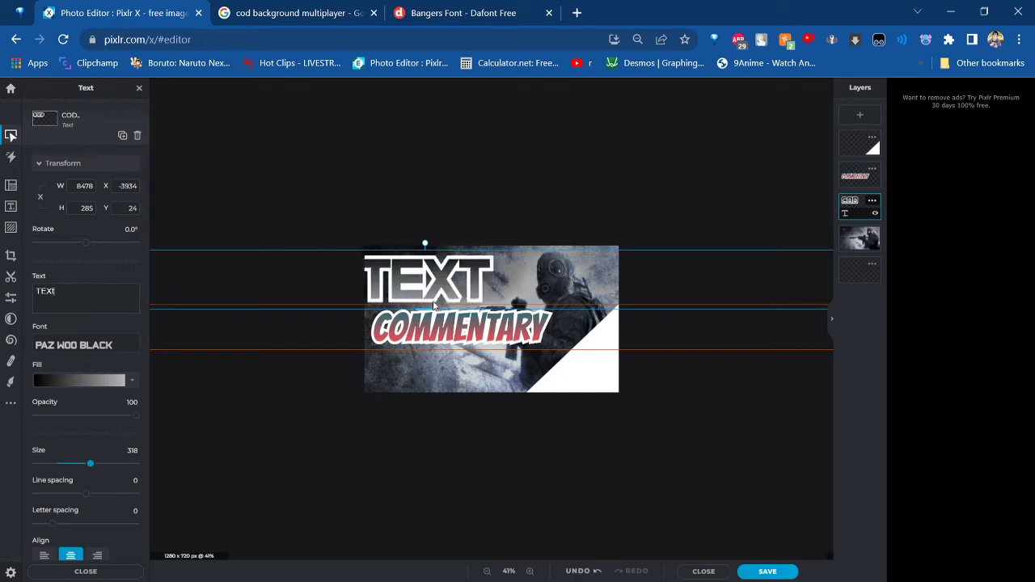
# Shift the large TEXT title slightly right and replace the Commentary title's wording with "Text"
pyautogui.moveTo(426, 279); pyautogui.dragTo(442, 277)
pyautogui.click(426, 334)
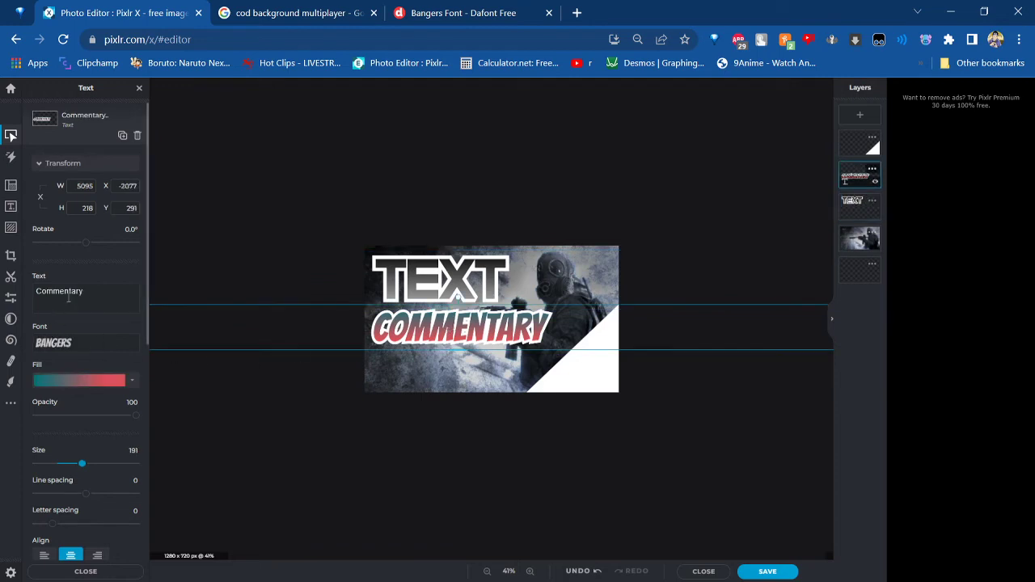
pyautogui.click(68, 295)
pyautogui.hotkey('ctrl', 'a')
pyautogui.press('BackSpace')
pyautogui.write('Tes')
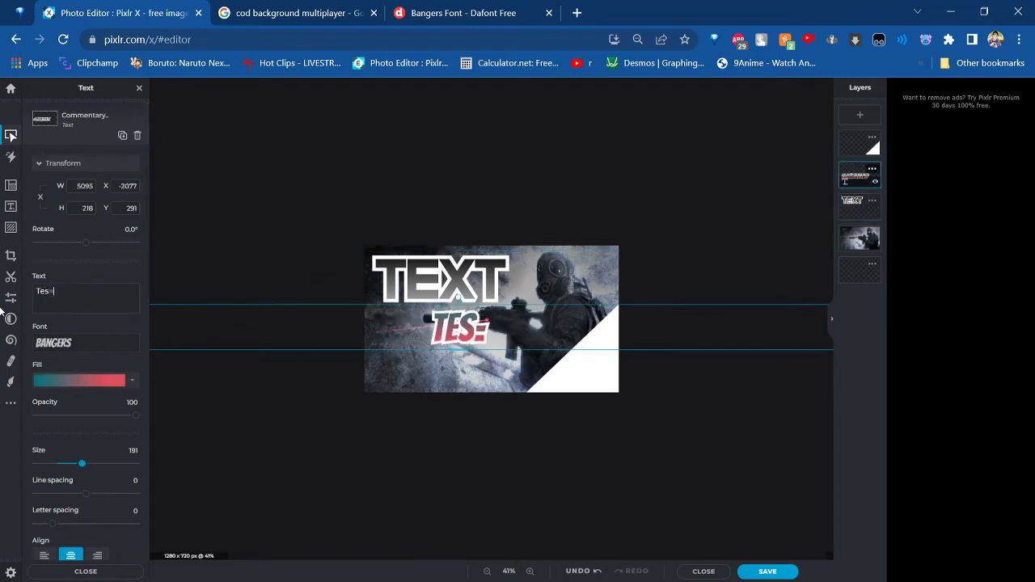
pyautogui.press('BackSpace')
pyautogui.write('xt')
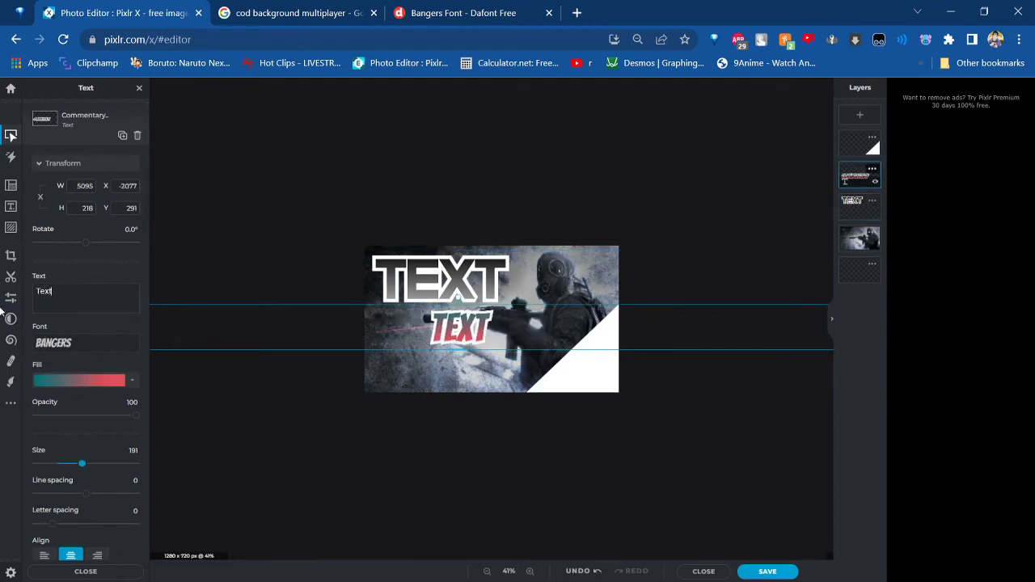
# Give the white corner shape a black #000000 outline of size 65 and move it to about X 763, Y 480
pyautogui.click(626, 409)
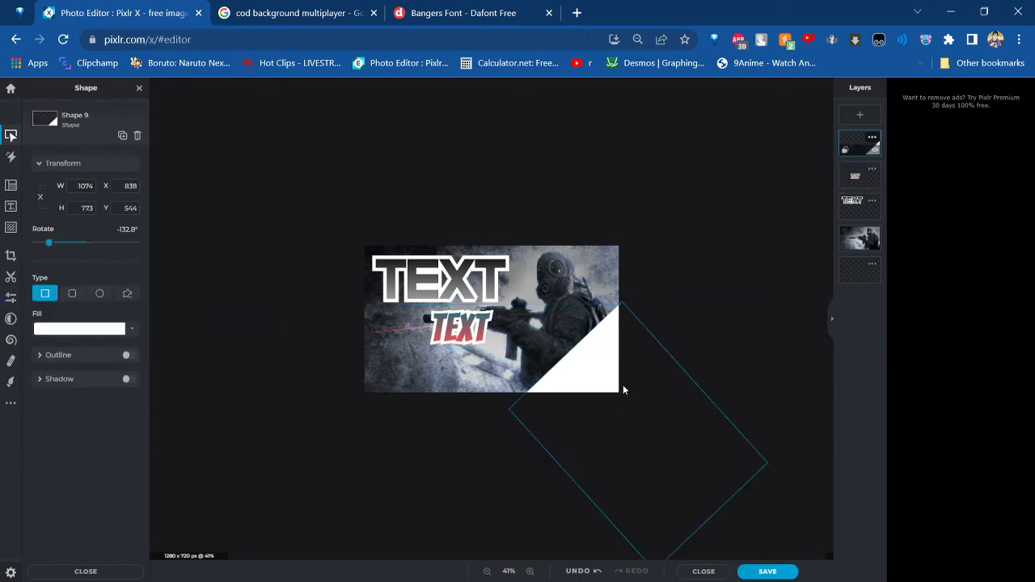
pyautogui.click(98, 357)
pyautogui.click(45, 389)
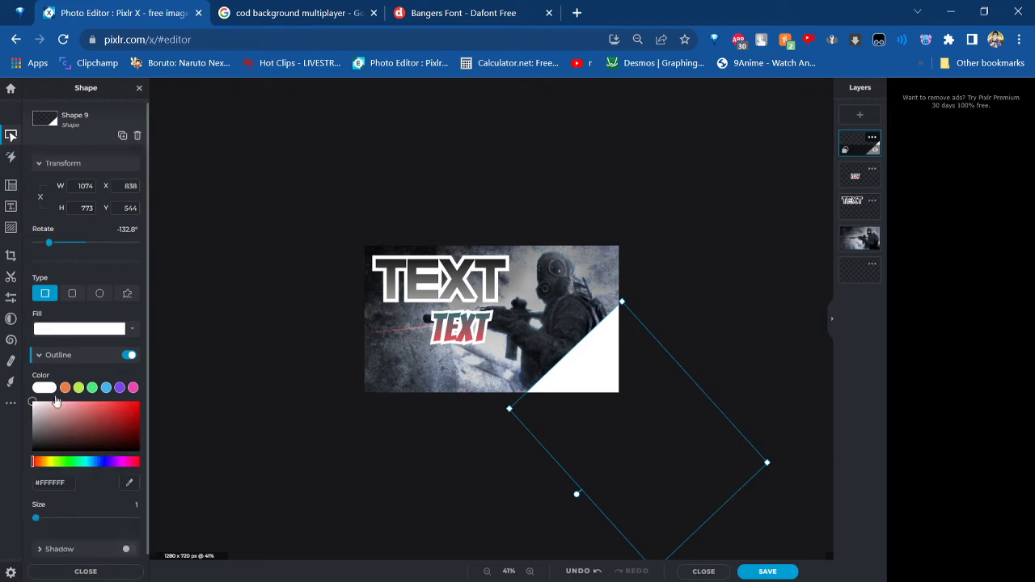
pyautogui.moveTo(56, 402); pyautogui.dragTo(32, 451)
pyautogui.scroll(2, 577, 430)
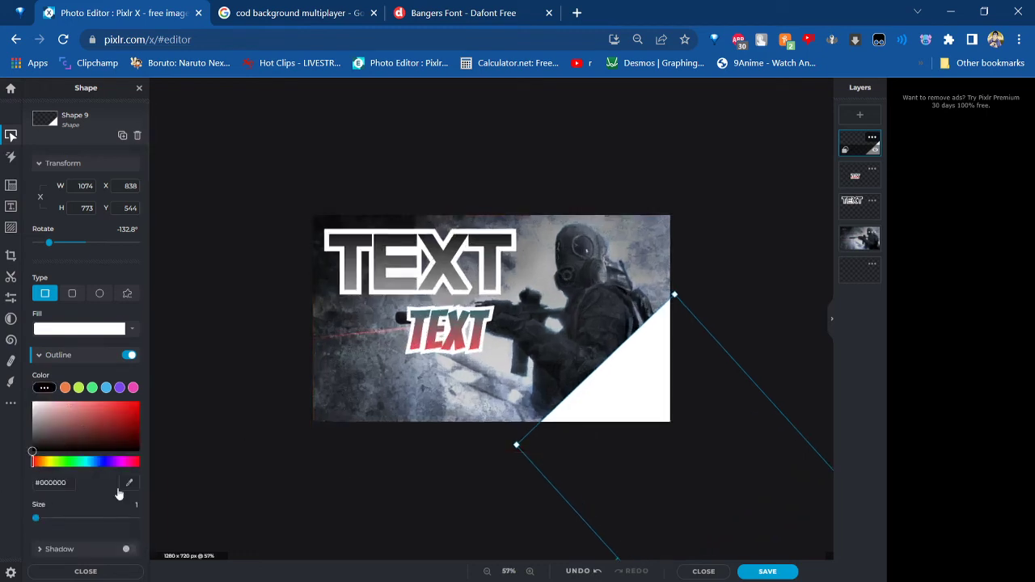
pyautogui.moveTo(36, 518); pyautogui.dragTo(101, 518)
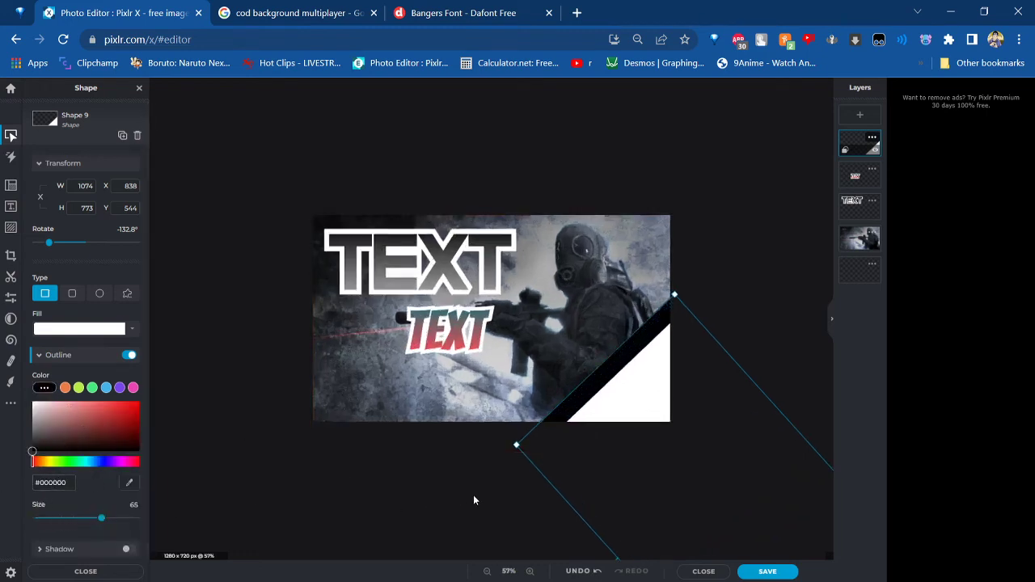
pyautogui.moveTo(591, 482); pyautogui.dragTo(566, 462)
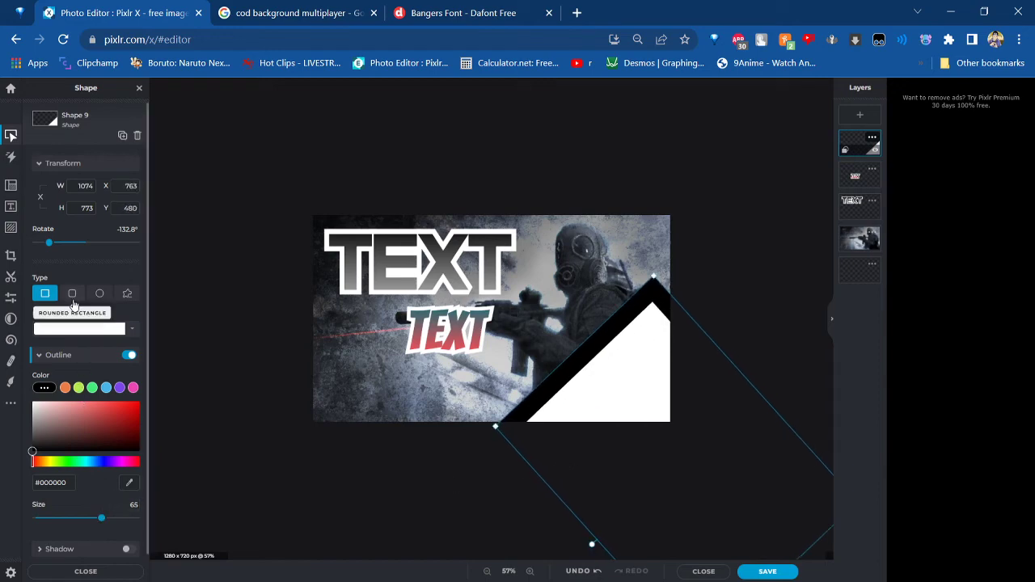
# Change the corner shape's fill to black, #000000, and its outline color to white, #FFFFFF
pyautogui.click(79, 328)
pyautogui.moveTo(61, 393); pyautogui.dragTo(15, 421)
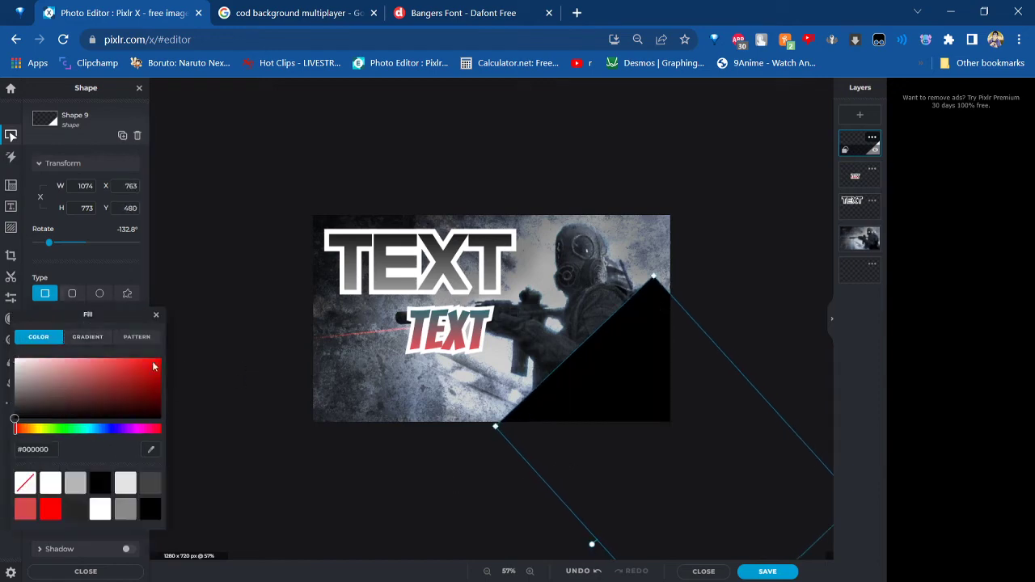
pyautogui.click(157, 317)
pyautogui.click(45, 388)
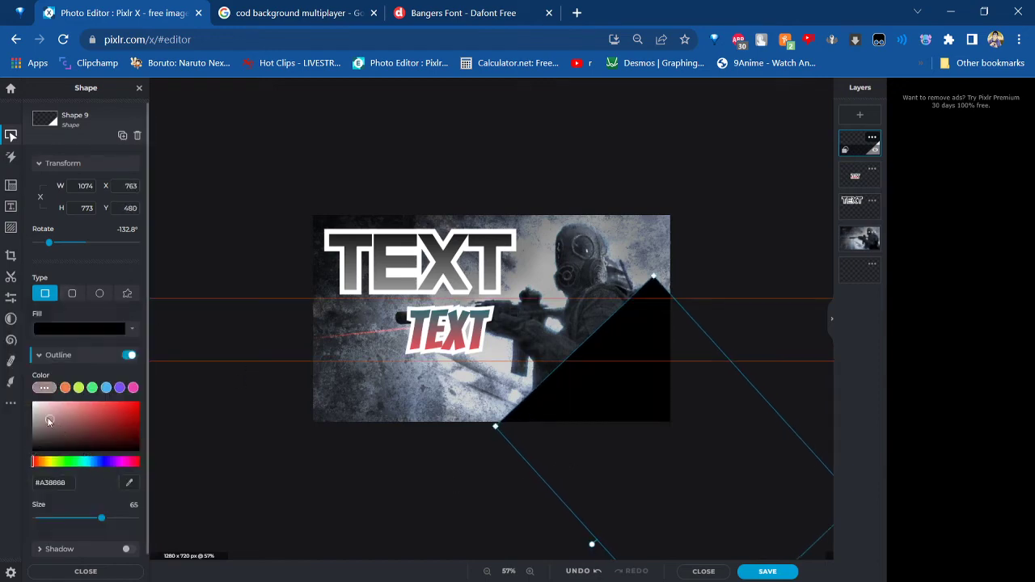
# Resize the corner shape to about 999 x 1105 and position it over the canvas's lower-right corner at about X 747, Y 371
pyautogui.moveTo(686, 430); pyautogui.dragTo(710, 424)
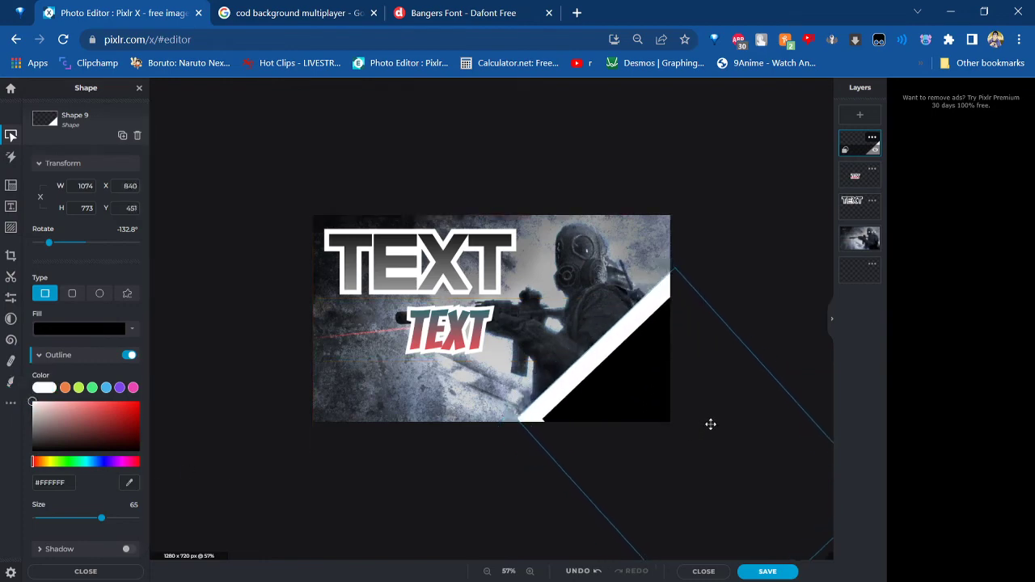
pyautogui.scroll(-1, 636, 430)
pyautogui.scroll(-1, 636, 431)
pyautogui.moveTo(503, 393); pyautogui.dragTo(482, 440)
pyautogui.moveTo(604, 441)
pyautogui.mouseDown()
pyautogui.moveTo(591, 434)
pyautogui.moveTo(595, 425)
pyautogui.mouseUp()
pyautogui.scroll(5, 598, 429)
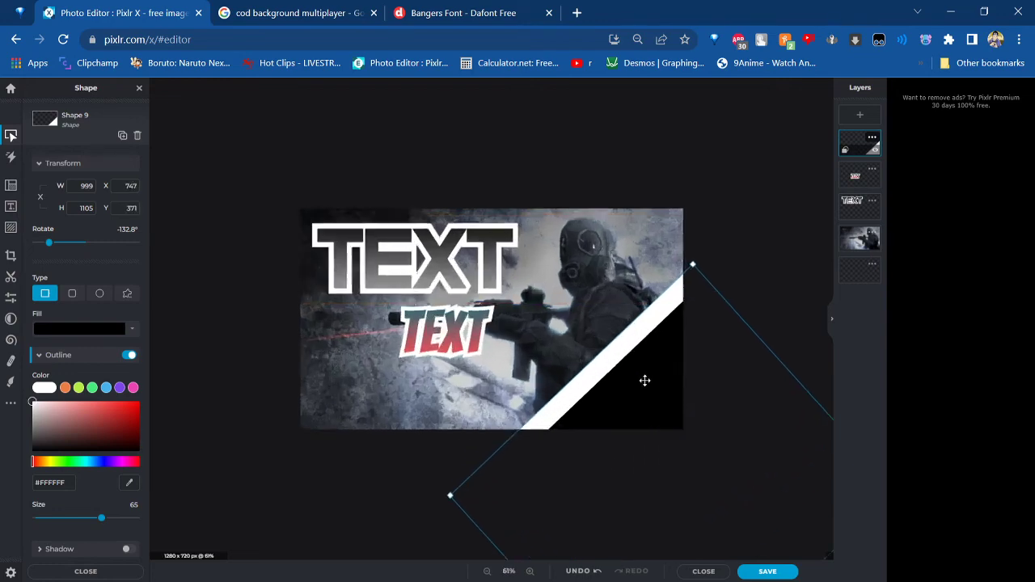
pyautogui.scroll(2, 654, 377)
pyautogui.scroll(-3, 668, 376)
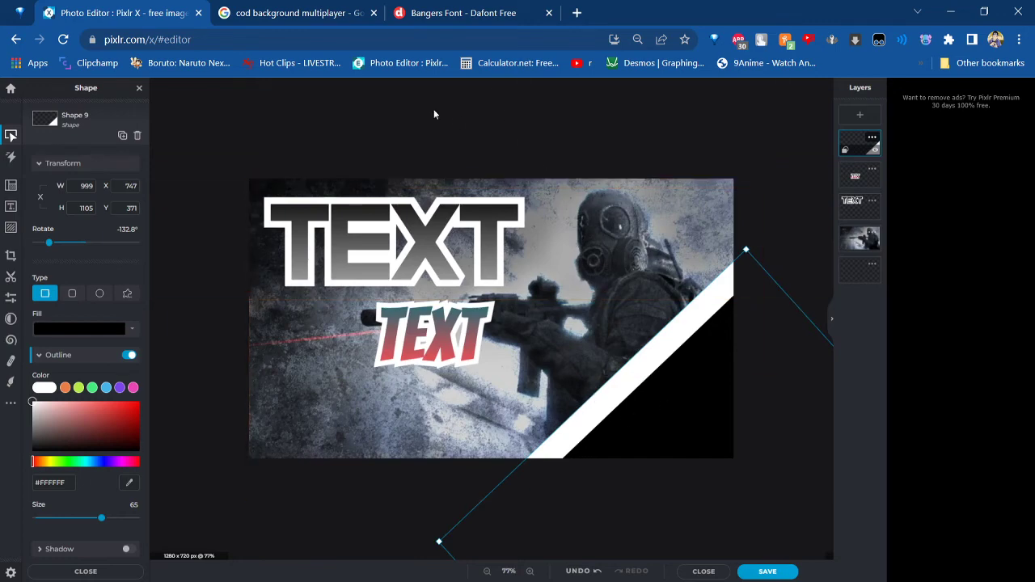
pyautogui.click(860, 115)
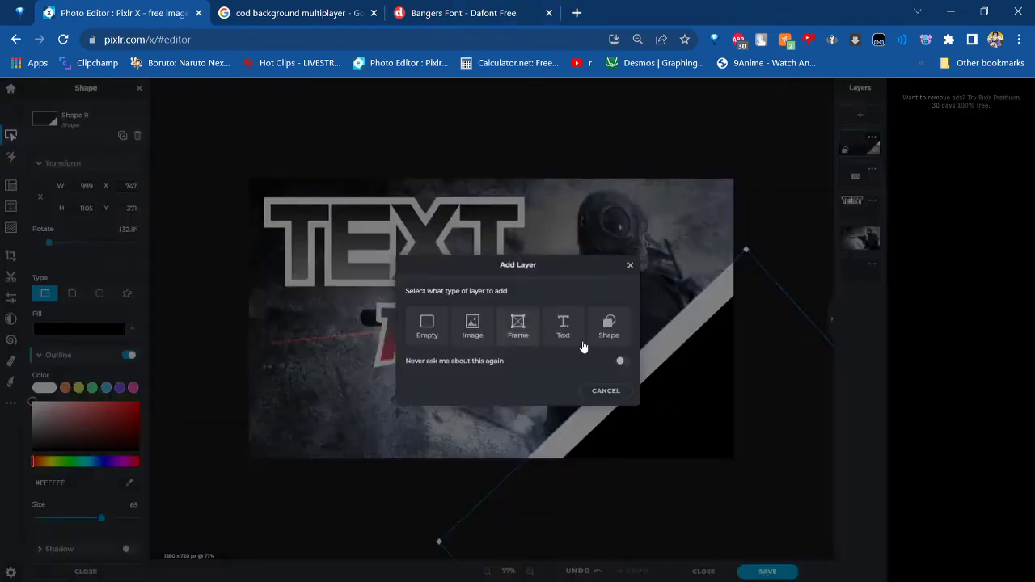
pyautogui.click(609, 338)
pyautogui.moveTo(545, 337); pyautogui.dragTo(682, 393)
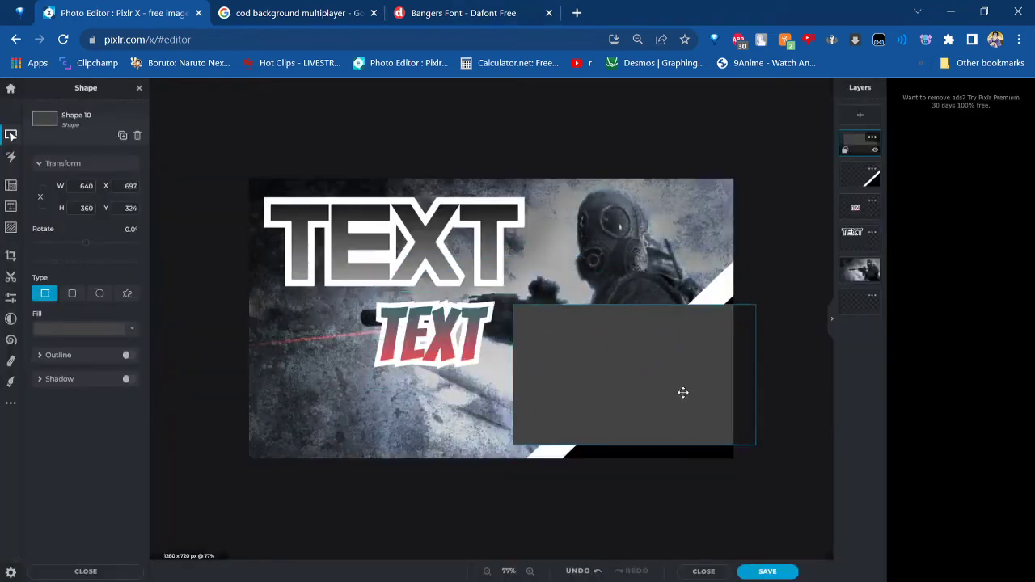
pyautogui.click(99, 293)
pyautogui.moveTo(542, 358); pyautogui.dragTo(454, 329)
pyautogui.rightClick(495, 328)
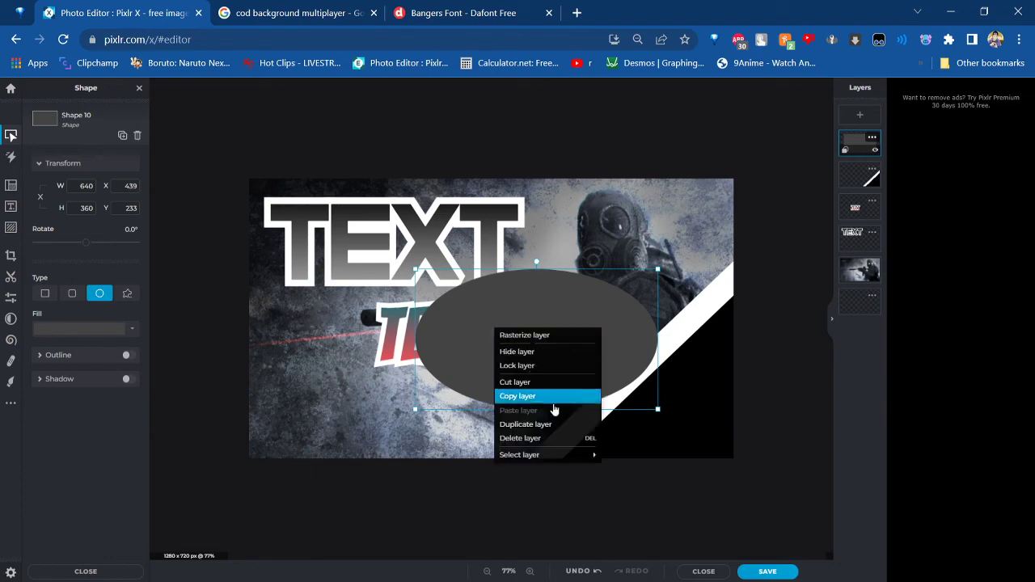
pyautogui.moveTo(544, 459)
pyautogui.click(540, 438)
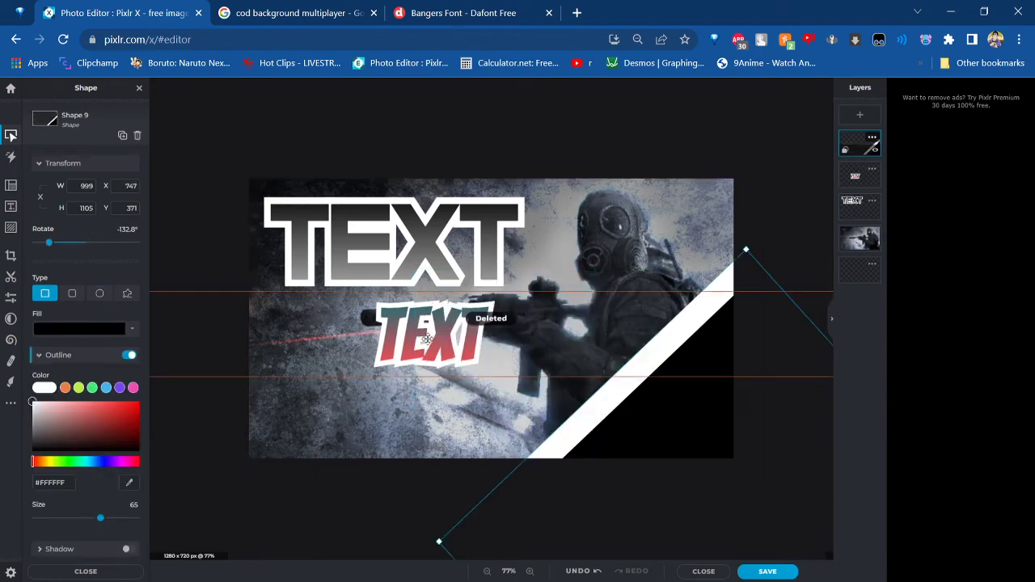
# Duplicate the smaller Text title, move the copy onto the black corner at about Y 509 and bring its layer to the top of the stack
pyautogui.click(427, 331)
pyautogui.rightClick(429, 325)
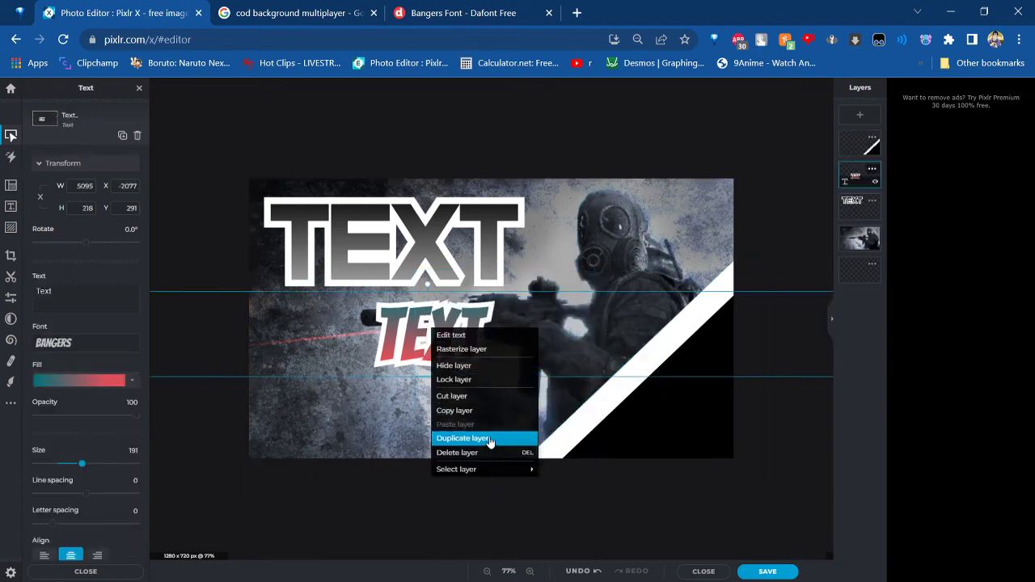
pyautogui.click(473, 438)
pyautogui.moveTo(508, 359); pyautogui.dragTo(744, 432)
pyautogui.moveTo(854, 173); pyautogui.dragTo(857, 142)
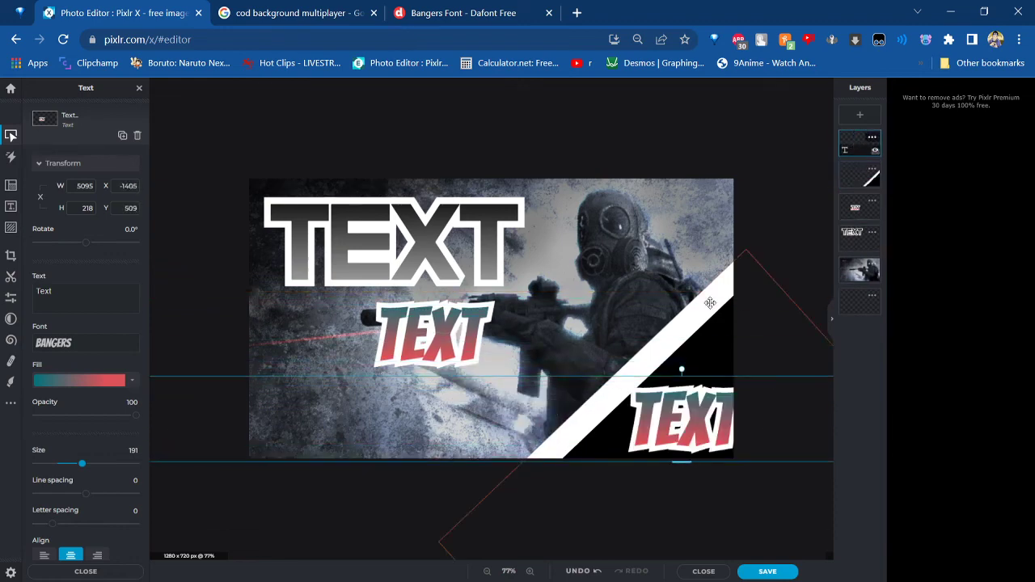
# Change the copied title's wording to "logo" and scale it down to size 120 inside the black corner at about Y 525
pyautogui.doubleClick(121, 293)
pyautogui.write('logo')
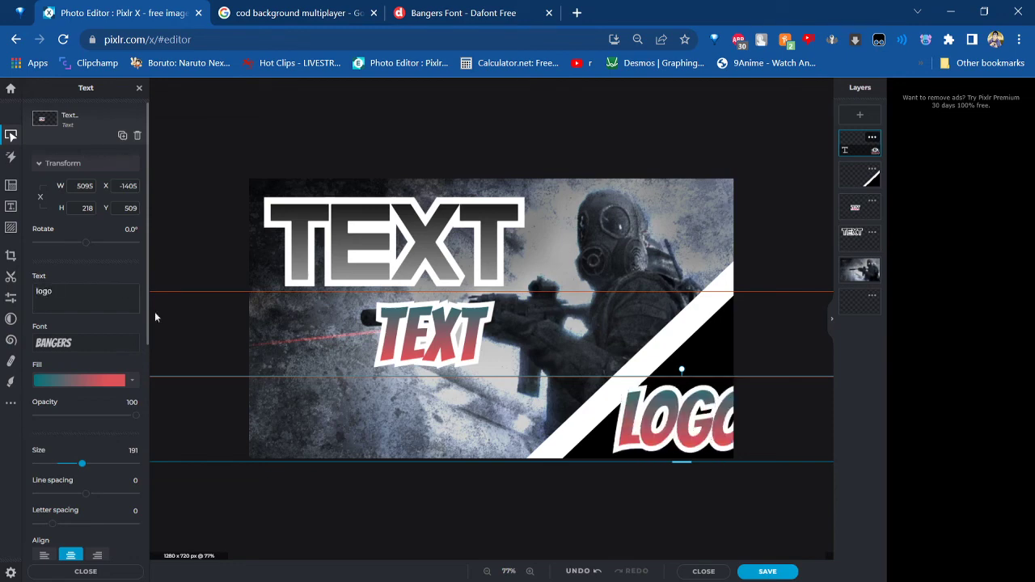
pyautogui.moveTo(680, 466); pyautogui.dragTo(730, 405)
pyautogui.click(727, 397)
pyautogui.click(779, 309)
pyautogui.scroll(-2, 727, 396)
pyautogui.scroll(1, 705, 409)
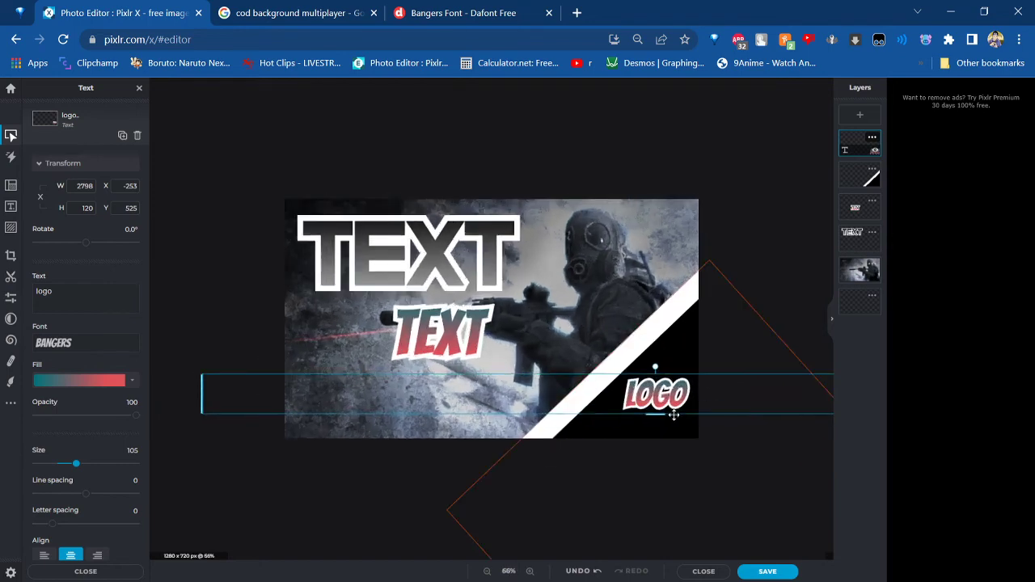
pyautogui.moveTo(660, 416); pyautogui.dragTo(660, 422)
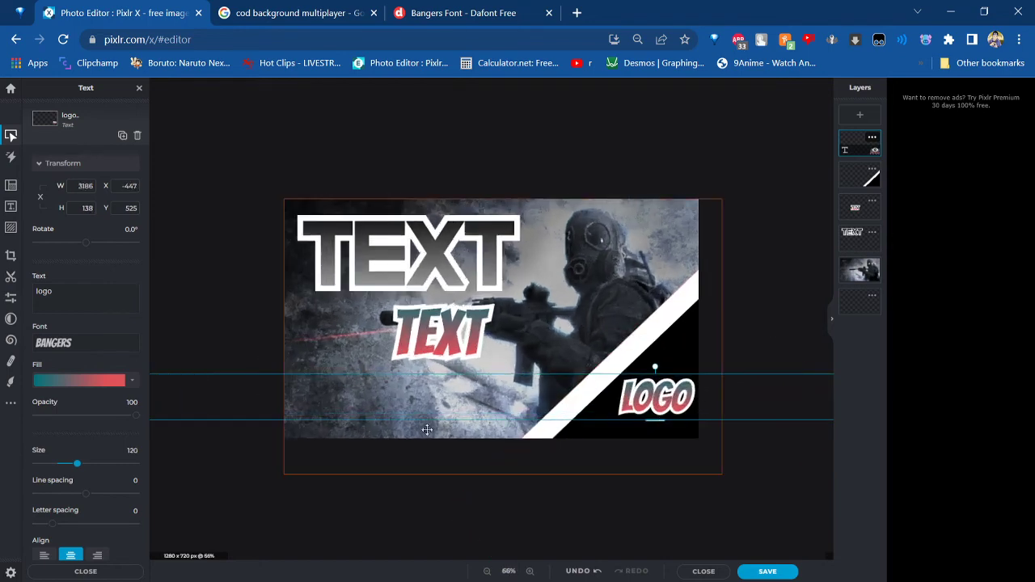
# Reduce the corner shape's white outline size to 50
pyautogui.click(584, 159)
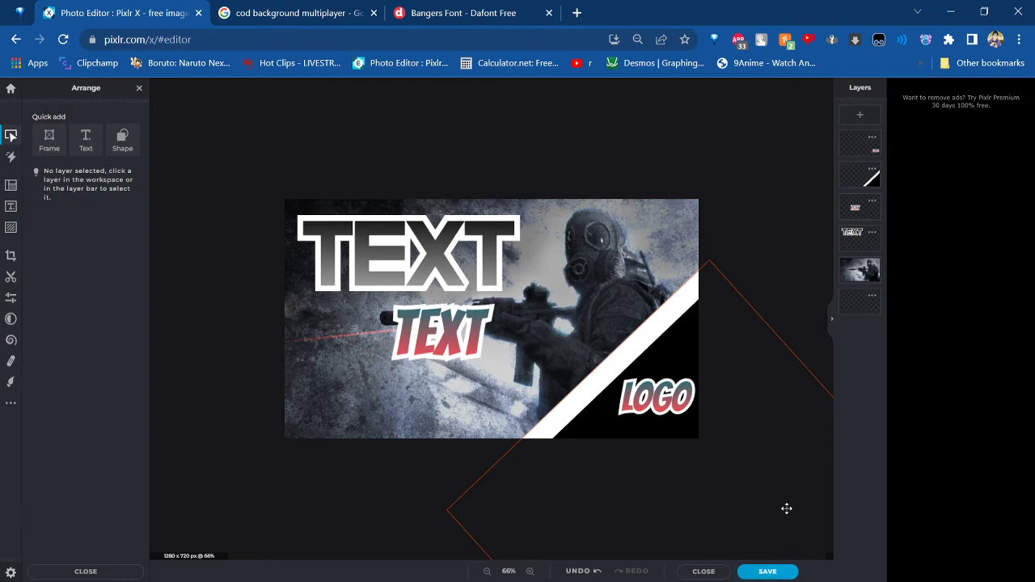
pyautogui.click(721, 509)
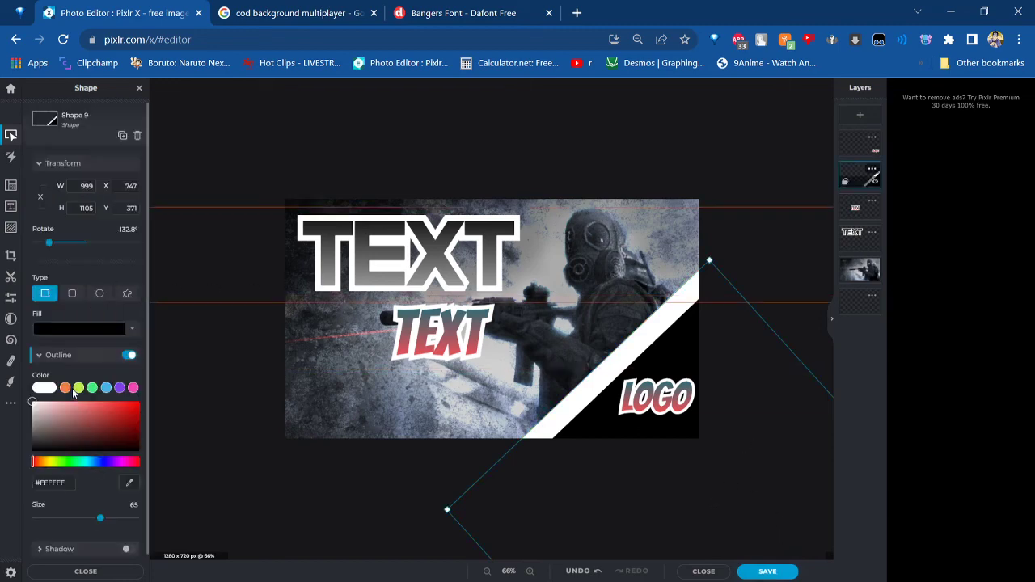
pyautogui.moveTo(92, 516); pyautogui.dragTo(85, 512)
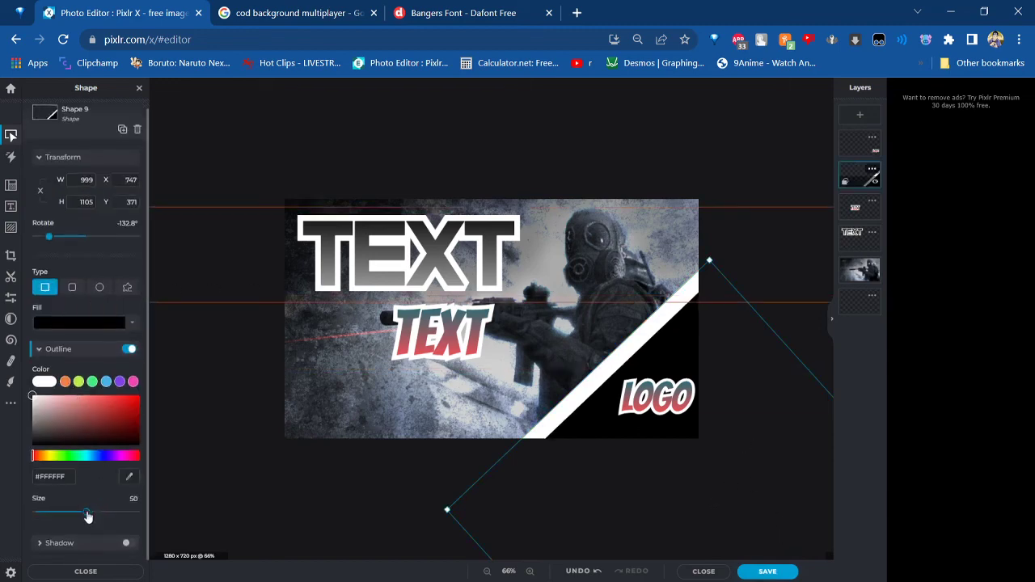
# Save the finished 1280 x 720 px thumbnail as a PNG image with transparency enabled and dismiss the advertisement popup
pyautogui.click(764, 570)
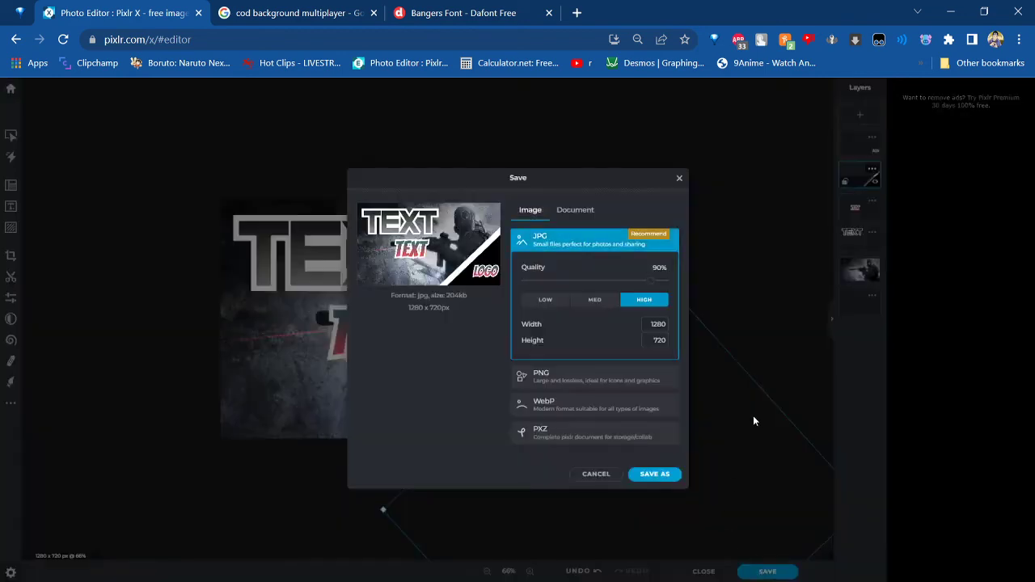
pyautogui.moveTo(595, 179); pyautogui.dragTo(783, 163)
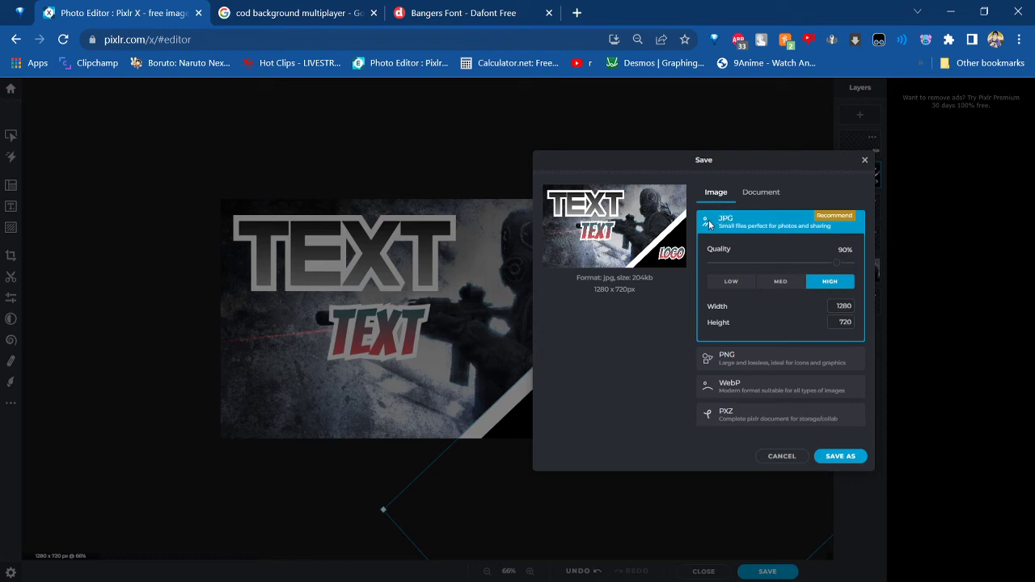
pyautogui.click(732, 355)
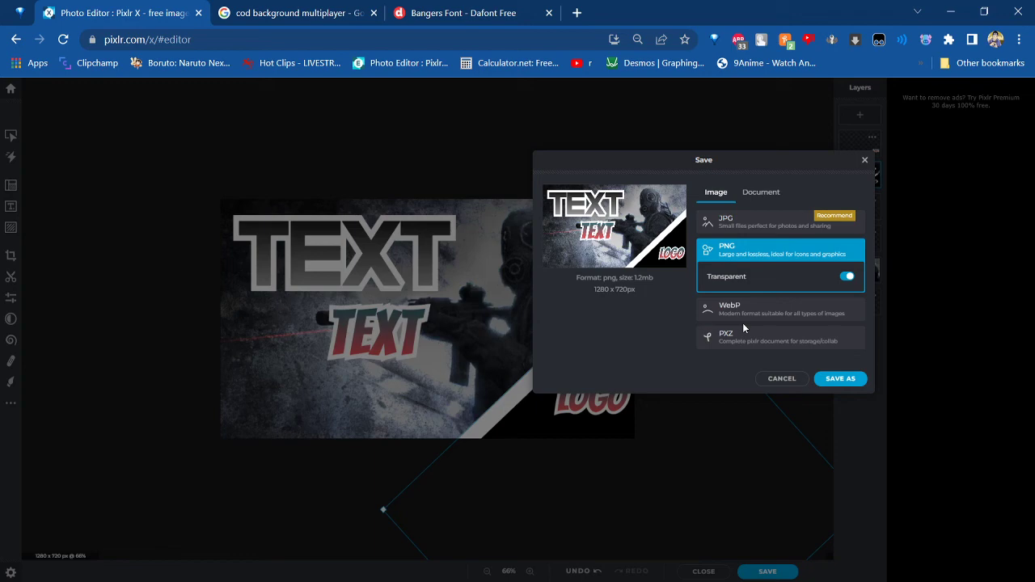
pyautogui.click(756, 233)
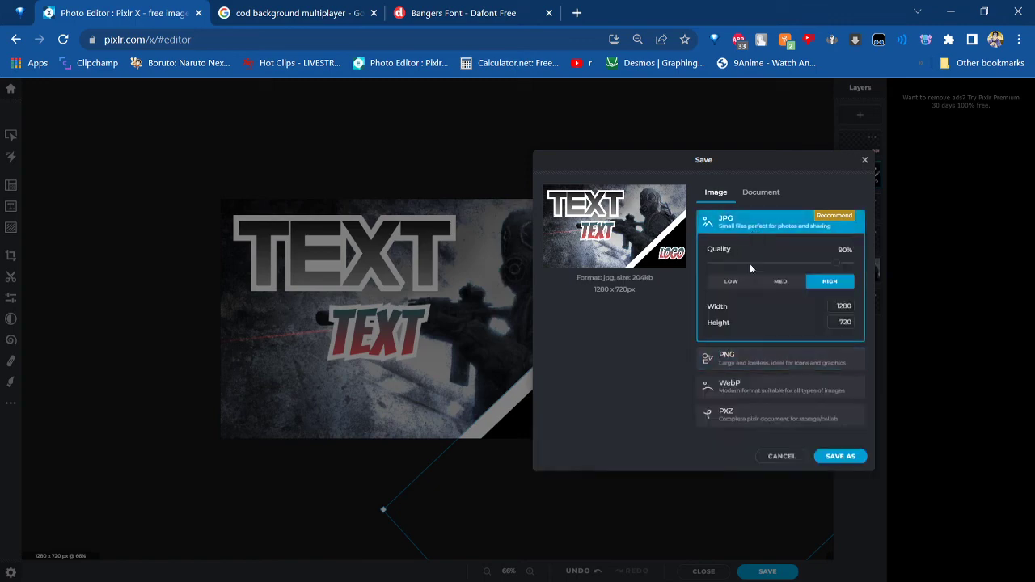
pyautogui.click(768, 361)
pyautogui.click(743, 215)
pyautogui.click(846, 265)
pyautogui.click(760, 364)
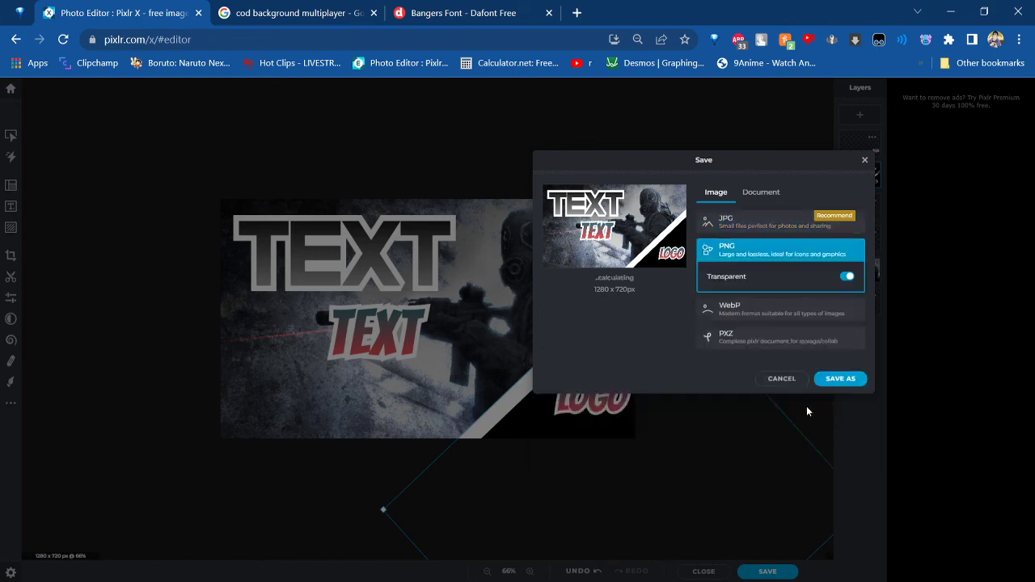
pyautogui.click(841, 380)
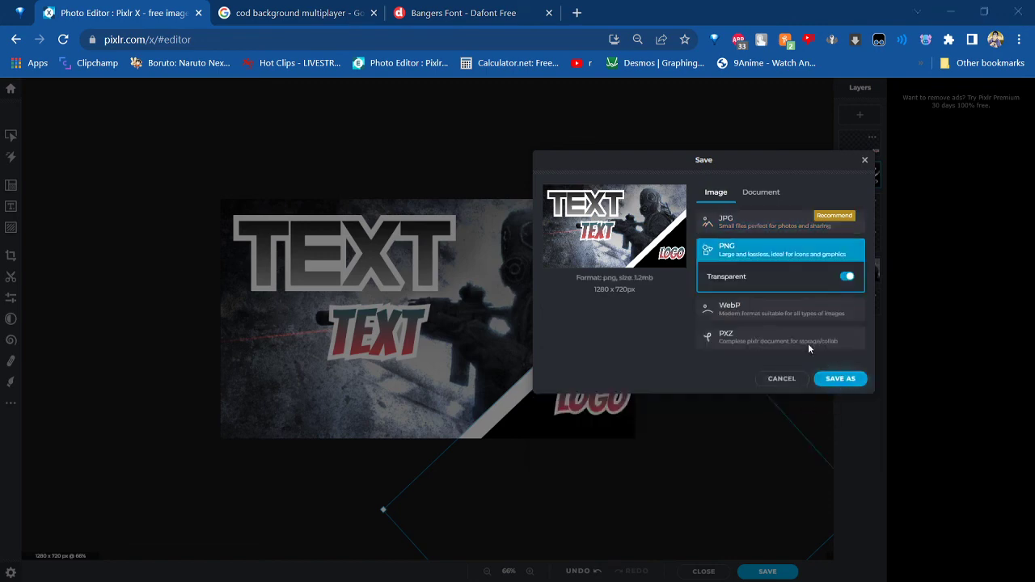
pyautogui.click(736, 393)
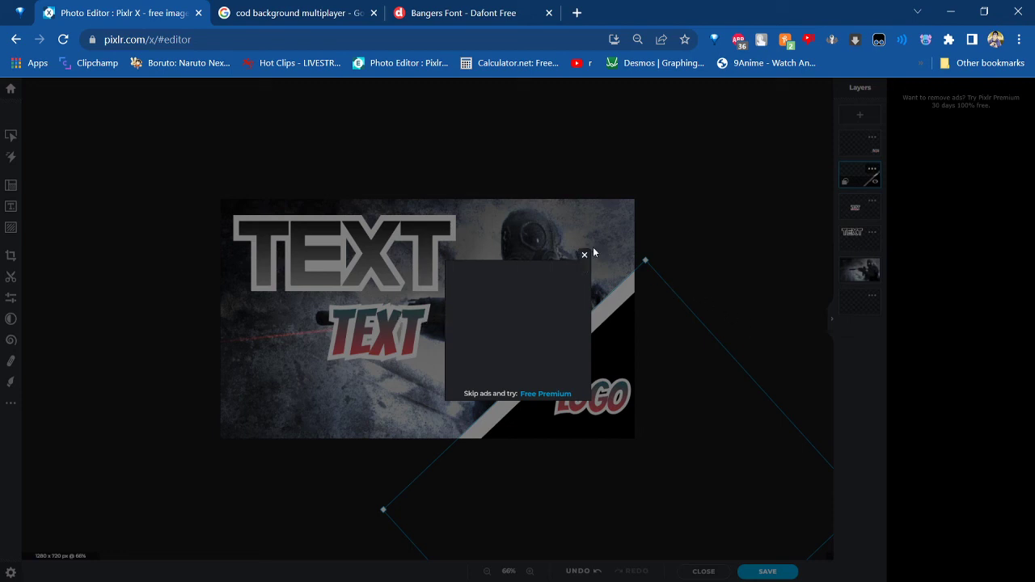
pyautogui.click(584, 255)
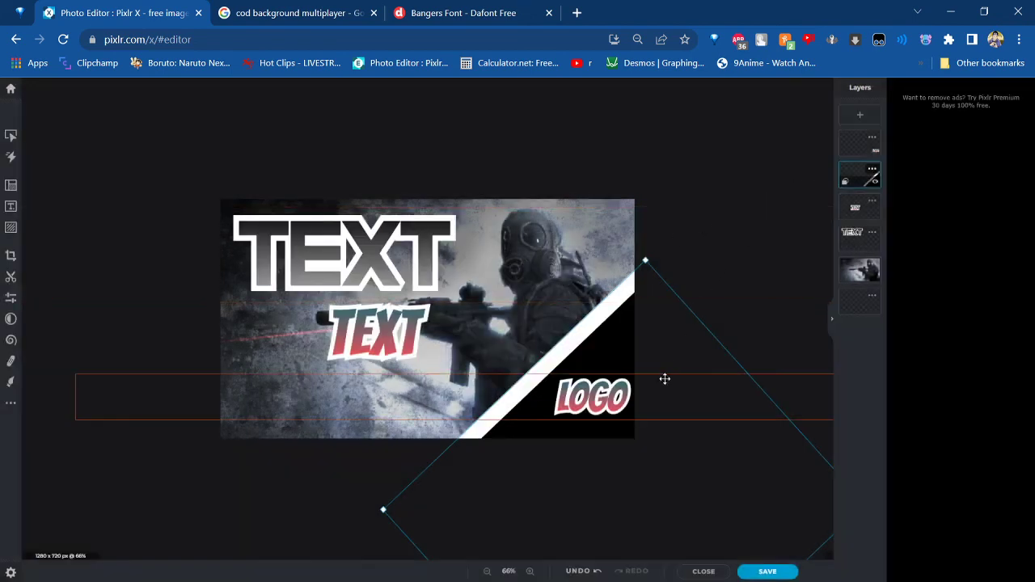
pyautogui.click(711, 124)
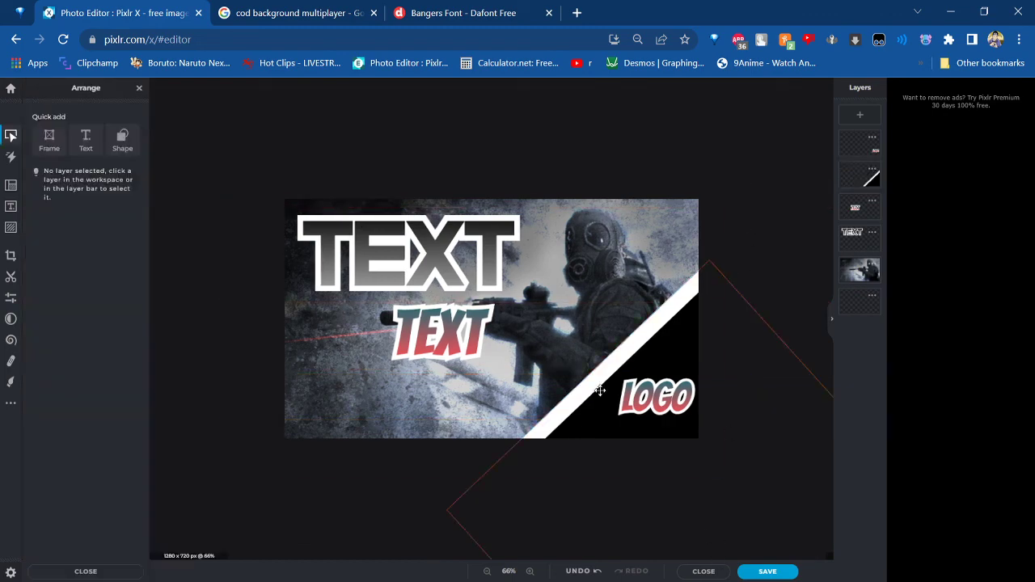
pyautogui.scroll(-2, 406, 326)
pyautogui.scroll(3, 407, 326)
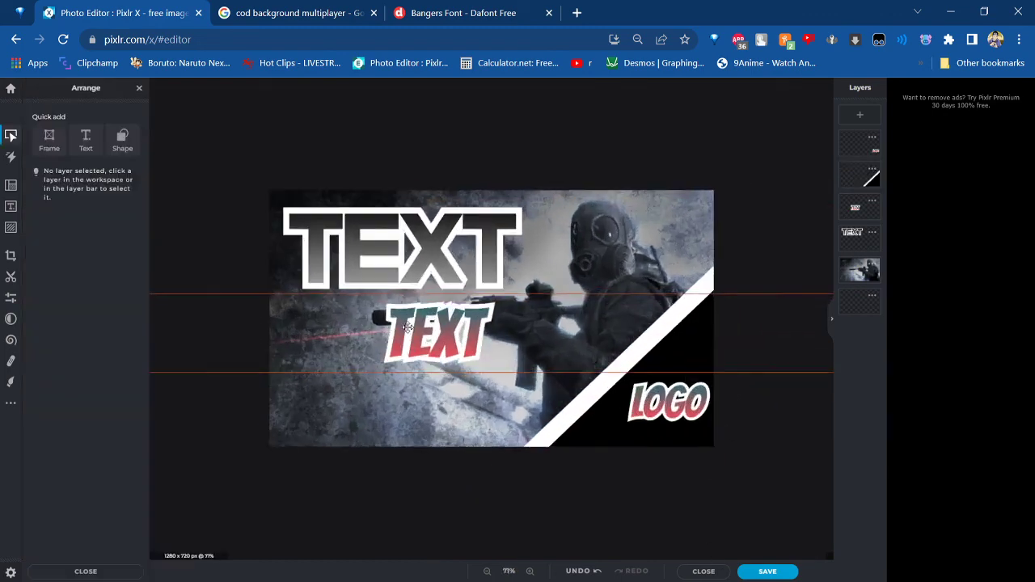
pyautogui.scroll(1, 407, 325)
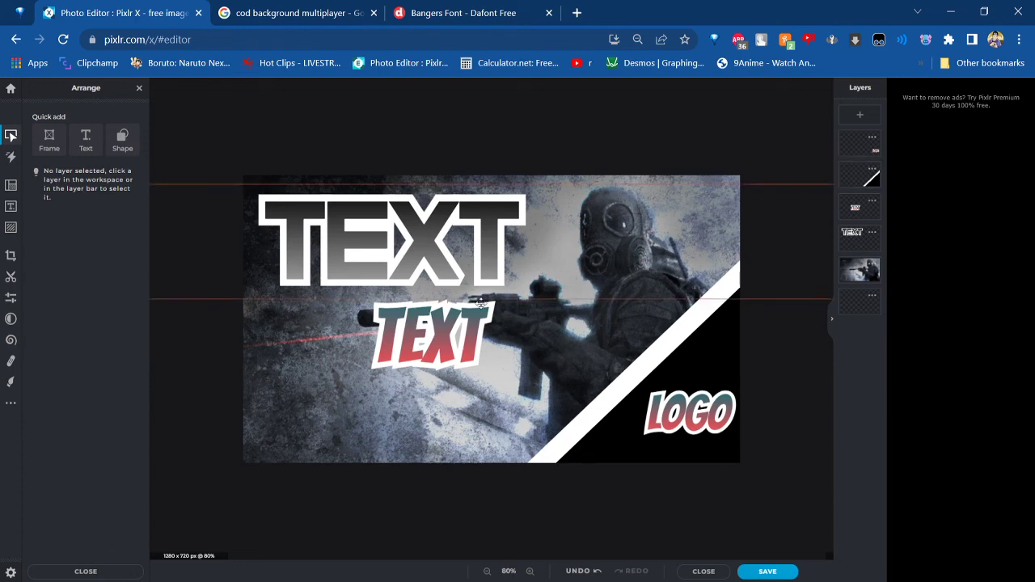
pyautogui.moveTo(857, 282)
pyautogui.mouseDown()
pyautogui.moveTo(849, 324)
pyautogui.moveTo(859, 307)
pyautogui.moveTo(851, 272)
pyautogui.mouseUp()
pyautogui.click(861, 314)
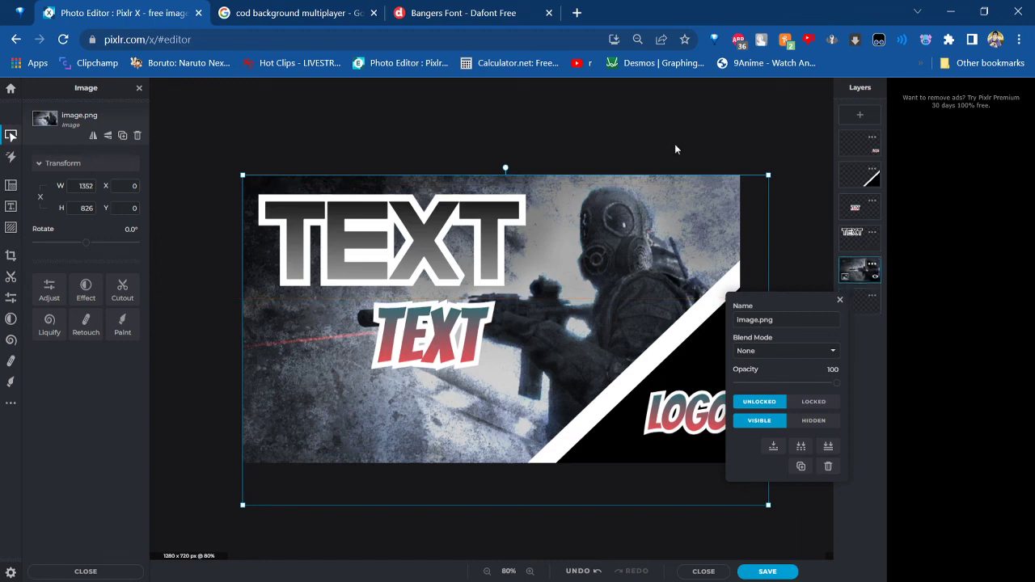
pyautogui.click(675, 143)
pyautogui.click(840, 302)
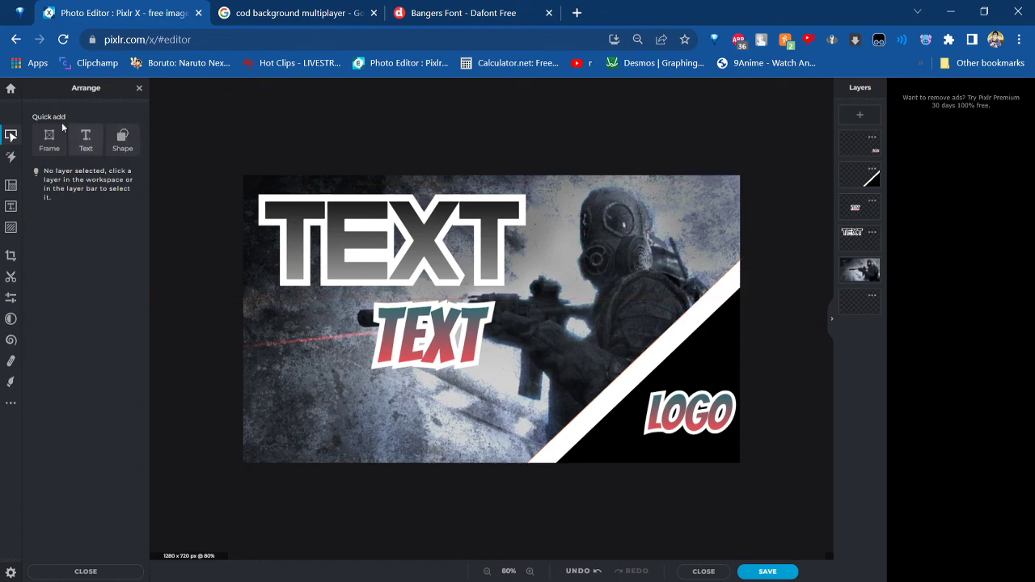
# Open the earlier Nether Craft project from the latest projects to view it, and reopen the test thumbnail project
pyautogui.click(10, 91)
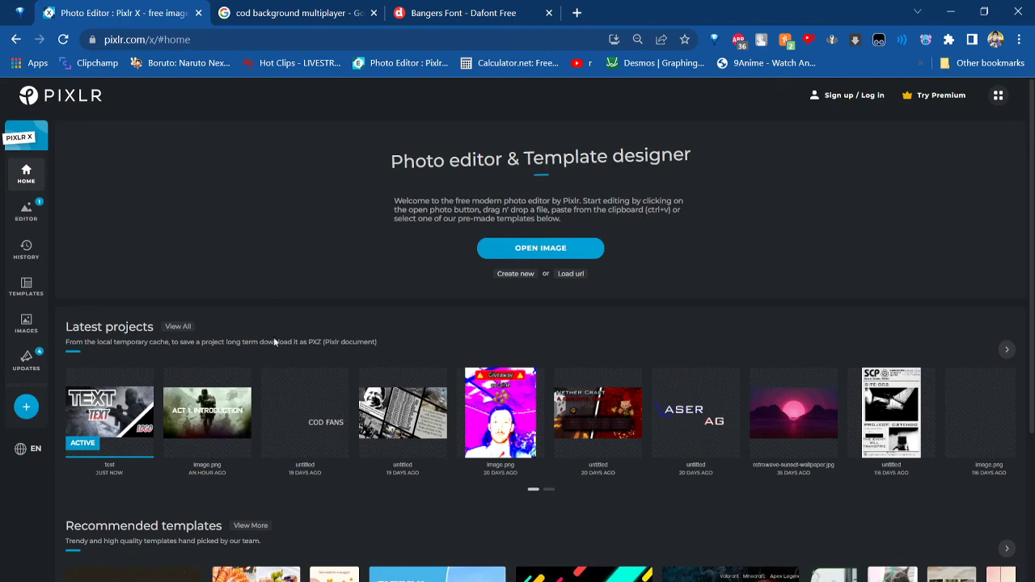
pyautogui.click(601, 436)
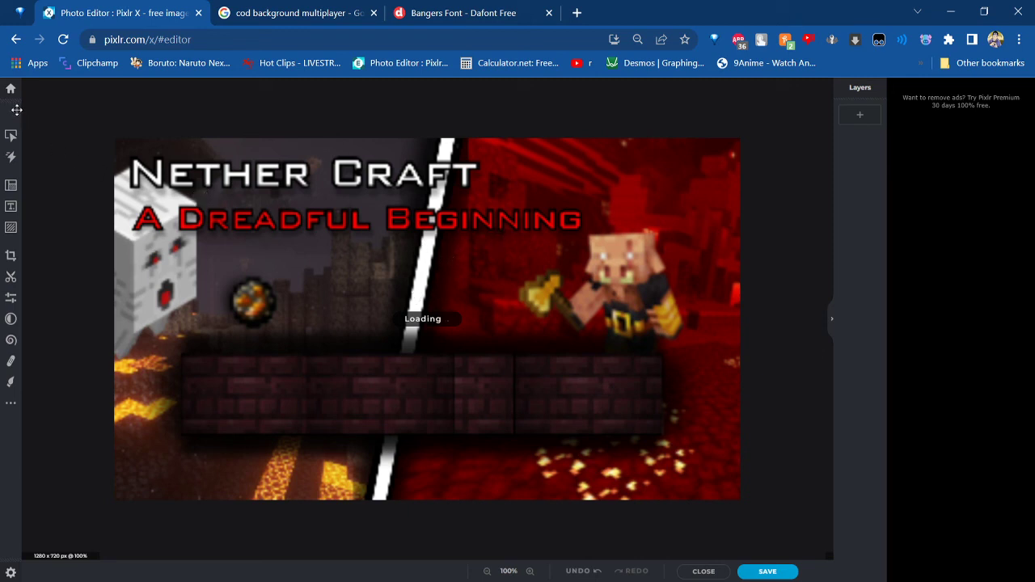
pyautogui.click(11, 89)
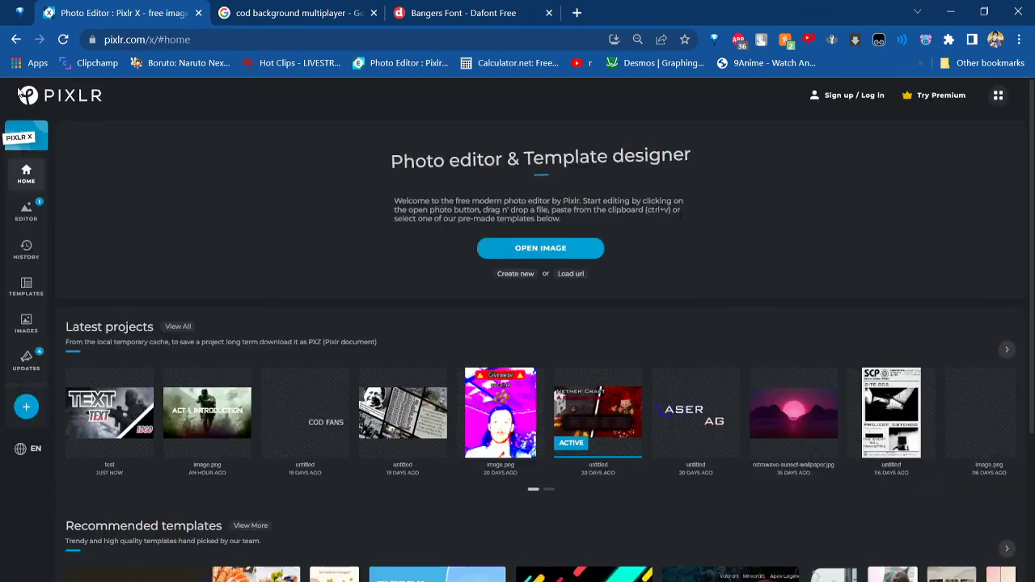
pyautogui.click(80, 400)
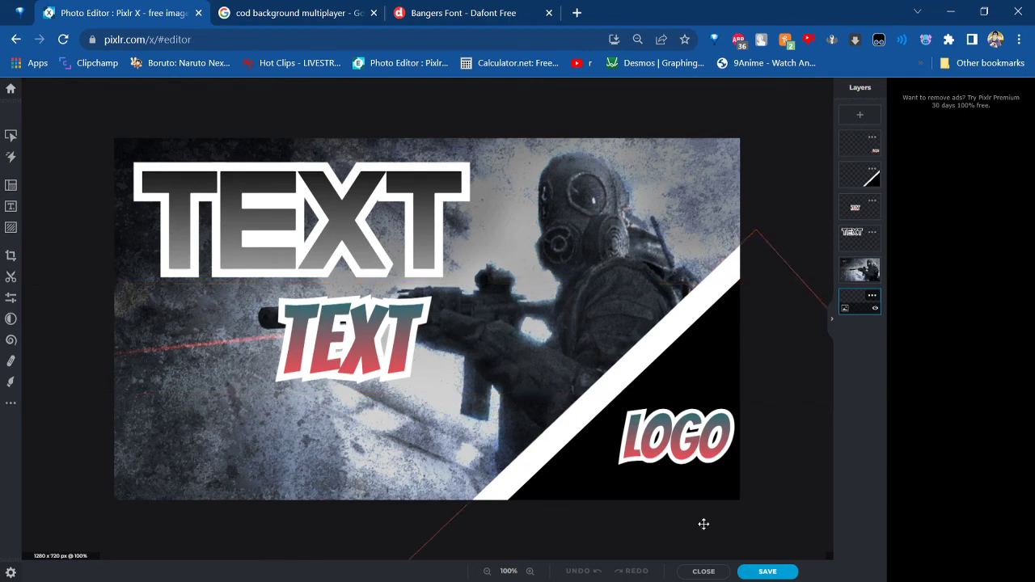
# Move the smaller Text title to X -2197, Y 307, below the large title, and deselect it
pyautogui.moveTo(374, 349)
pyautogui.mouseDown()
pyautogui.moveTo(364, 386)
pyautogui.moveTo(380, 358)
pyautogui.mouseUp()
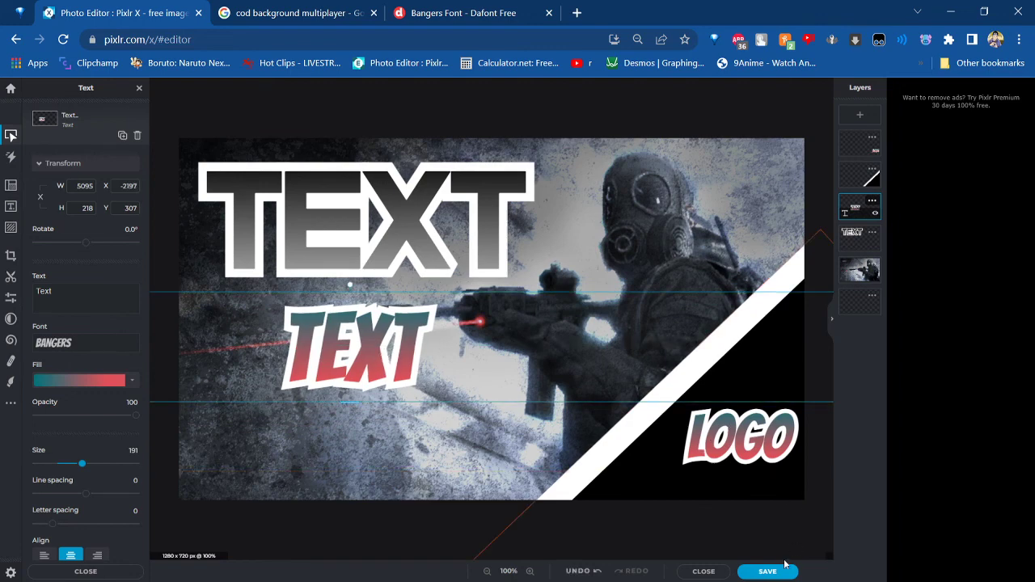
pyautogui.click(771, 531)
# Give the logo text in the black corner a solid black fill and deselect it
pyautogui.click(735, 405)
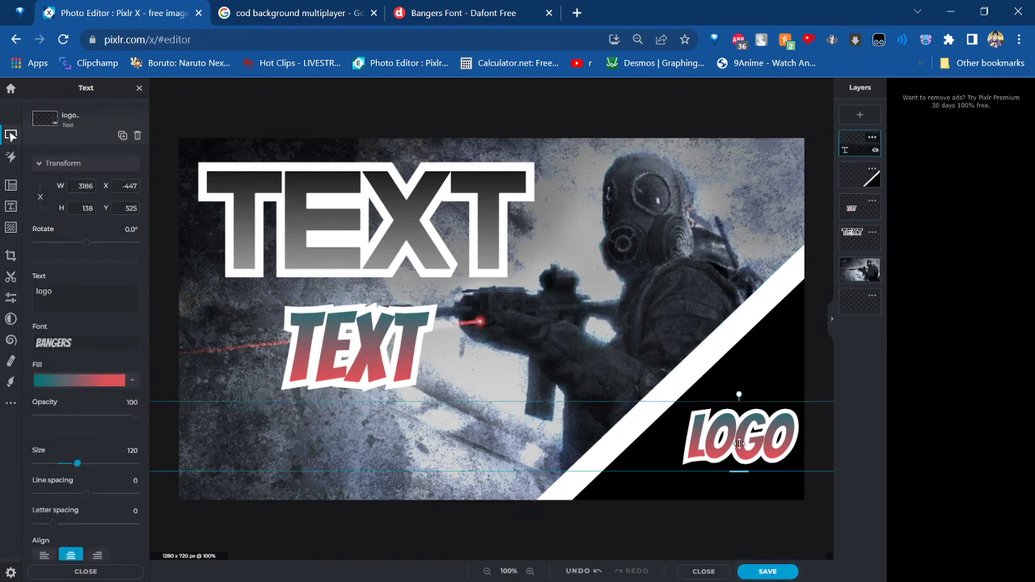
pyautogui.click(78, 381)
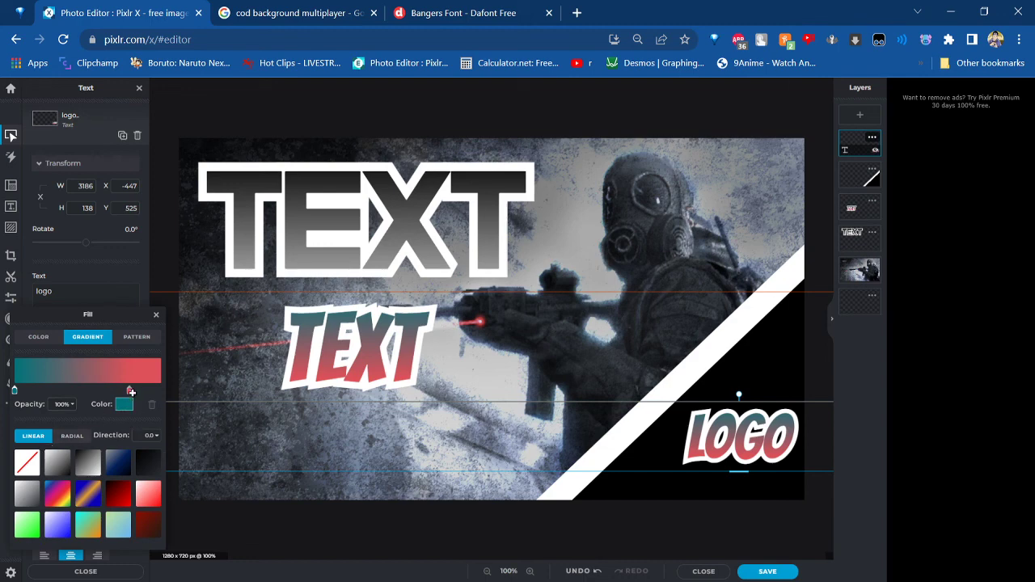
pyautogui.click(38, 336)
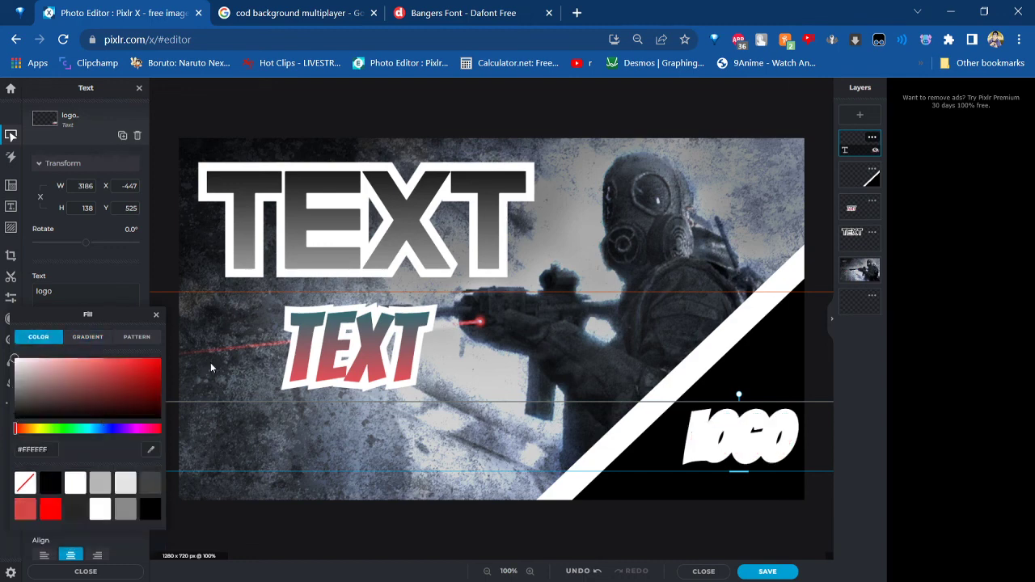
pyautogui.moveTo(62, 389); pyautogui.dragTo(1, 459)
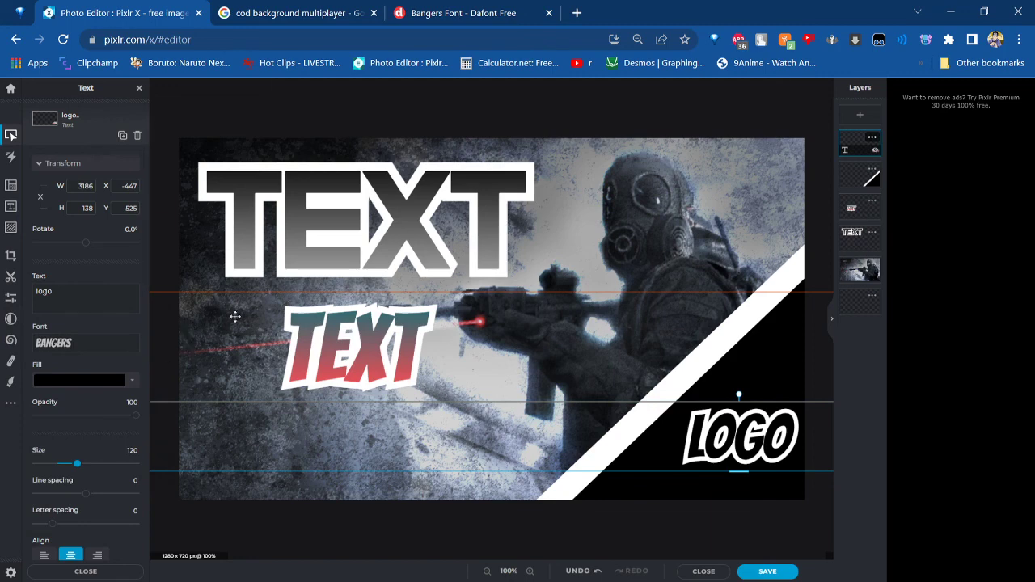
pyautogui.click(678, 119)
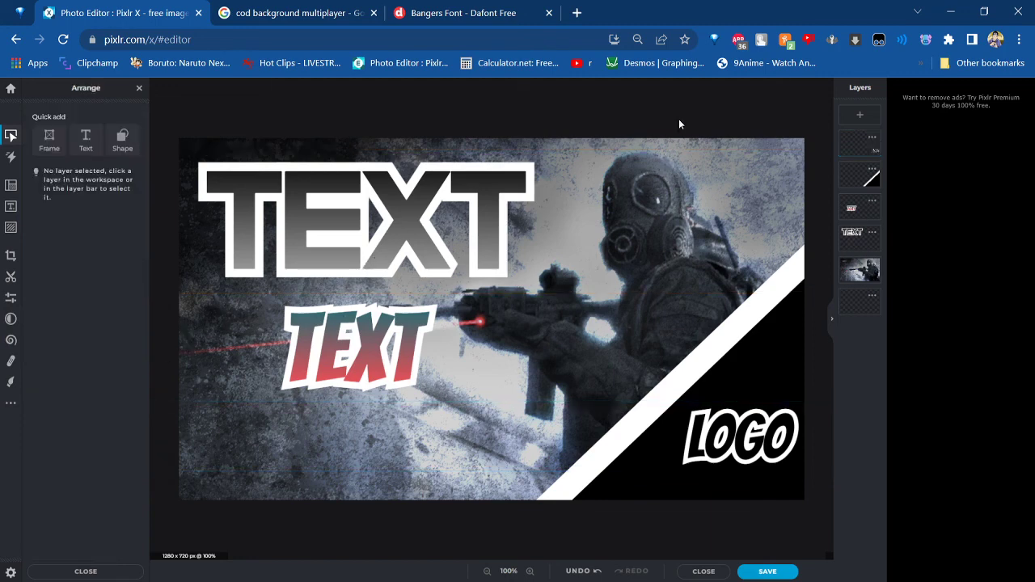